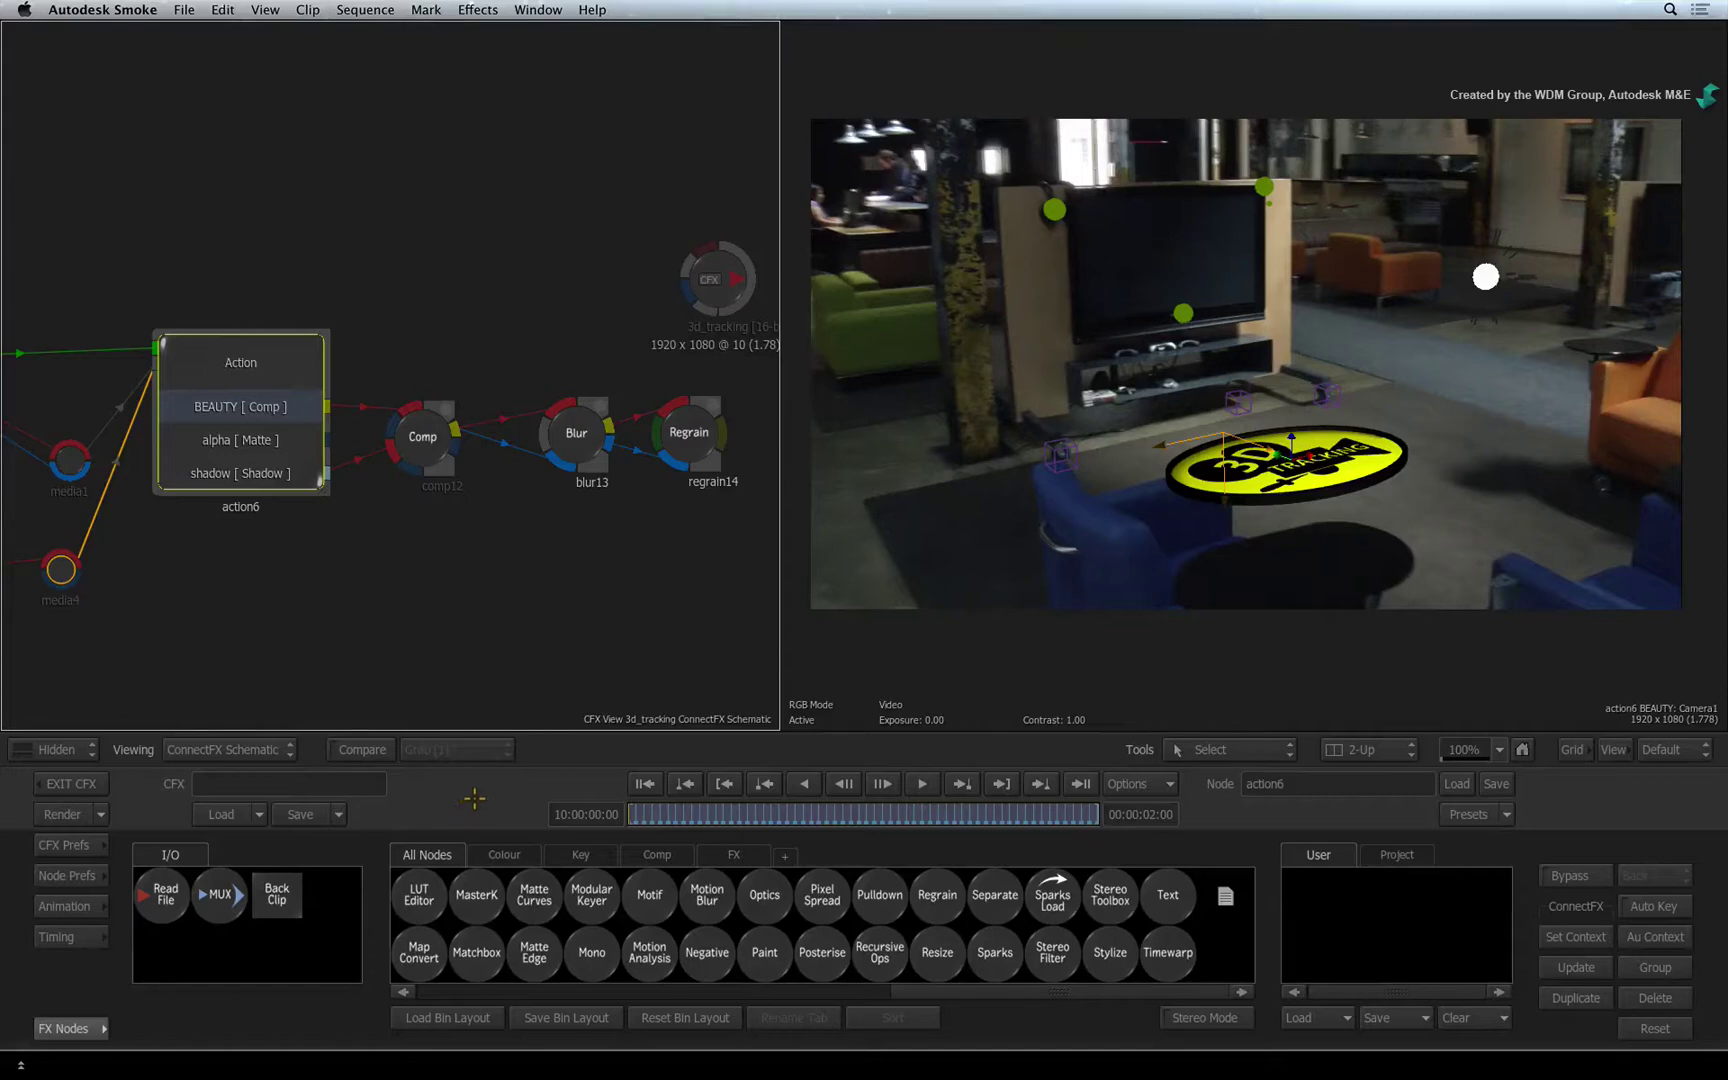
At a later frame, check the Comp, Blur and Regrain outputs, then bring the 3d_tracking clip into view
mouse_move(689, 812)
mouse_down()
mouse_move(1165, 784)
mouse_move(507, 783)
mouse_up()
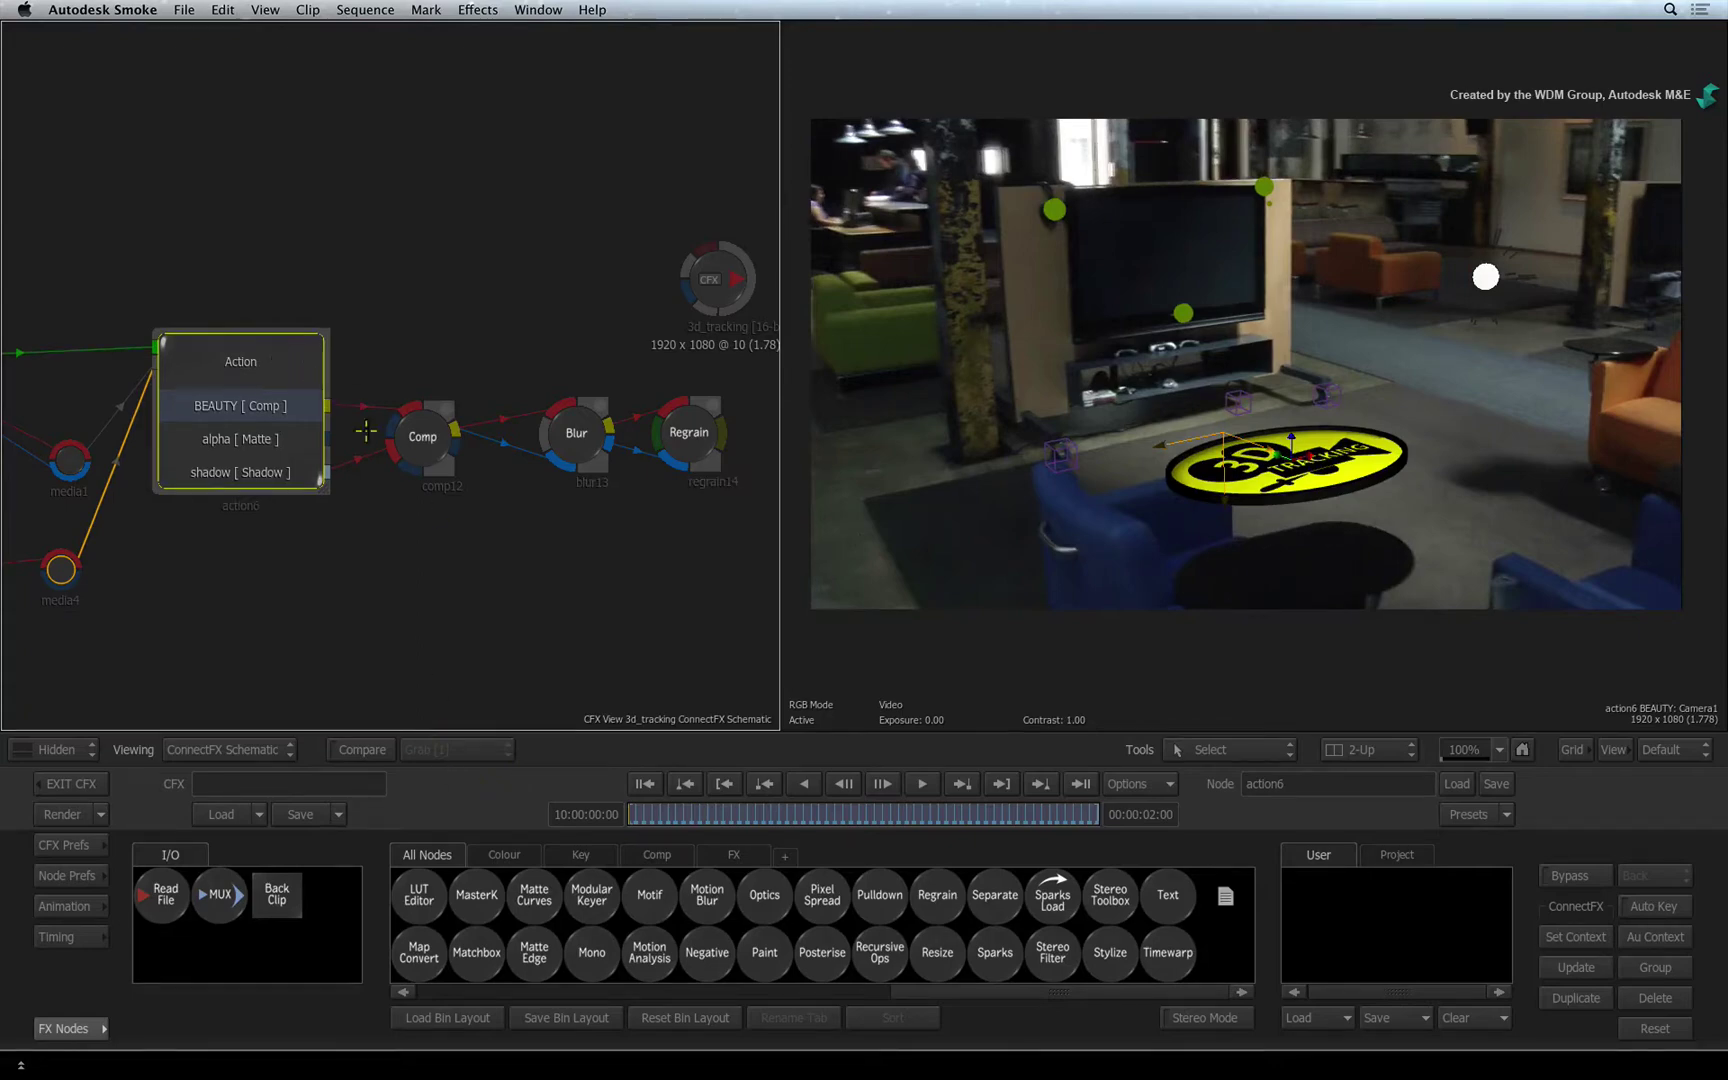
click(424, 422)
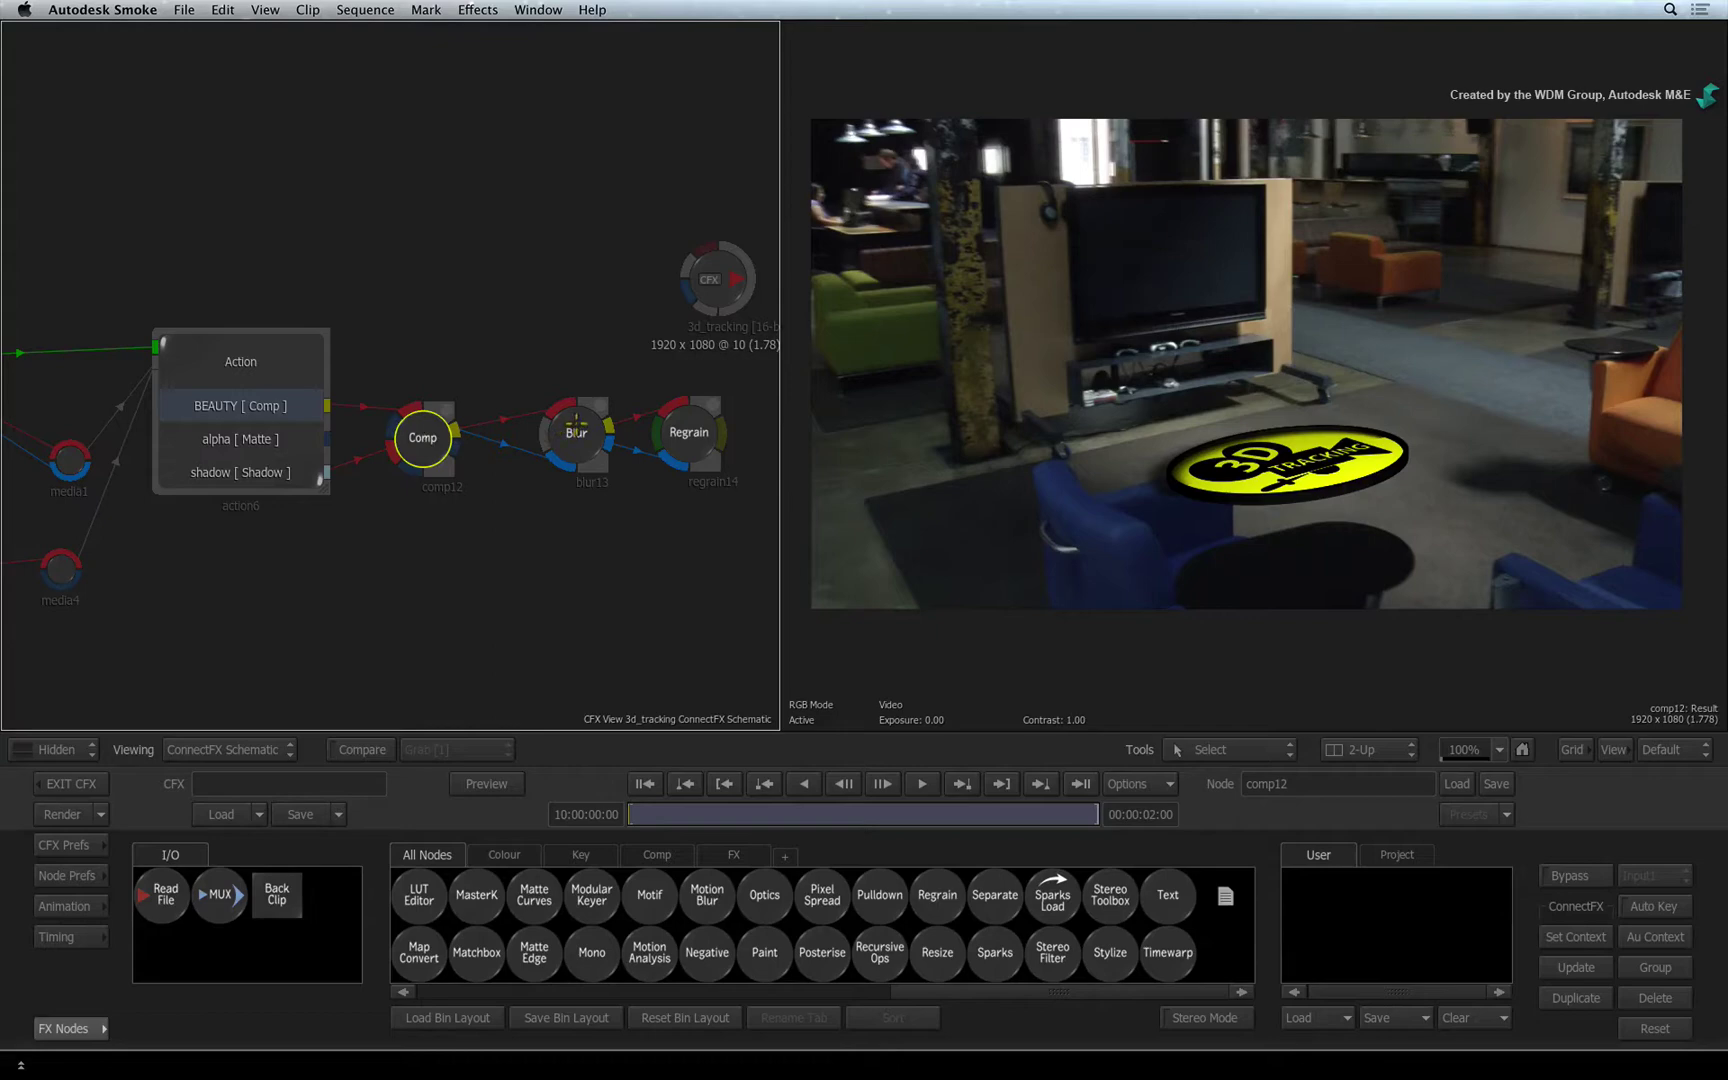
click(576, 425)
click(693, 416)
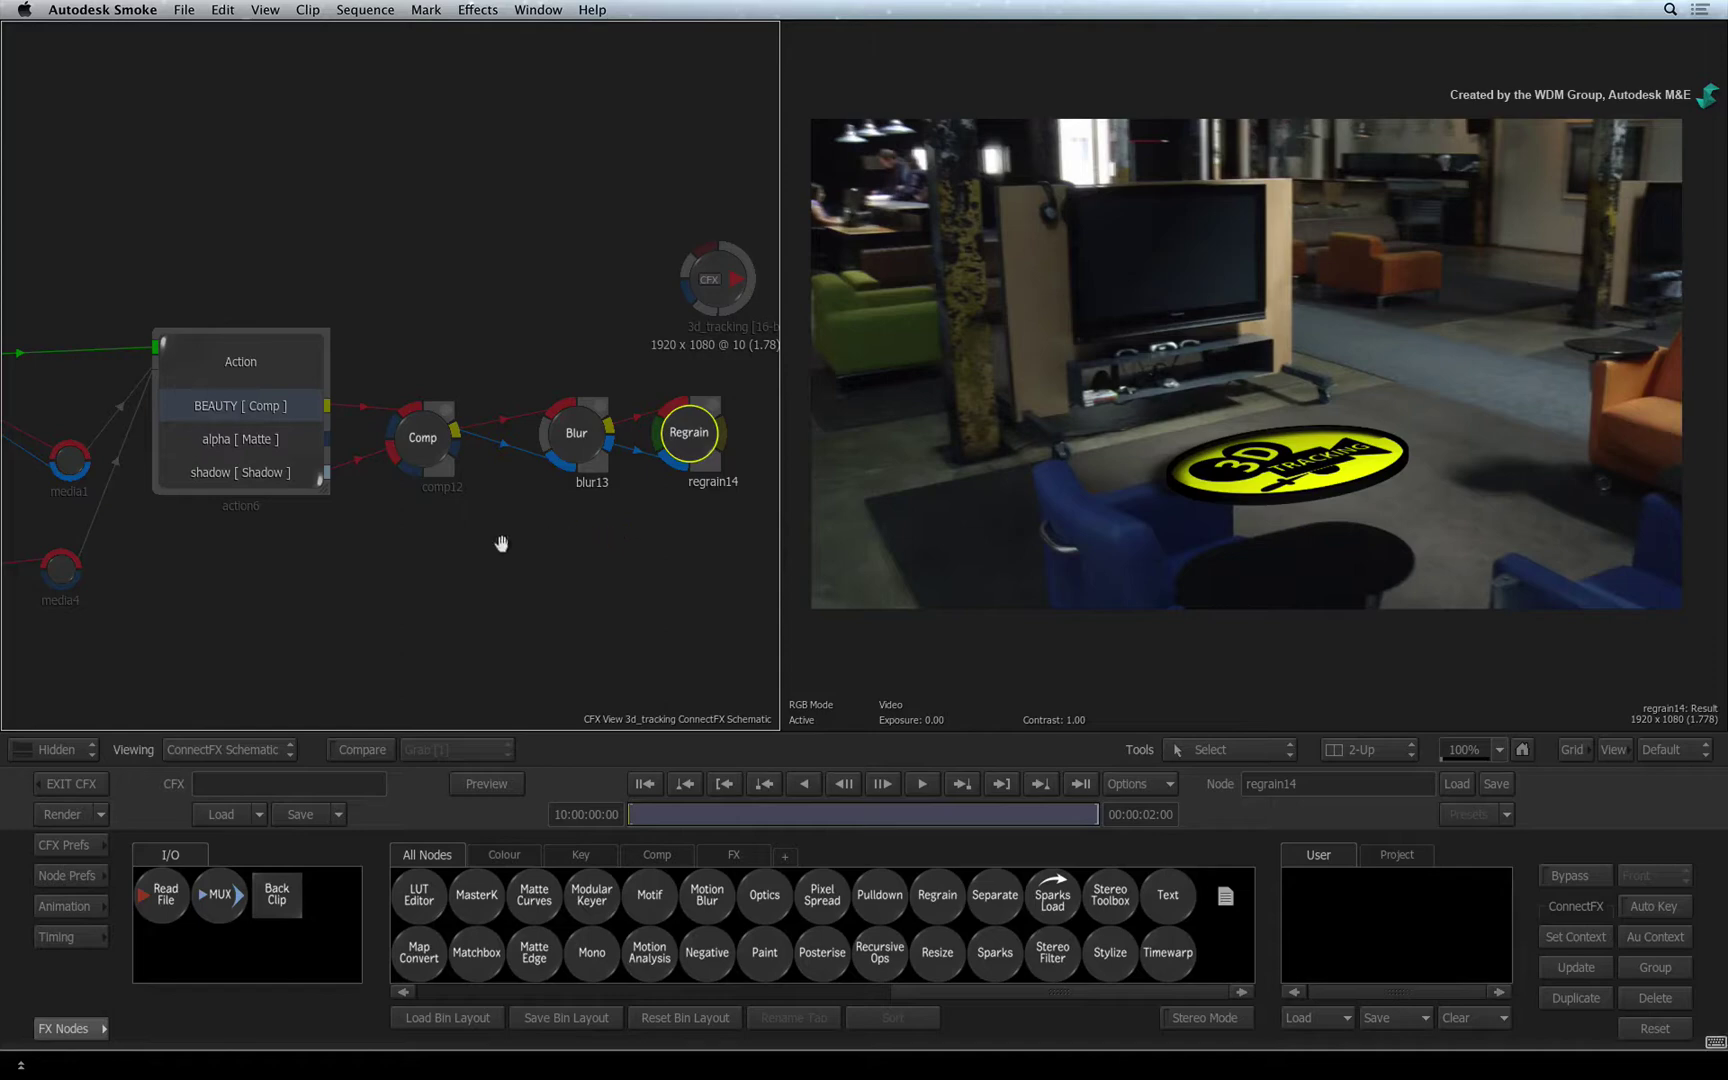
drag(385, 552, 661, 491)
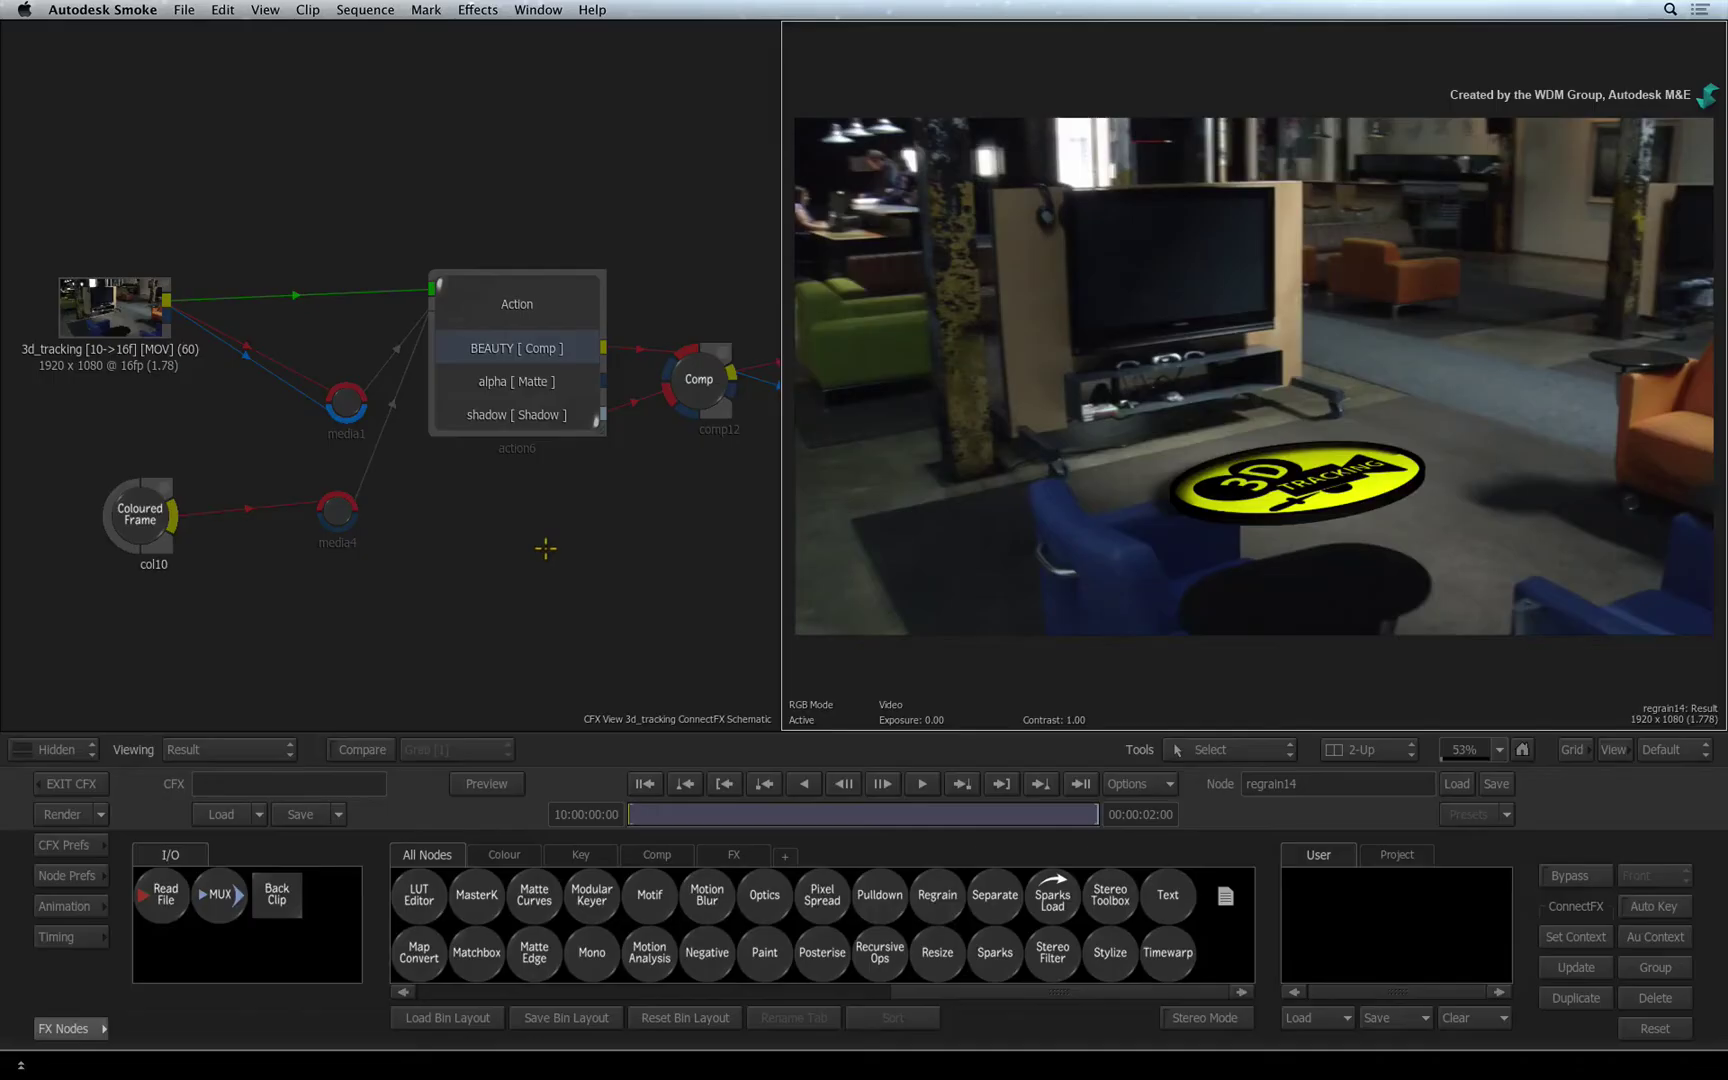
Add a Modular Keyer node from the node bin above the Action node
click(545, 548)
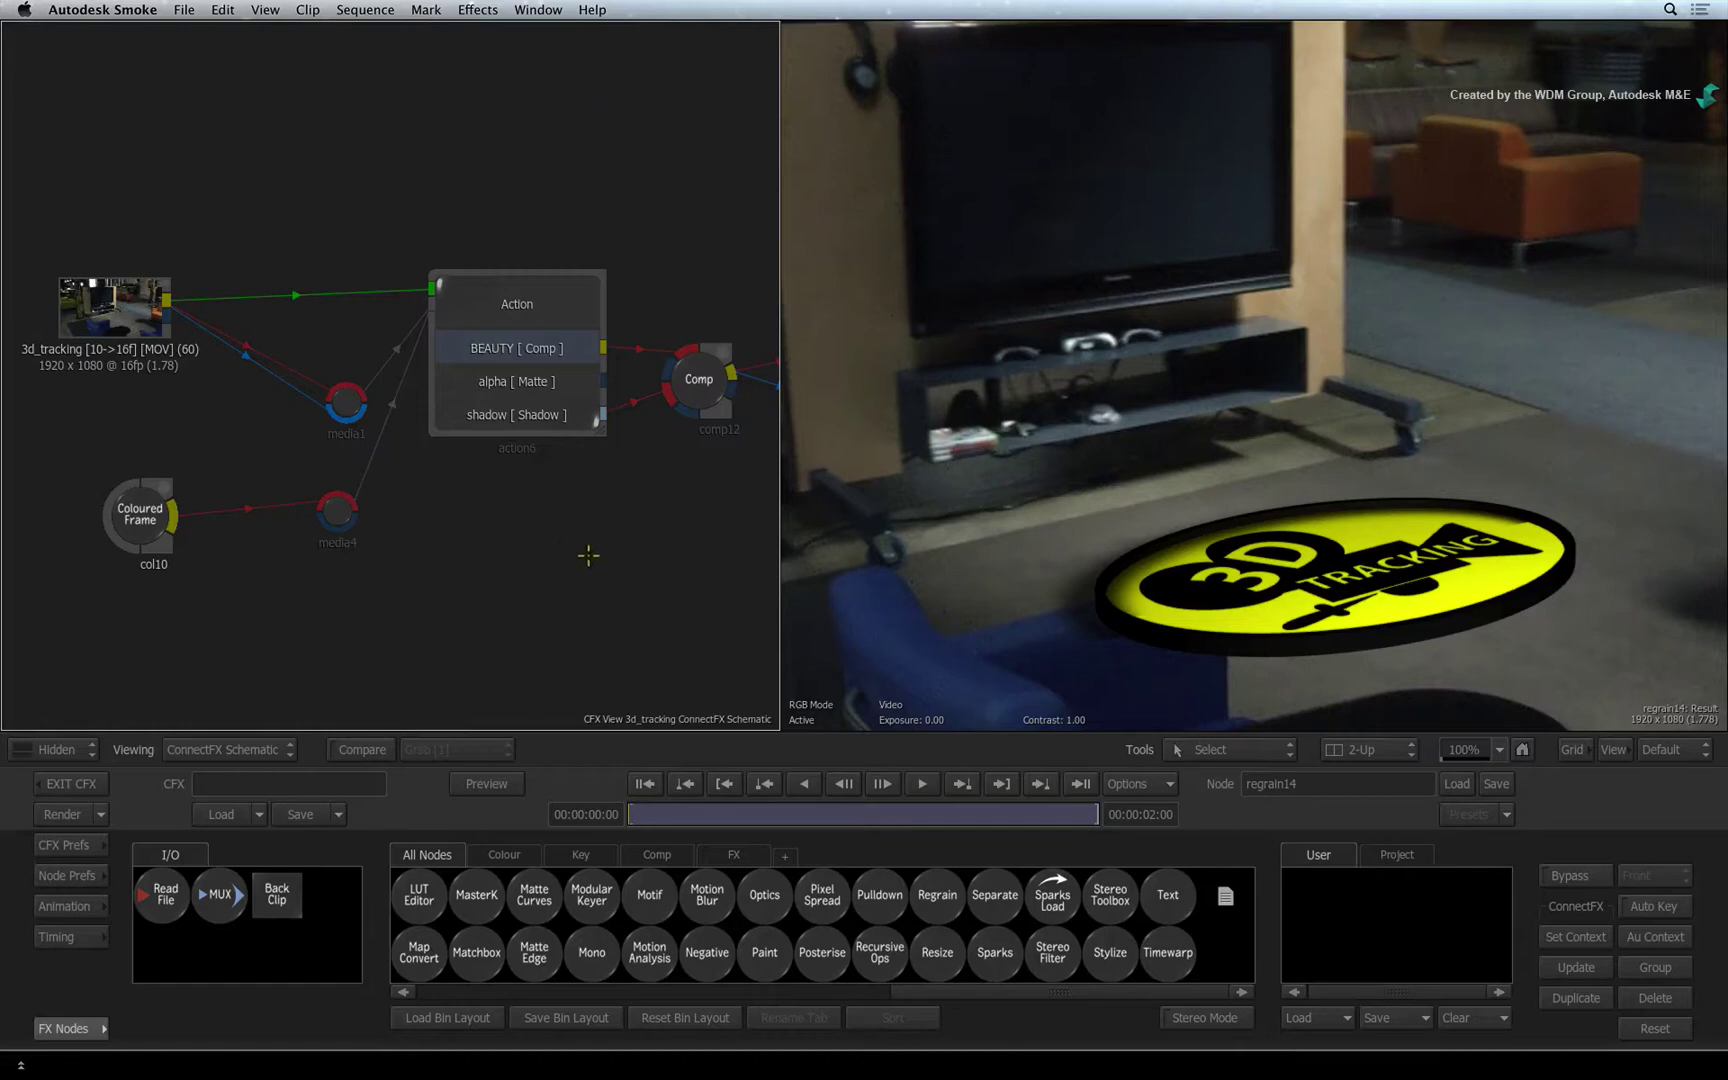
click(1497, 710)
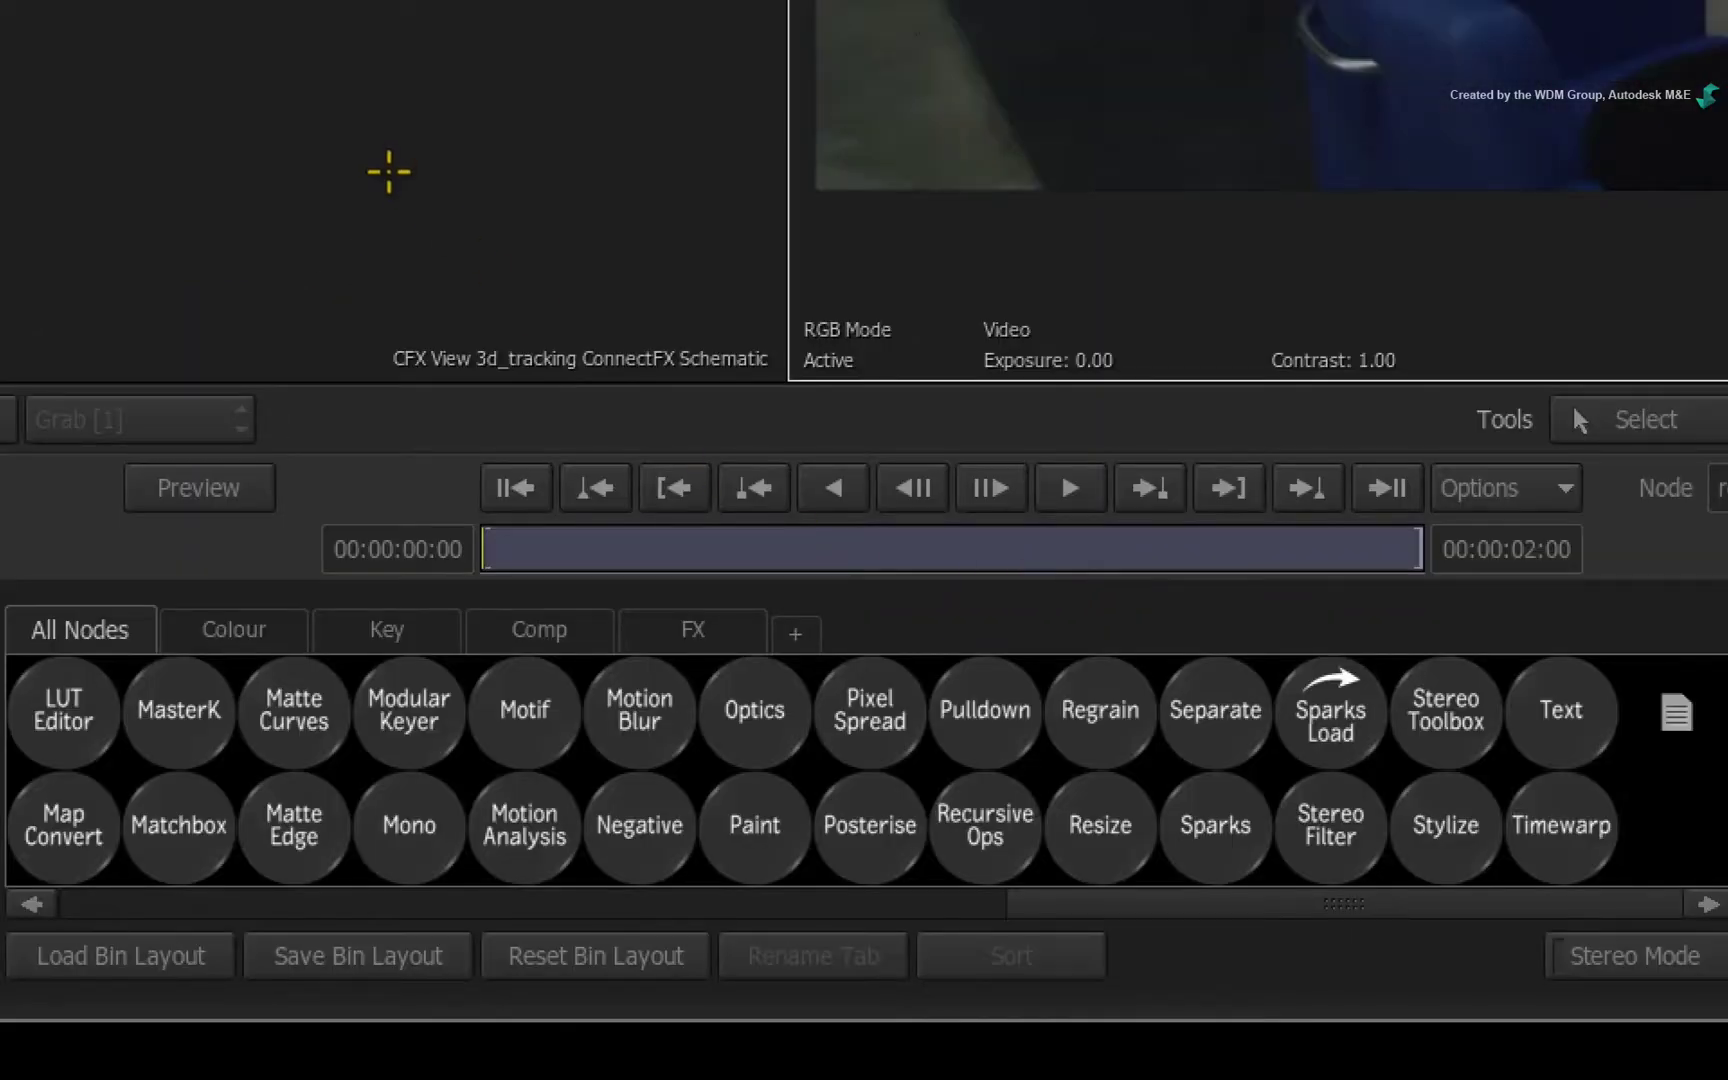
key(m)
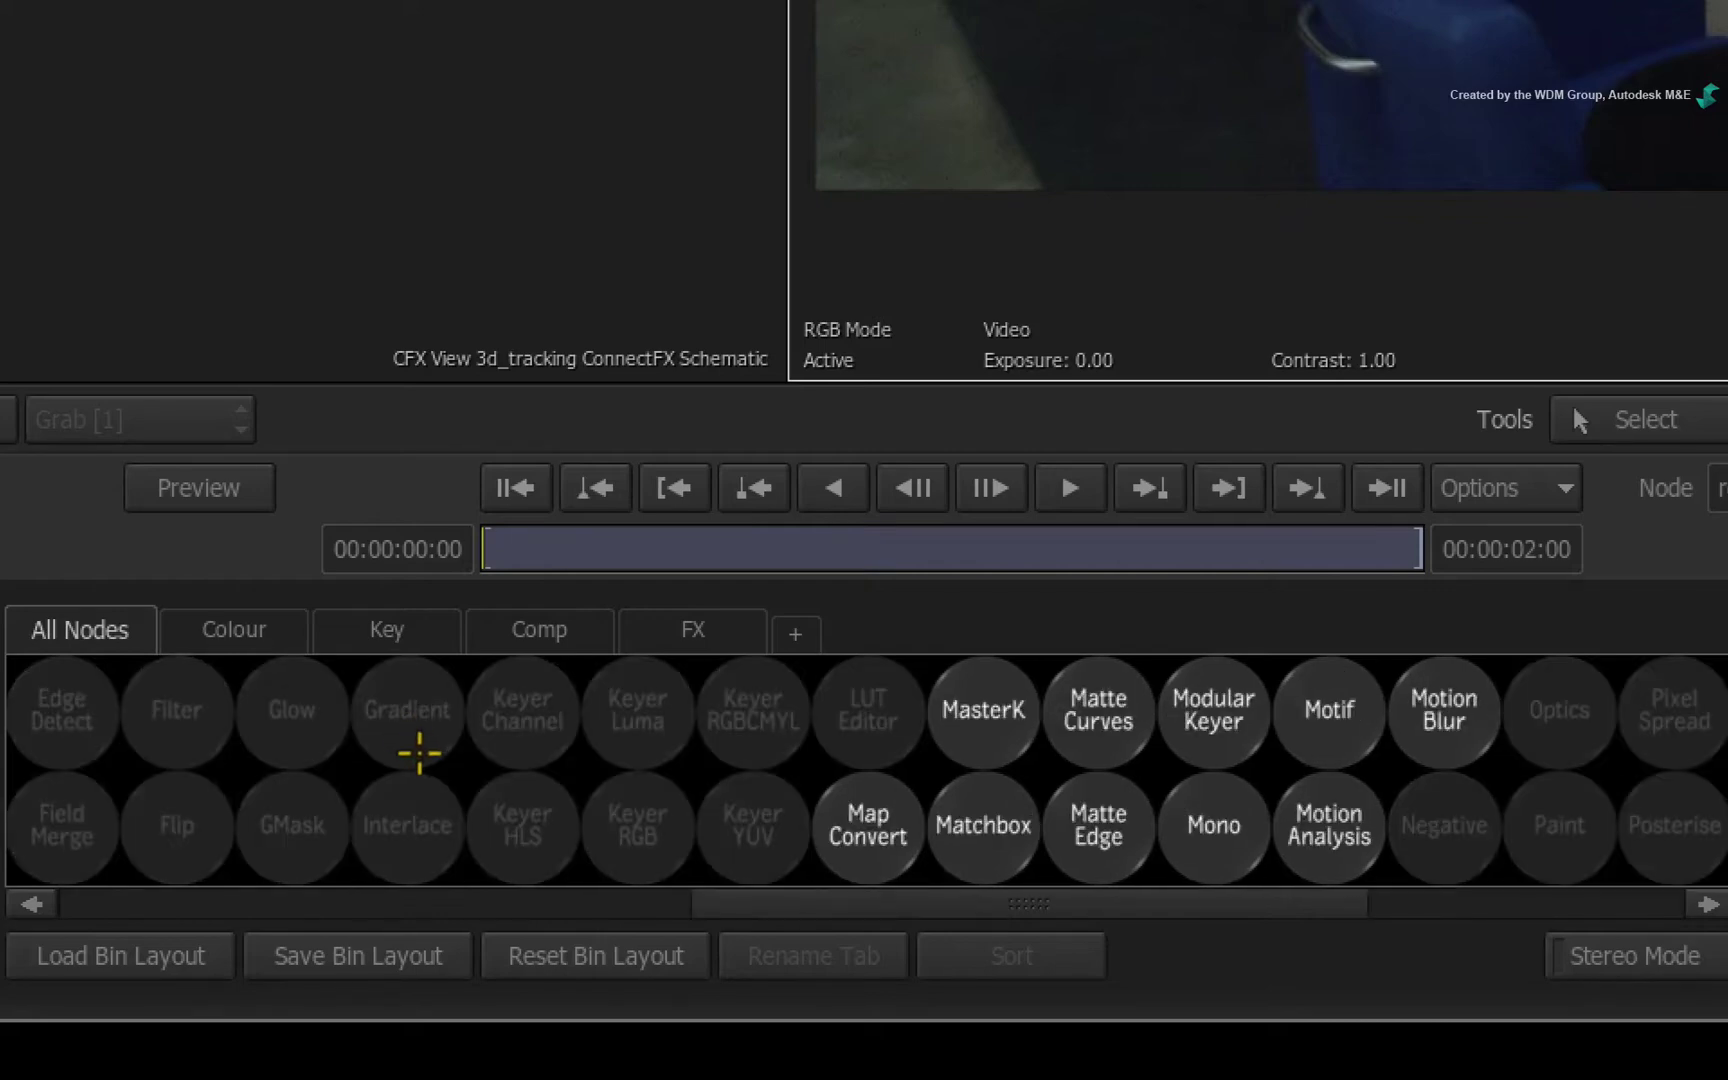
drag(1217, 727, 316, 679)
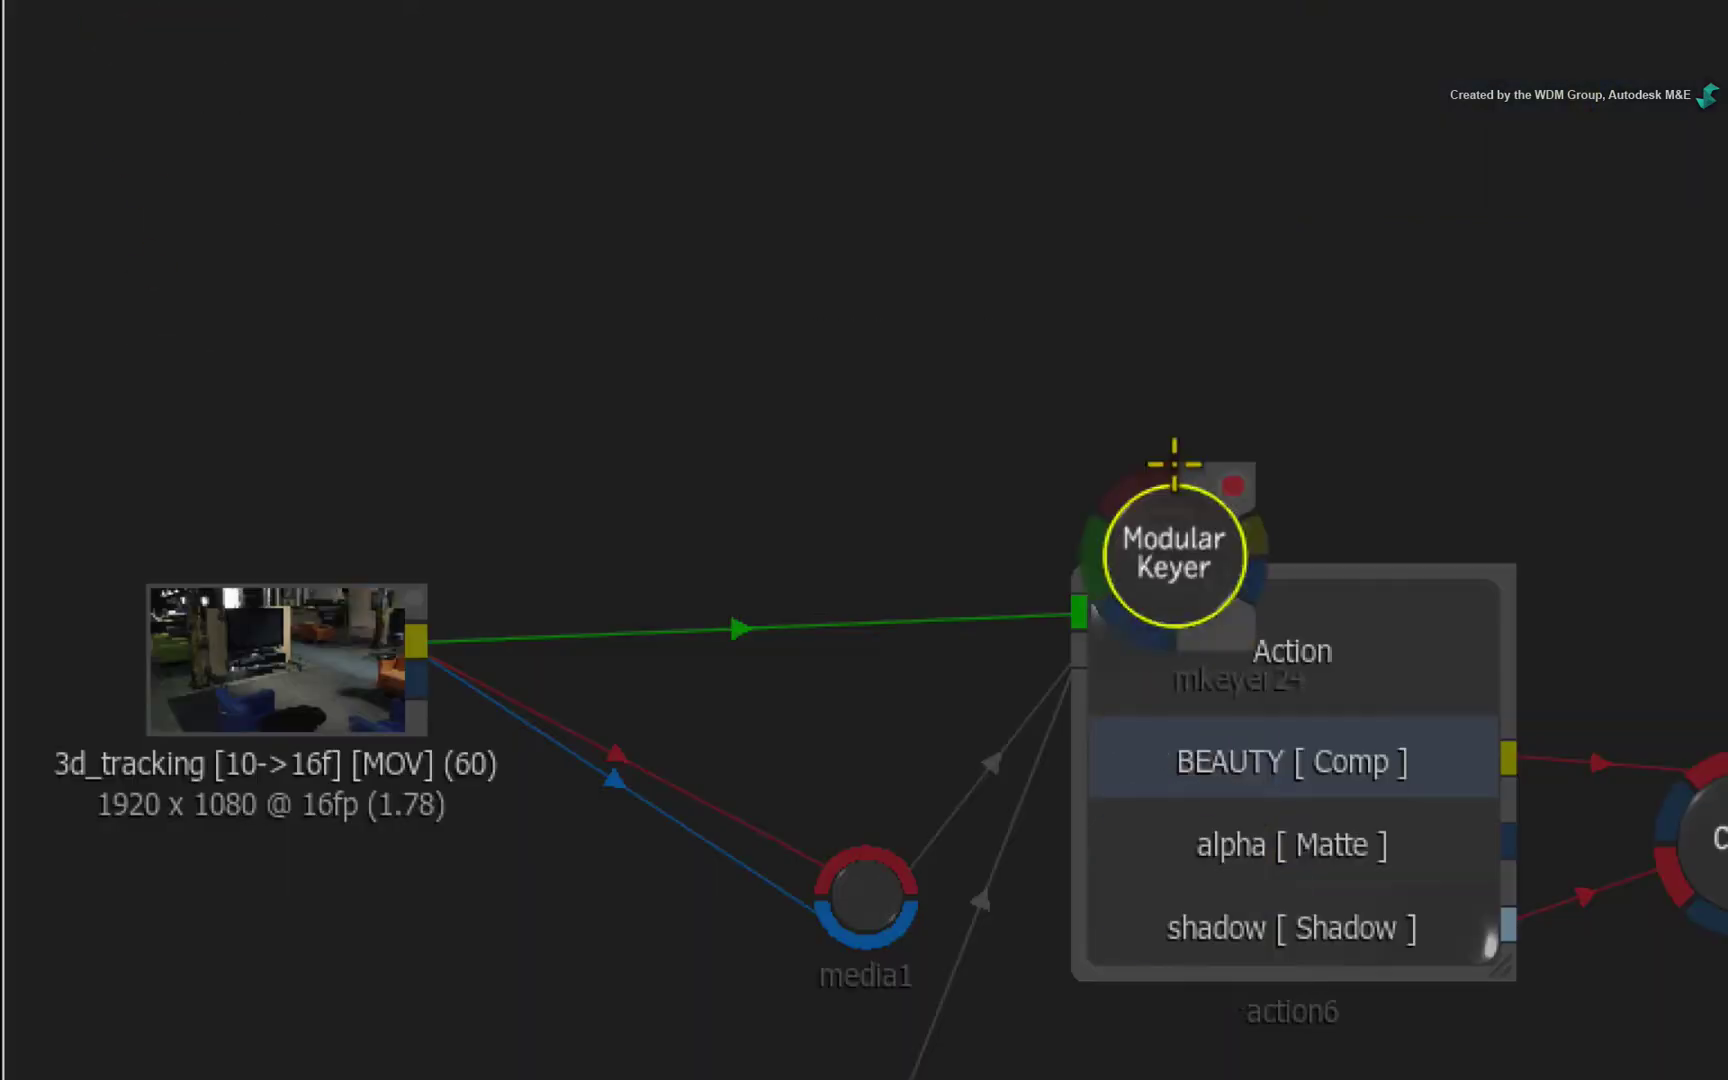
drag(1173, 470, 1284, 352)
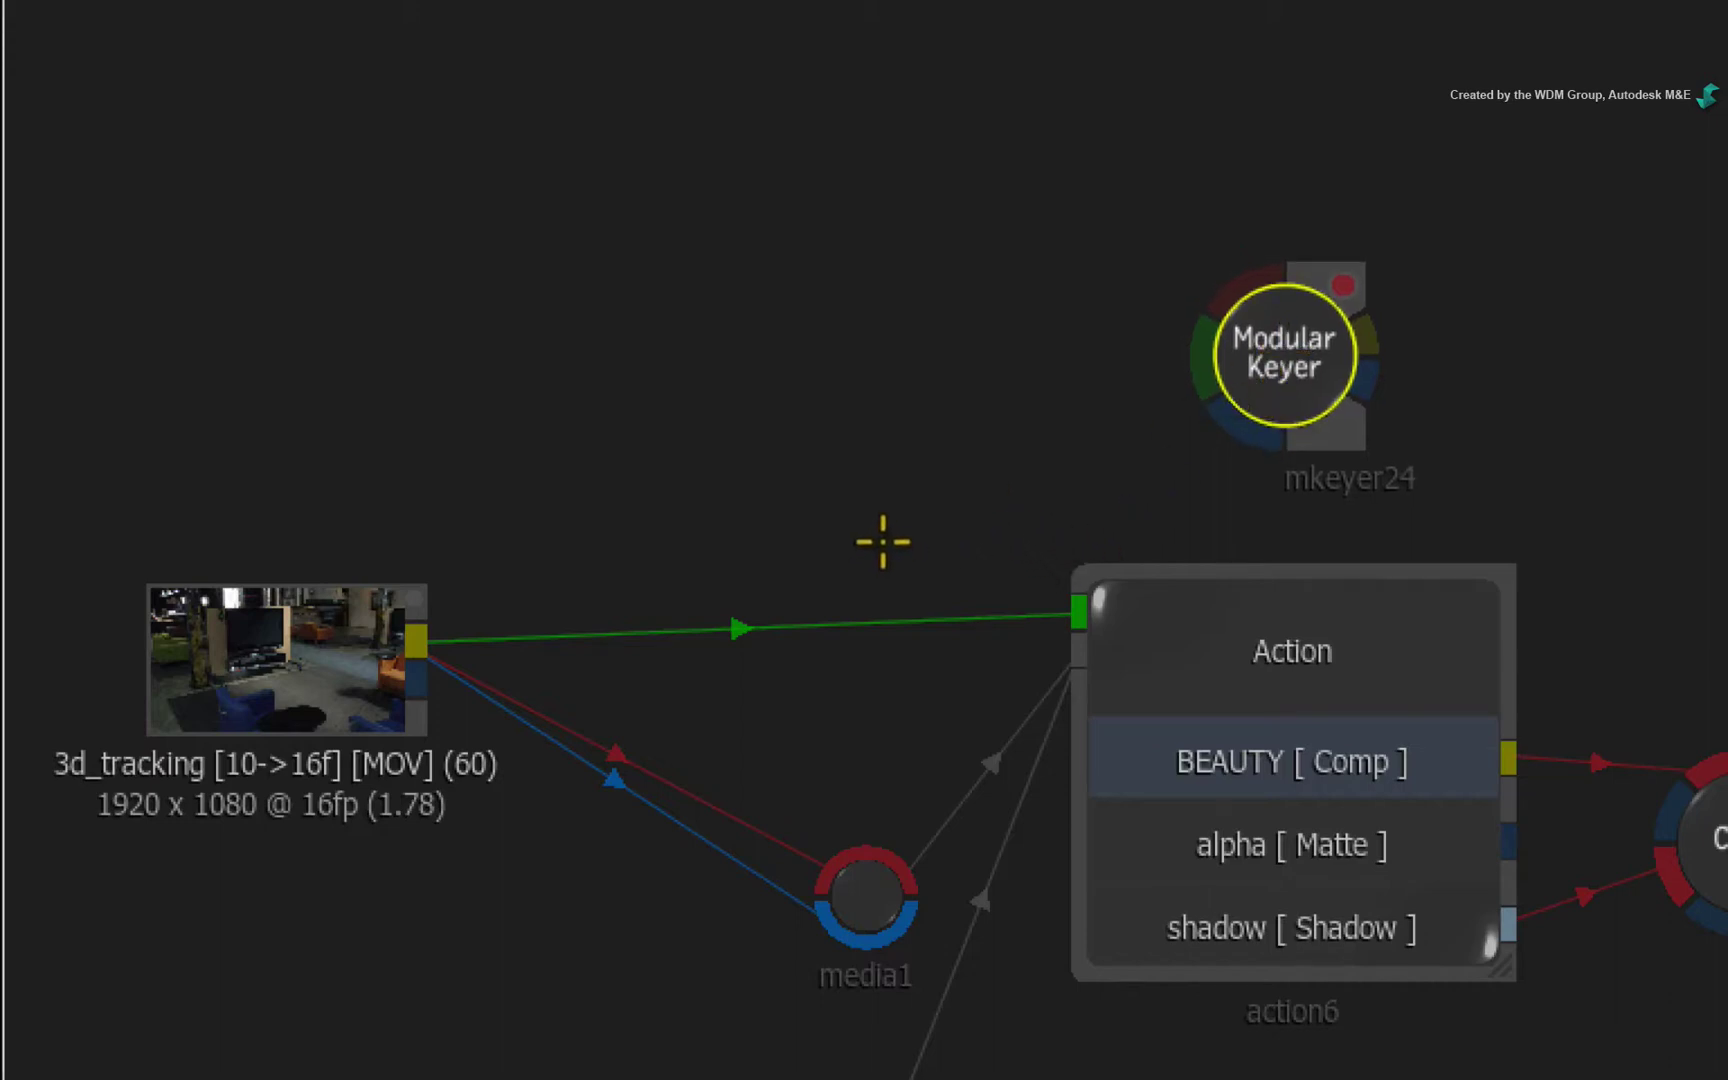
Connect the 3d_tracking clip's front, back and matte outputs to the Modular Keyer
drag(418, 640, 1230, 272)
click(1192, 350)
click(1222, 418)
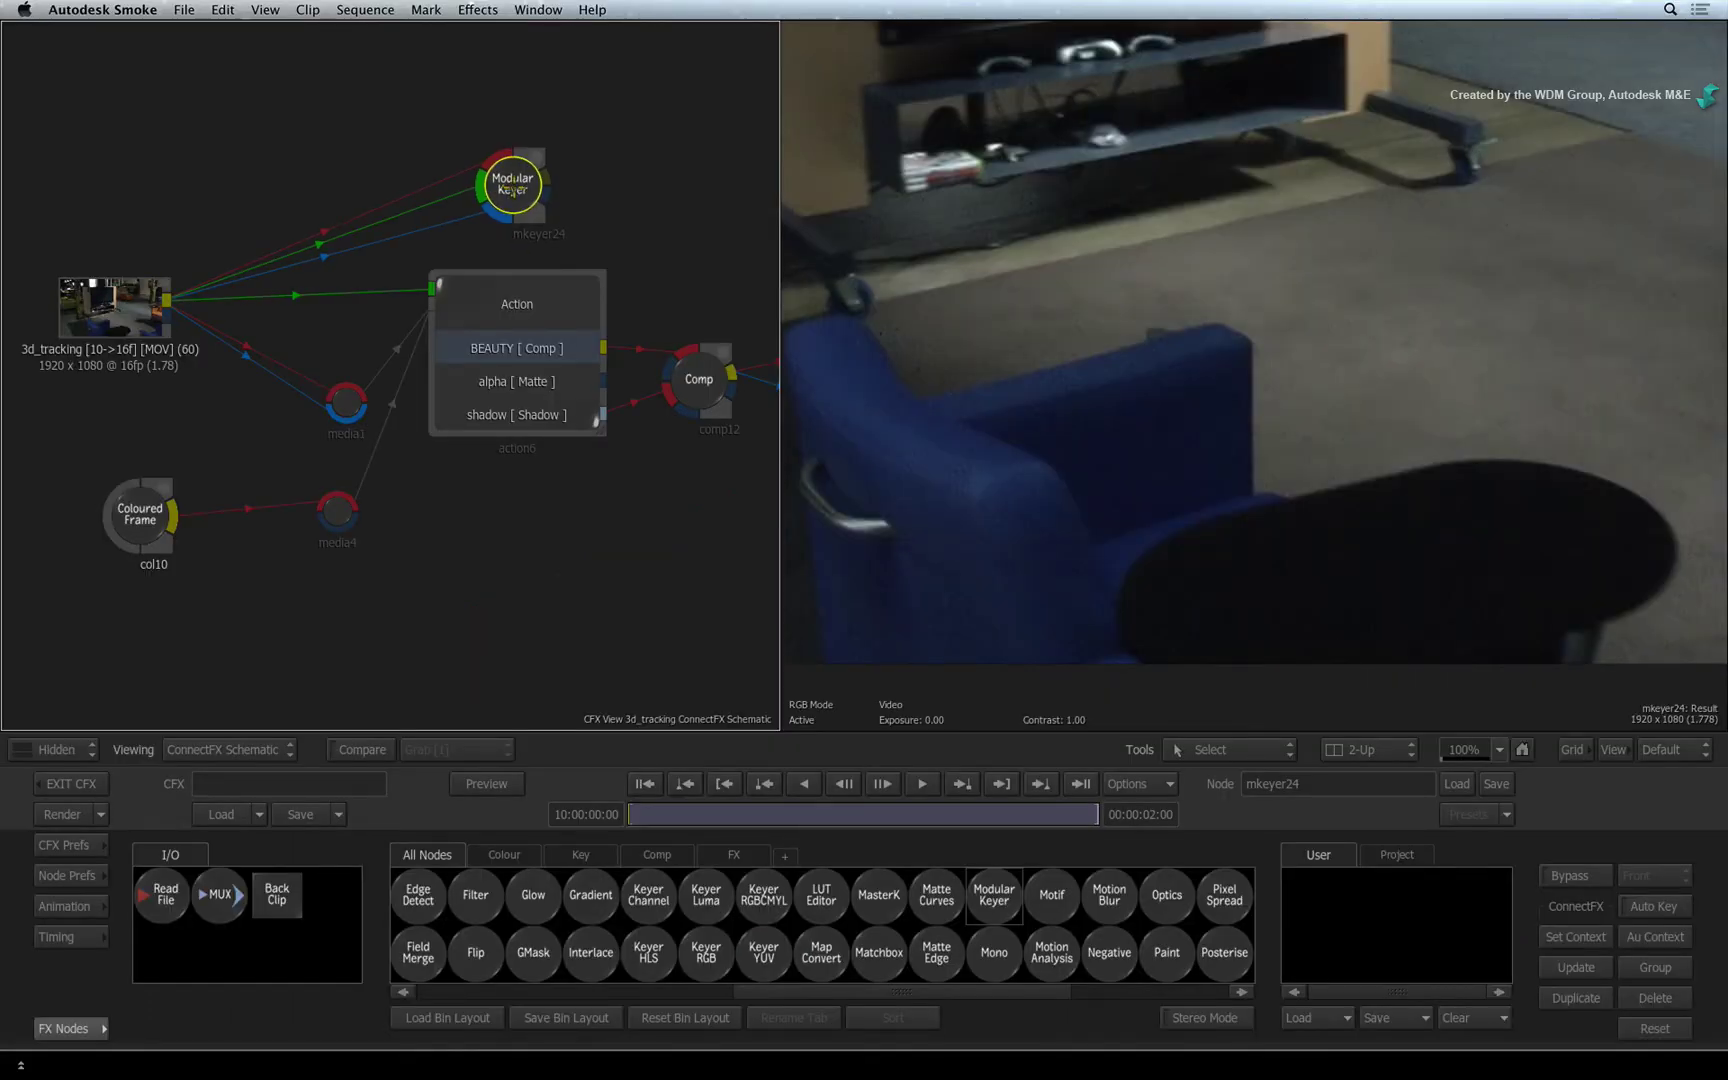
Enter the Modular Keyer's internal schematic and switch the viewports to a 2-Up layout
double_click(512, 199)
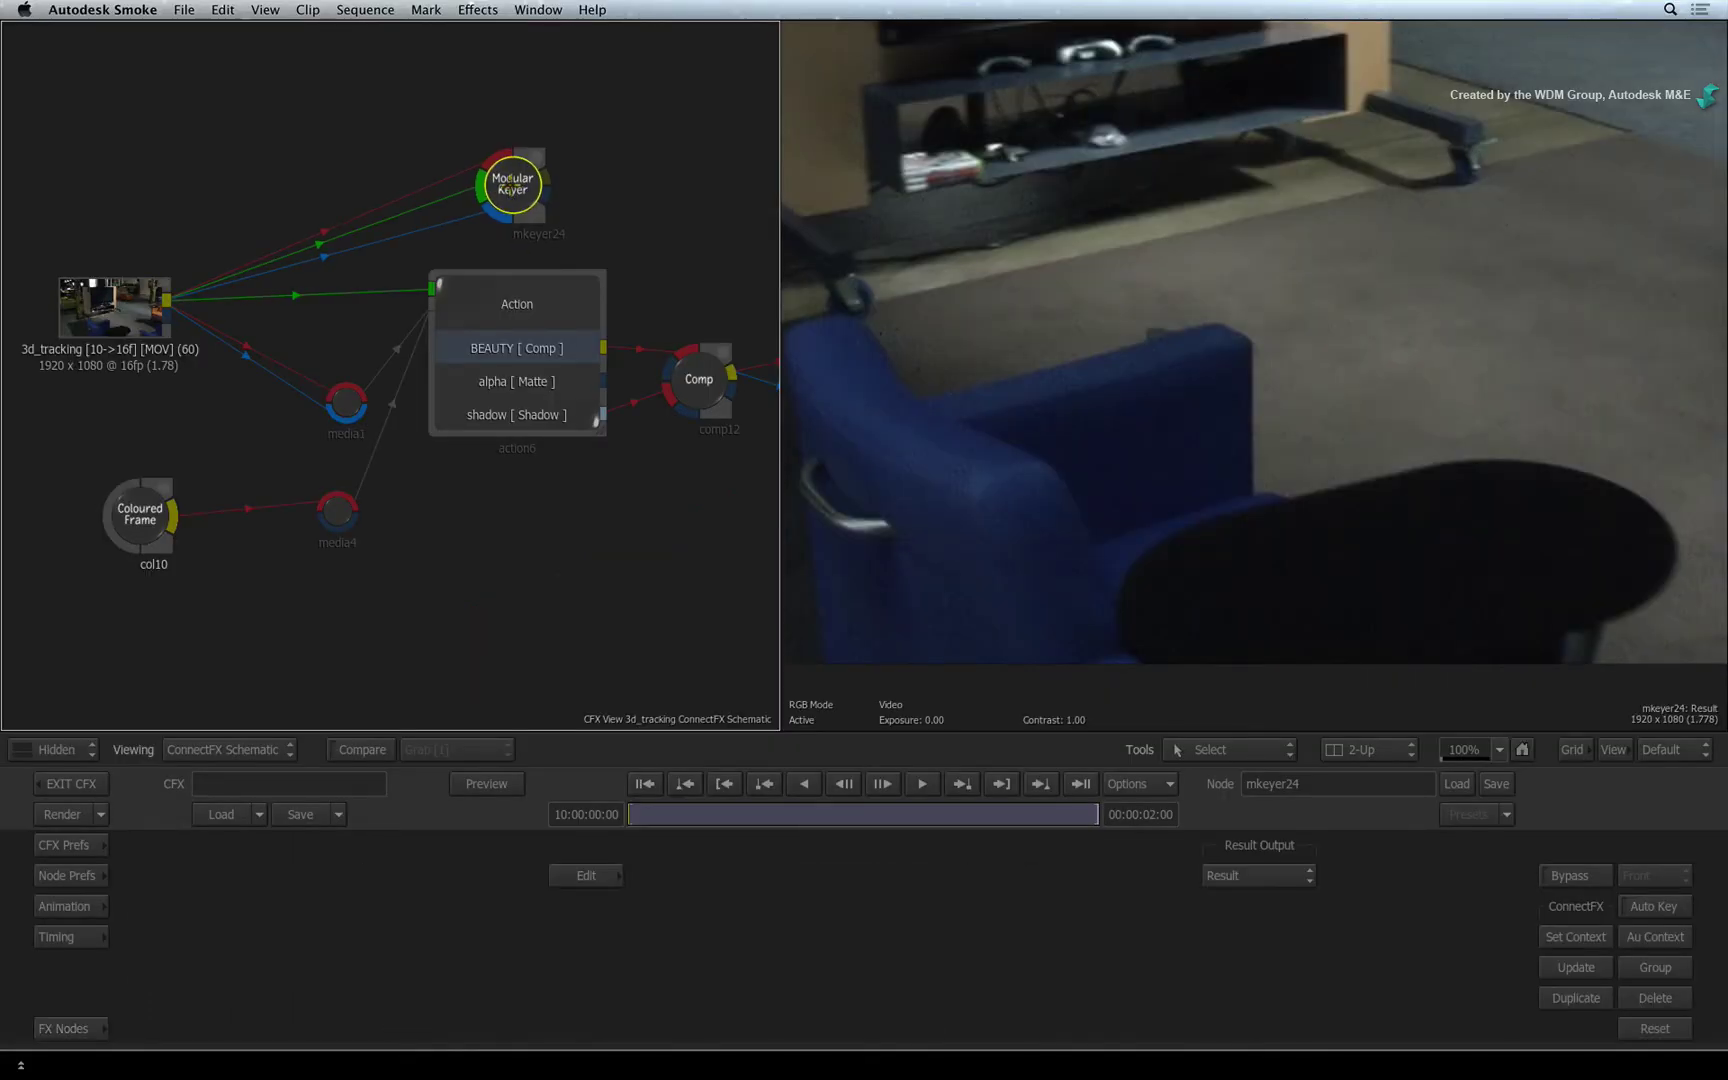
click(582, 875)
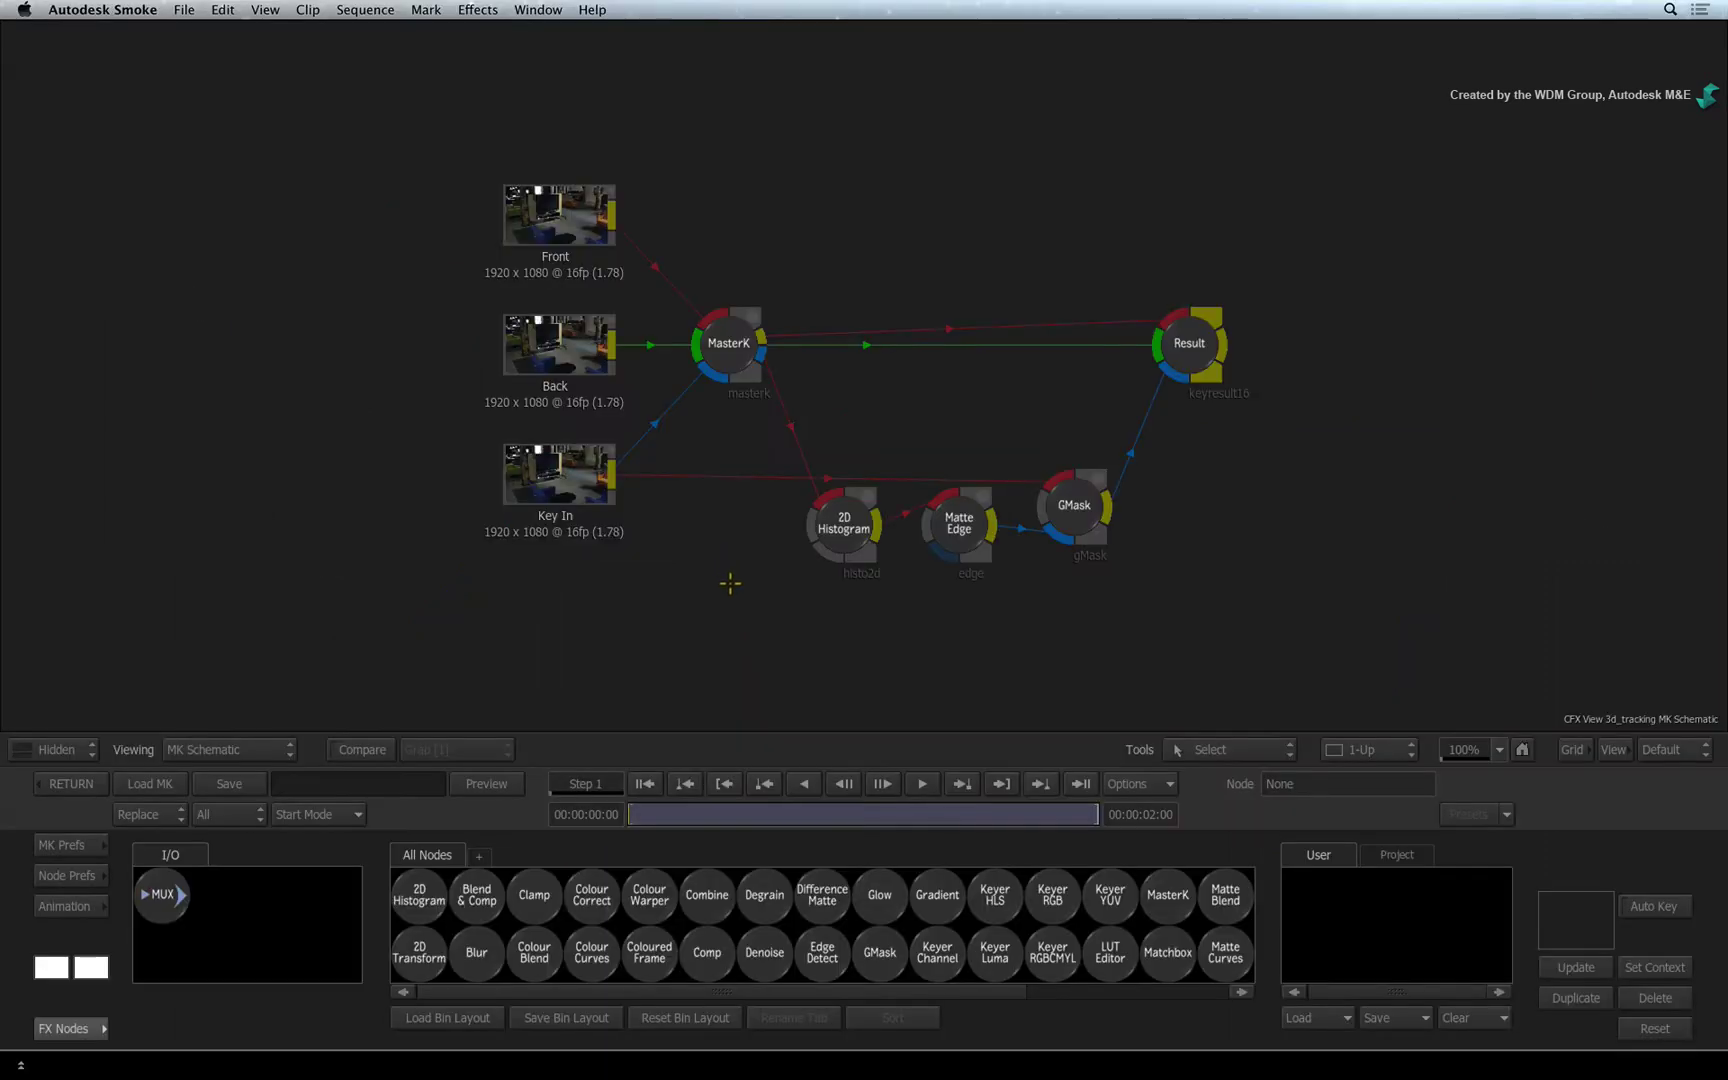
click(1372, 752)
click(1376, 772)
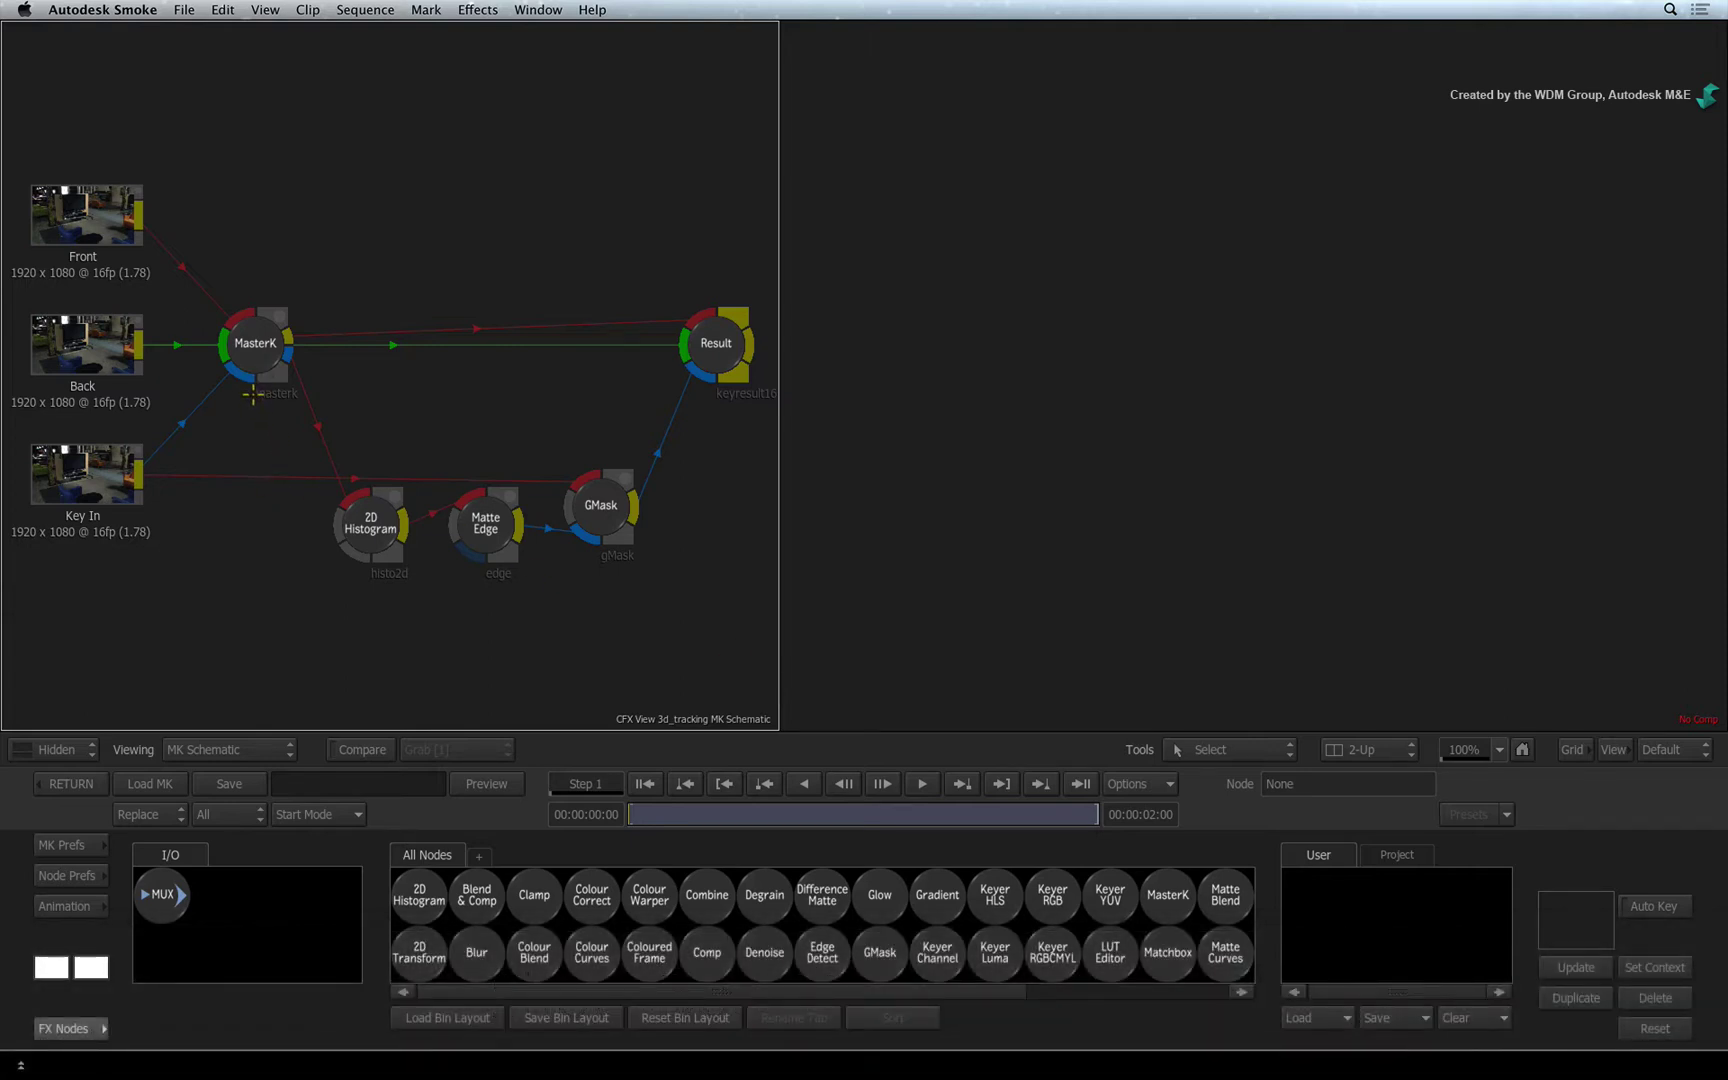
Sample the blue chair's dark blue as MasterK's key colour and turn off Auto CC
click(255, 357)
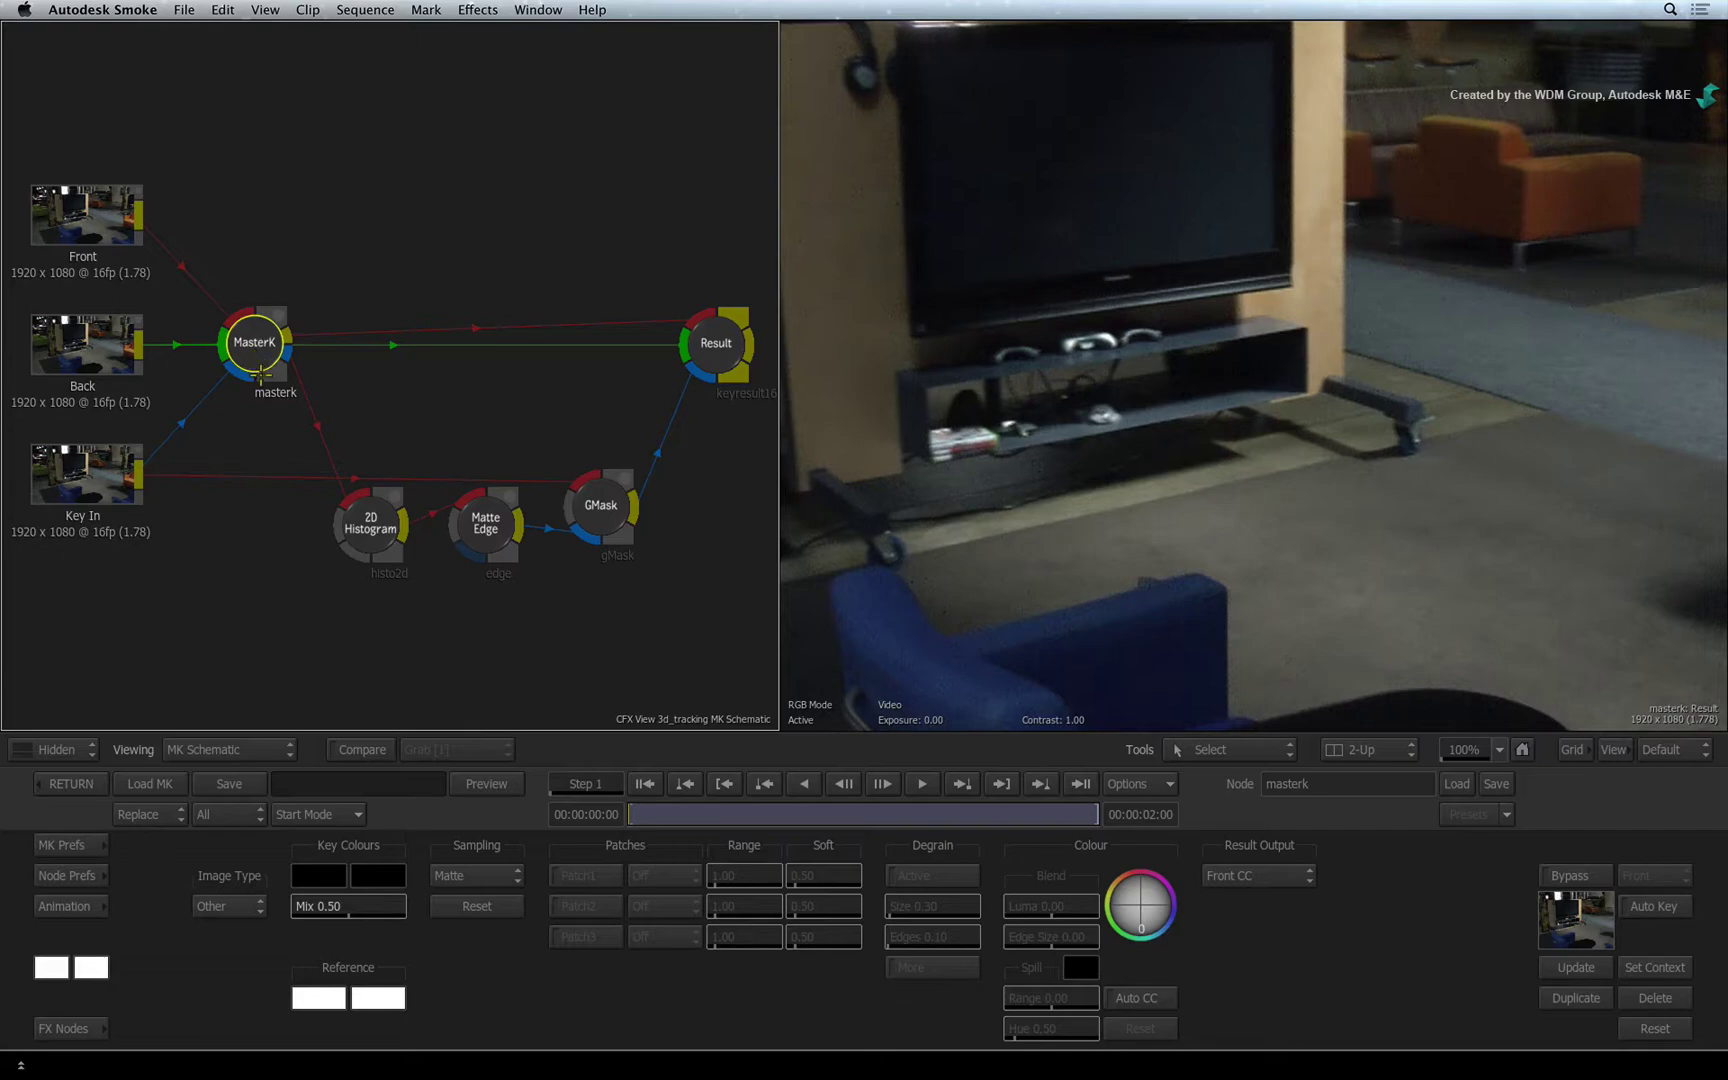
drag(1218, 437, 1208, 372)
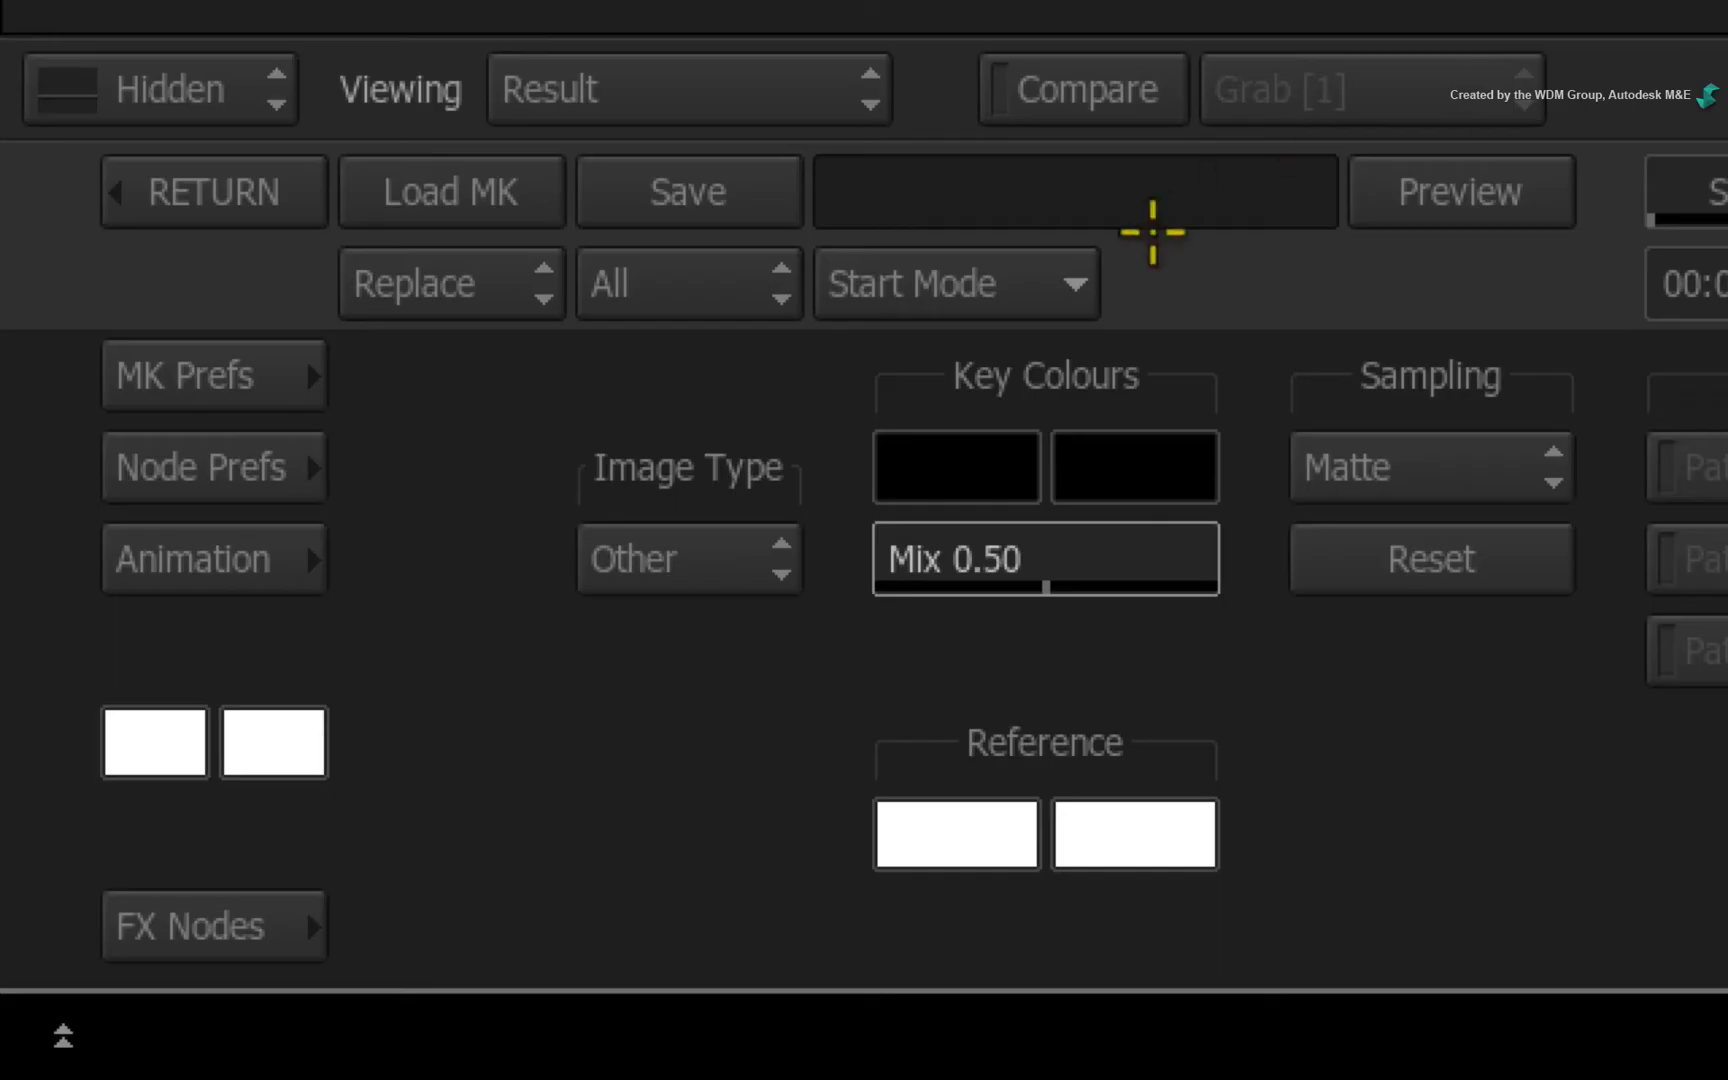
click(980, 463)
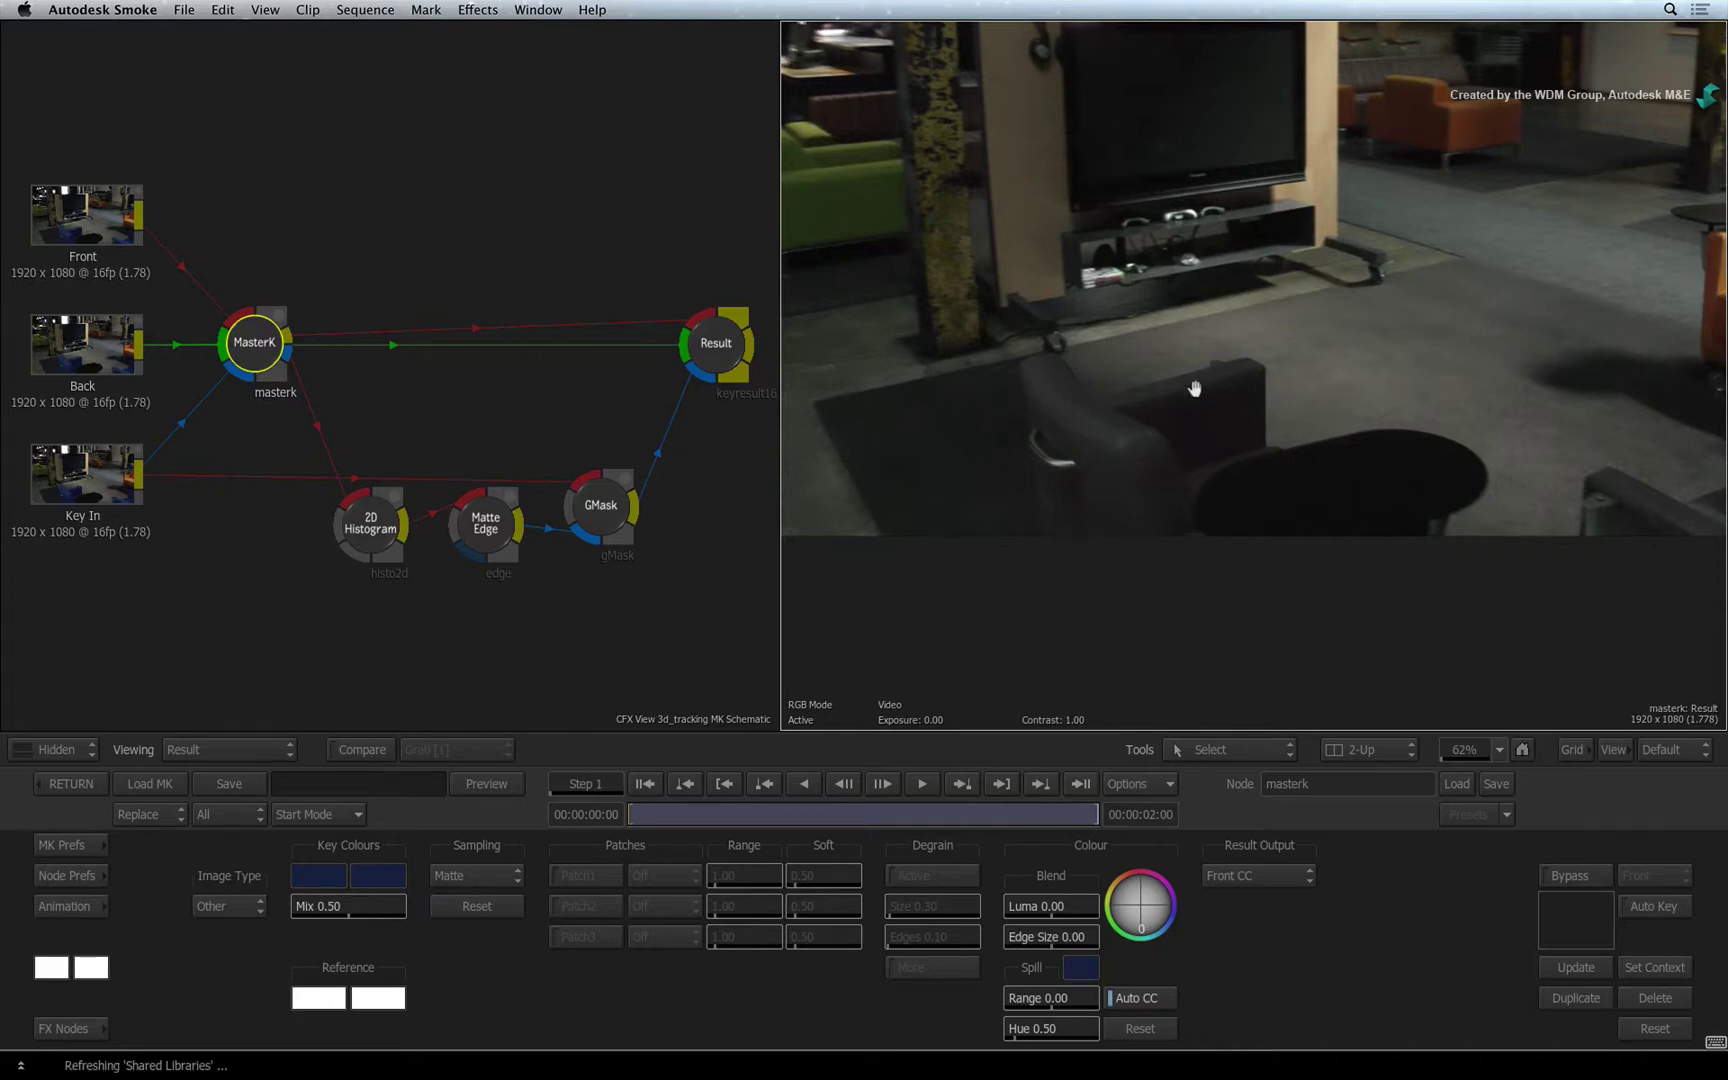
drag(1204, 356, 1212, 487)
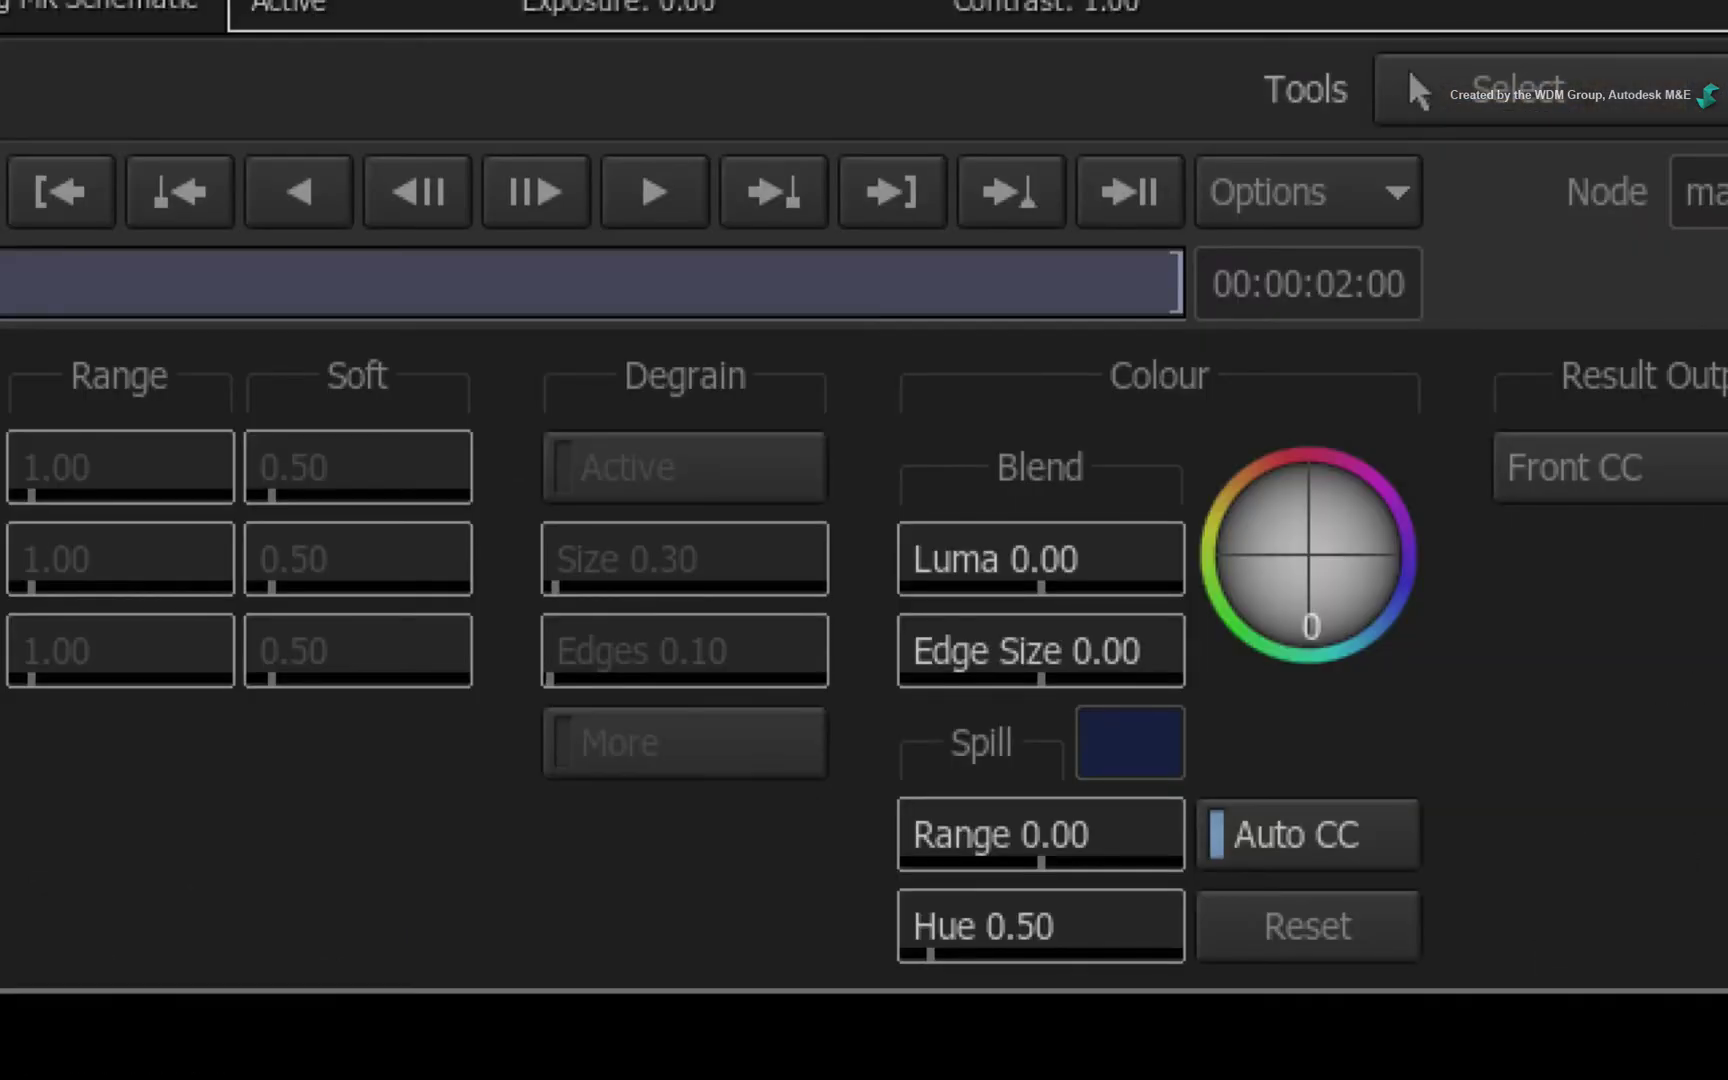
click(1311, 833)
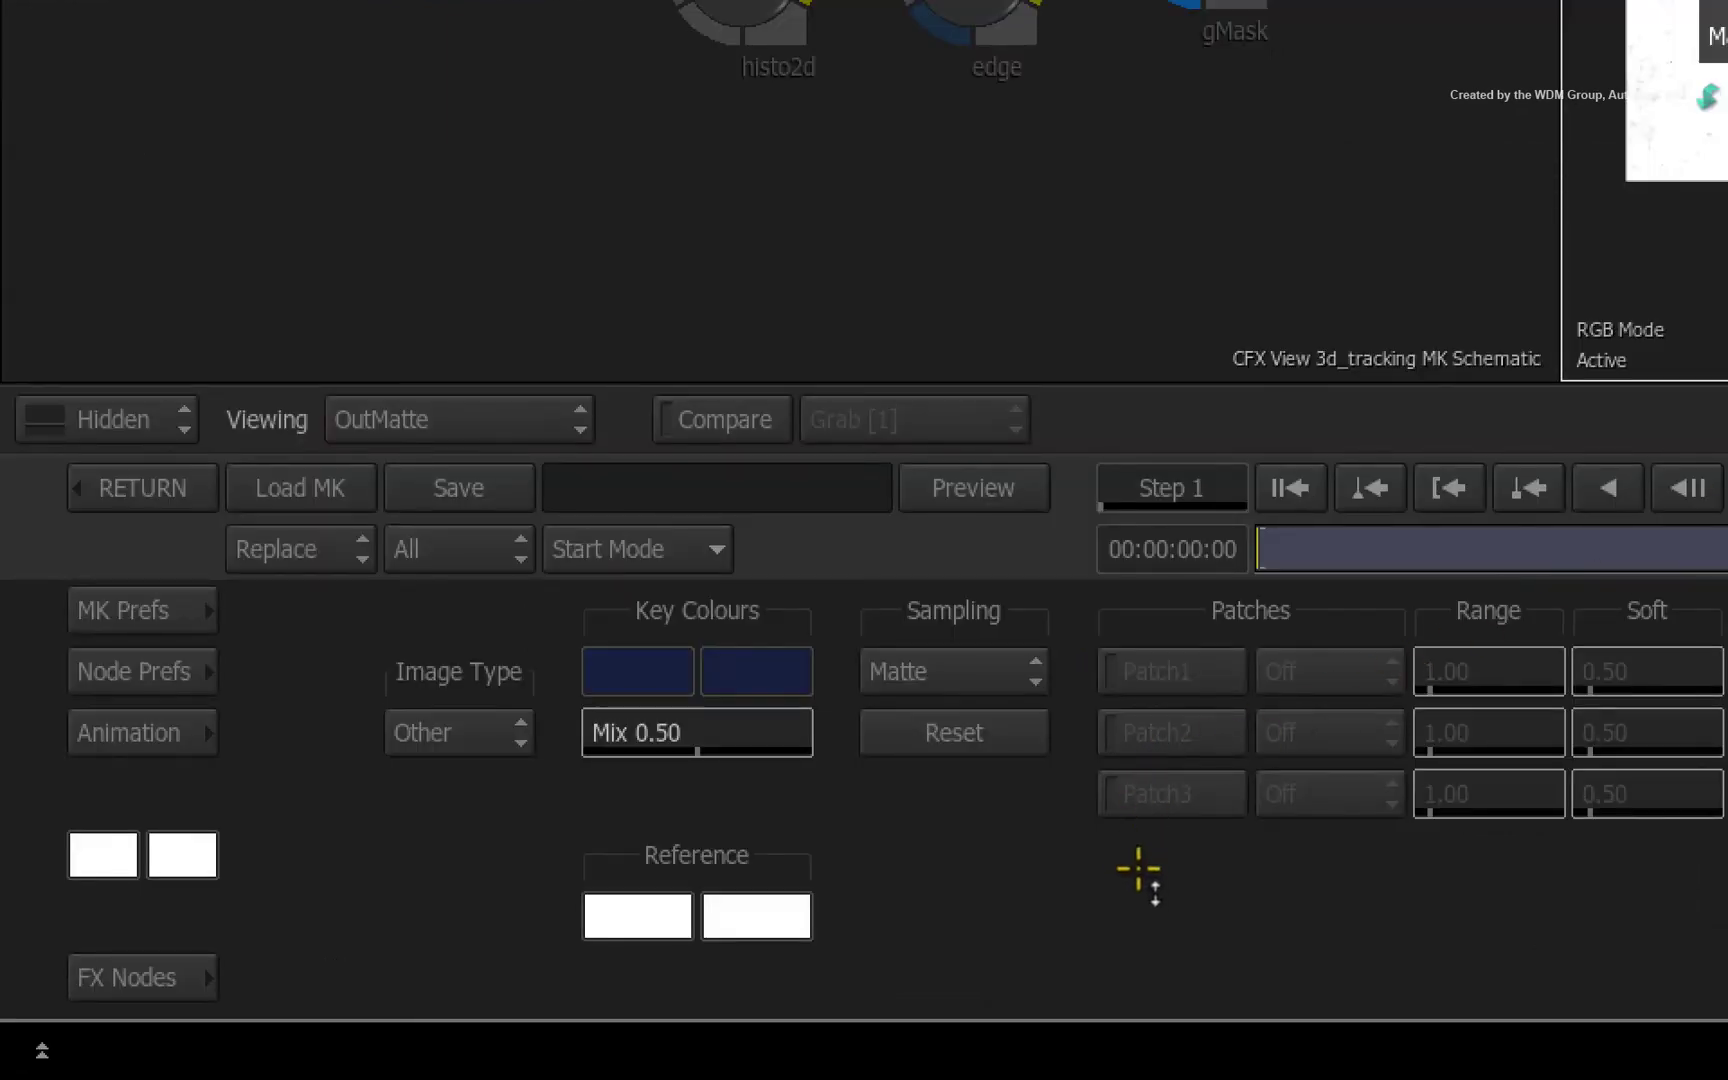
Set MasterK sampling to a black Patch1 sampled on the dark chair, with Range 1.29
drag(1138, 868, 1160, 867)
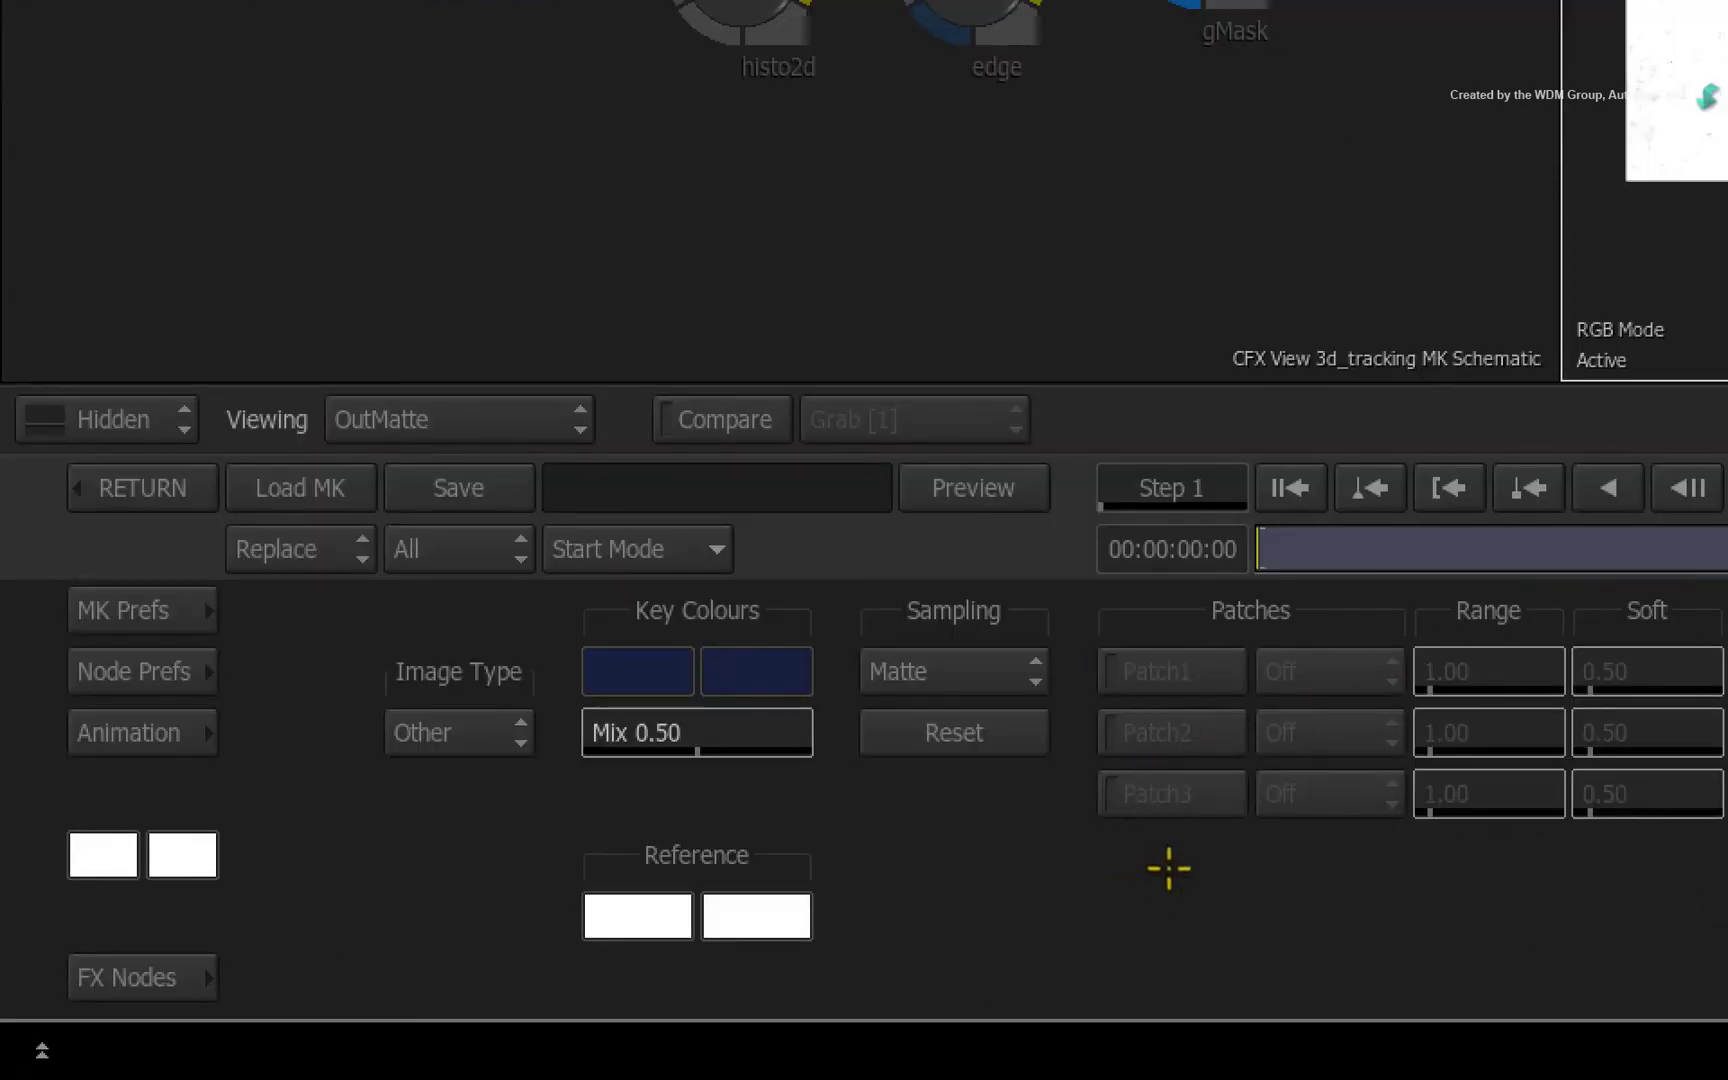
click(1003, 672)
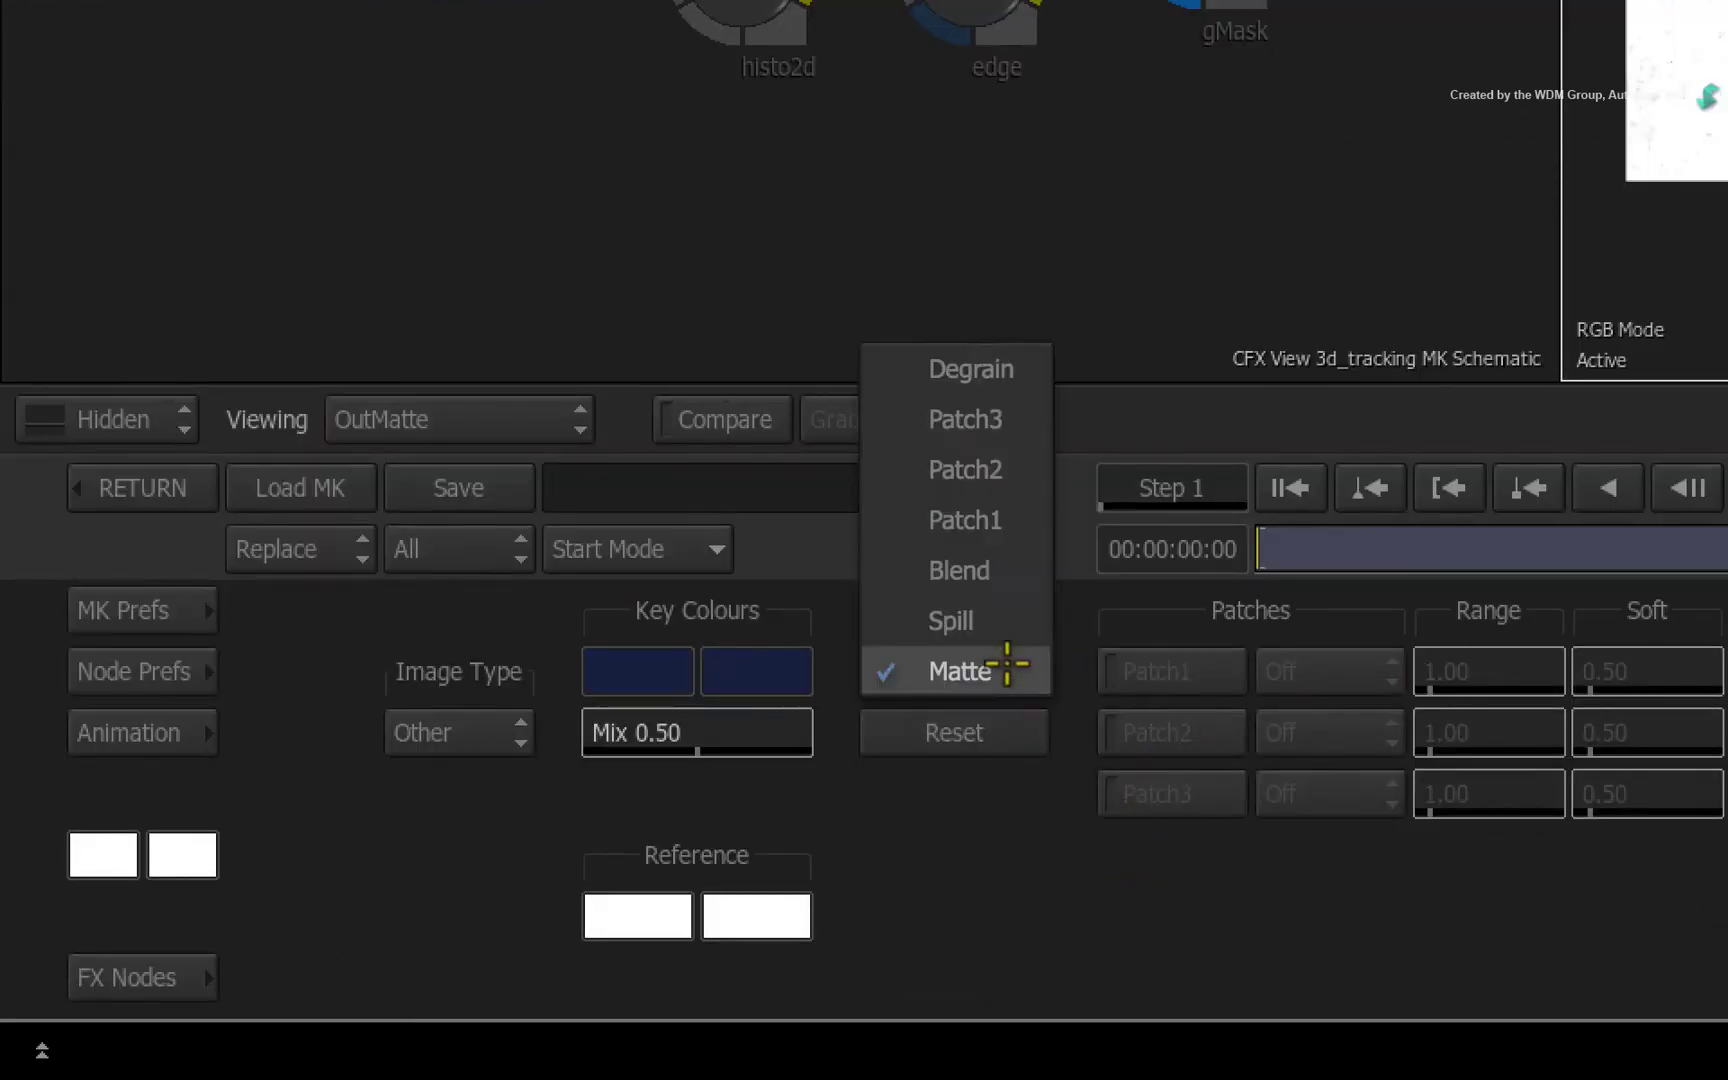
click(995, 519)
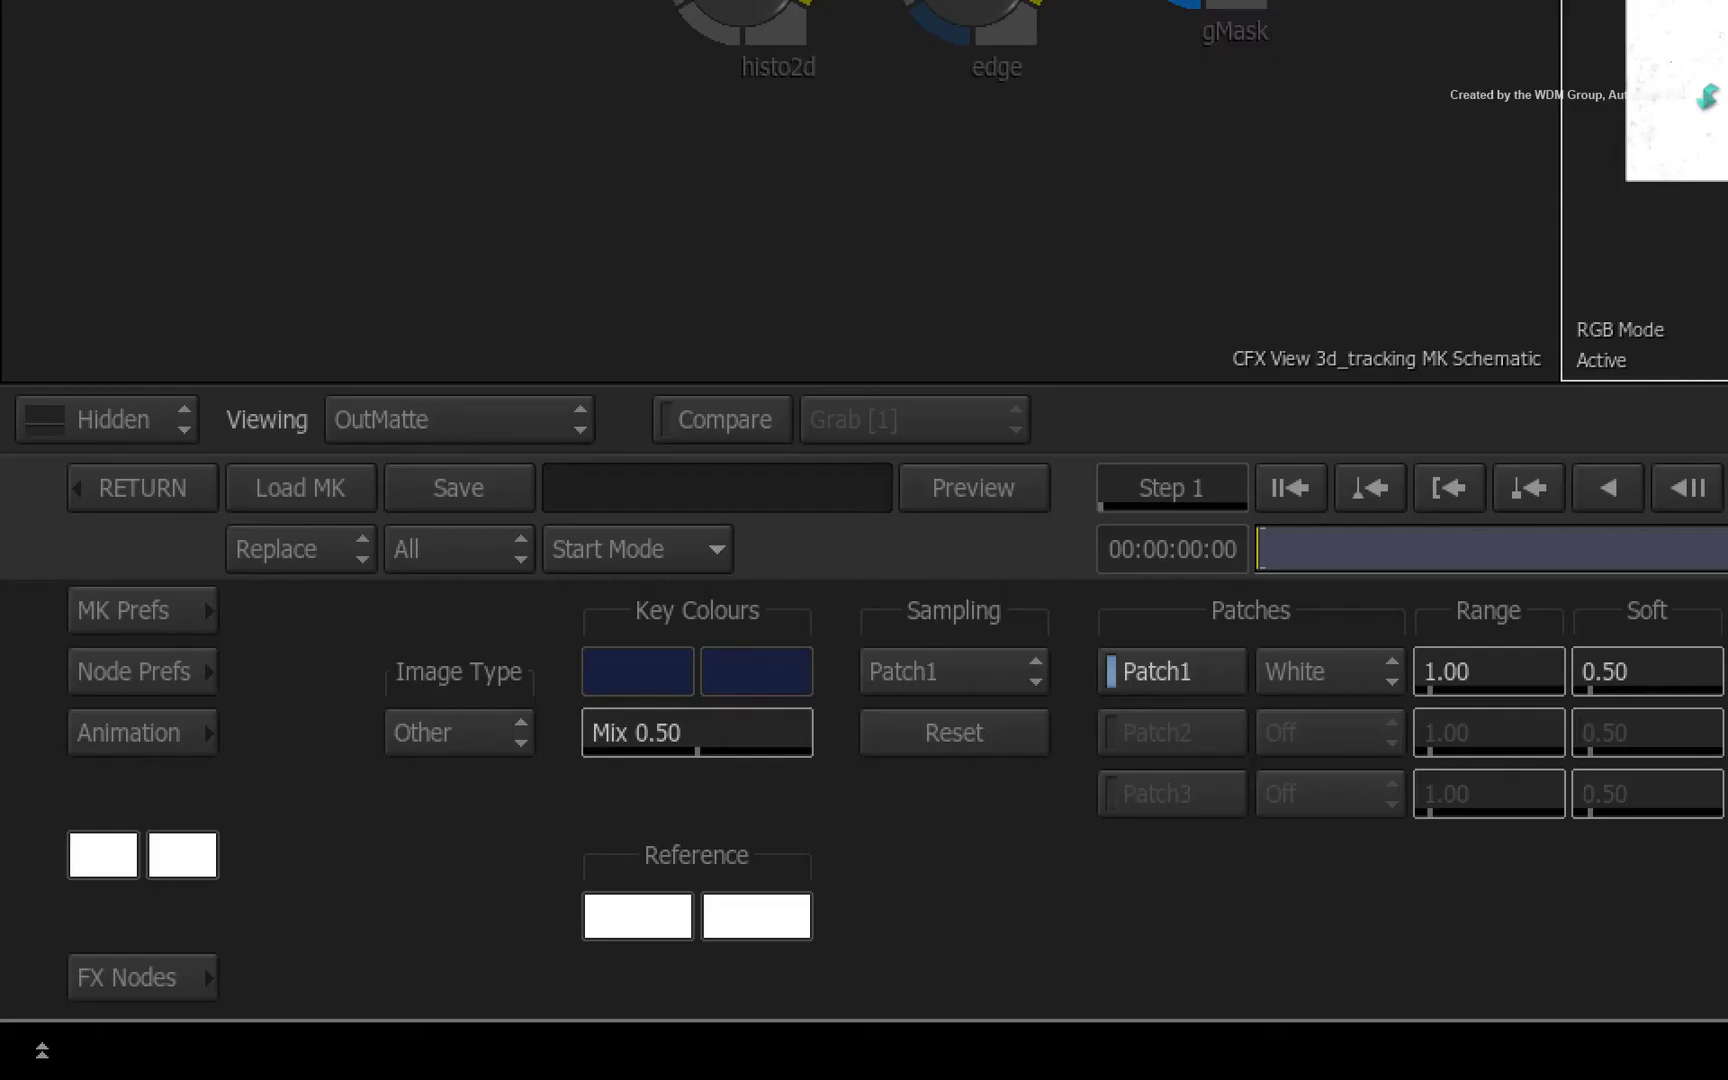
click(1338, 671)
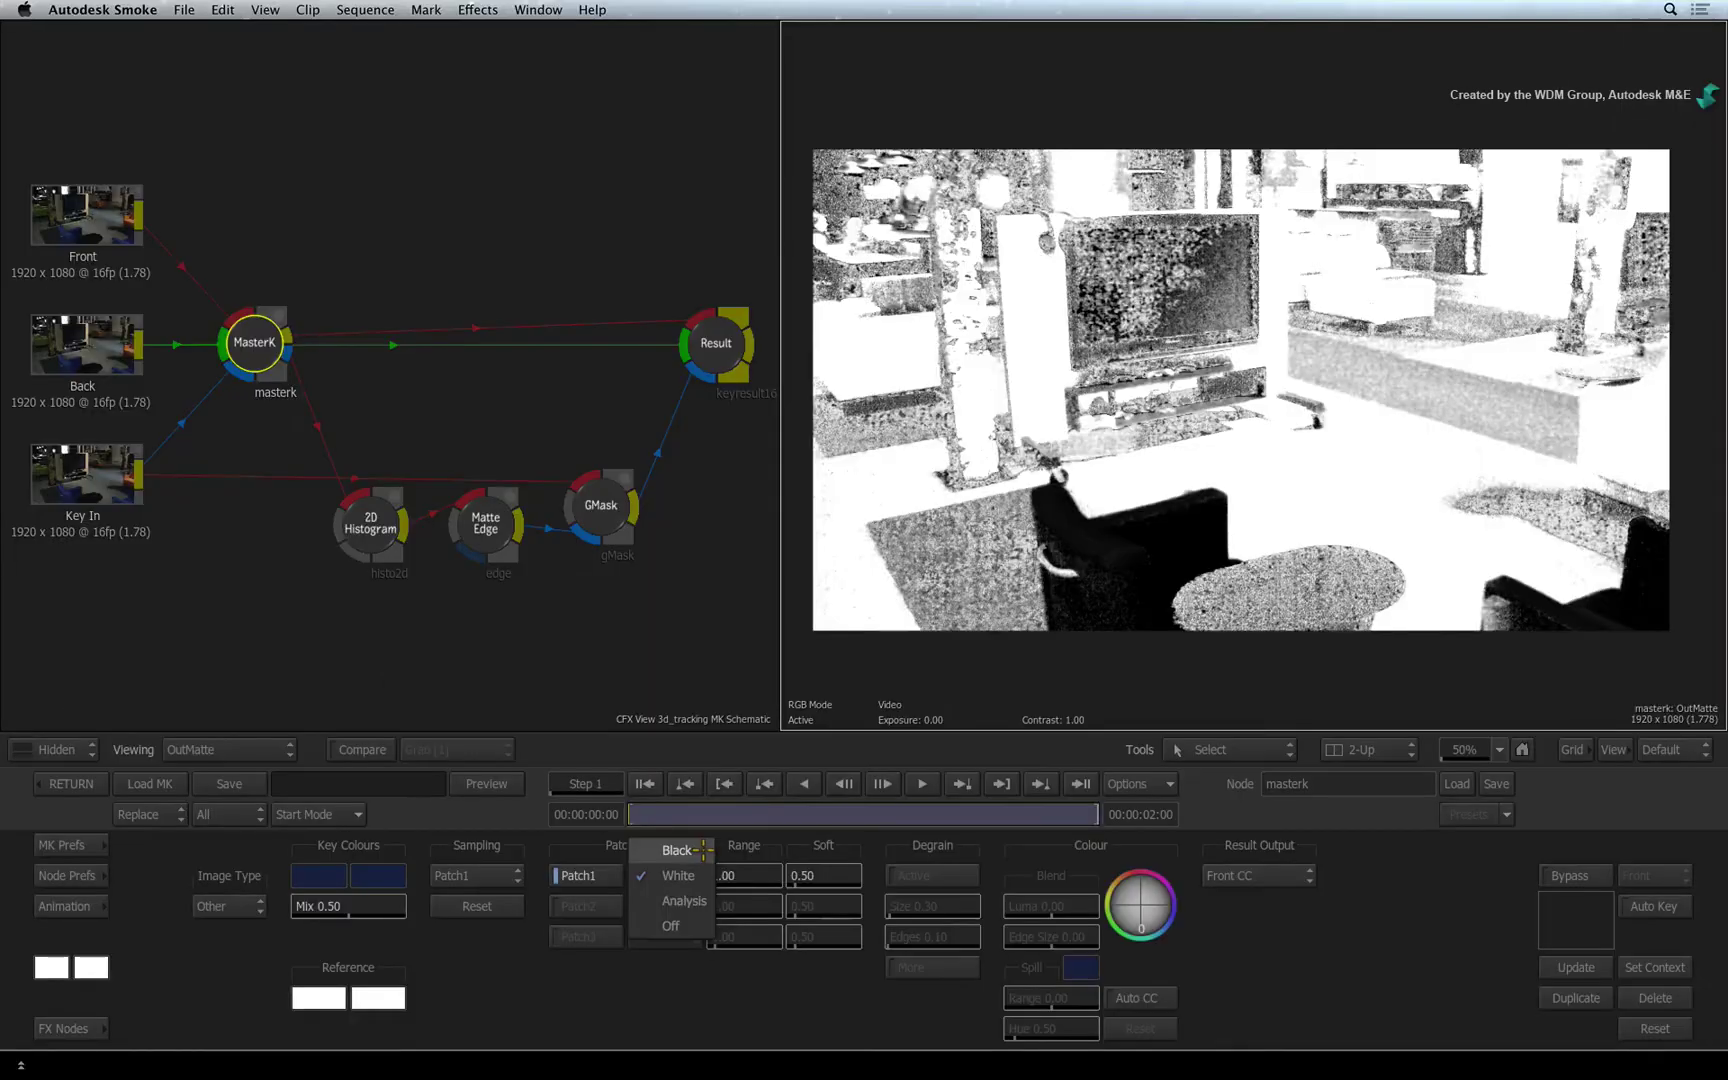
click(704, 849)
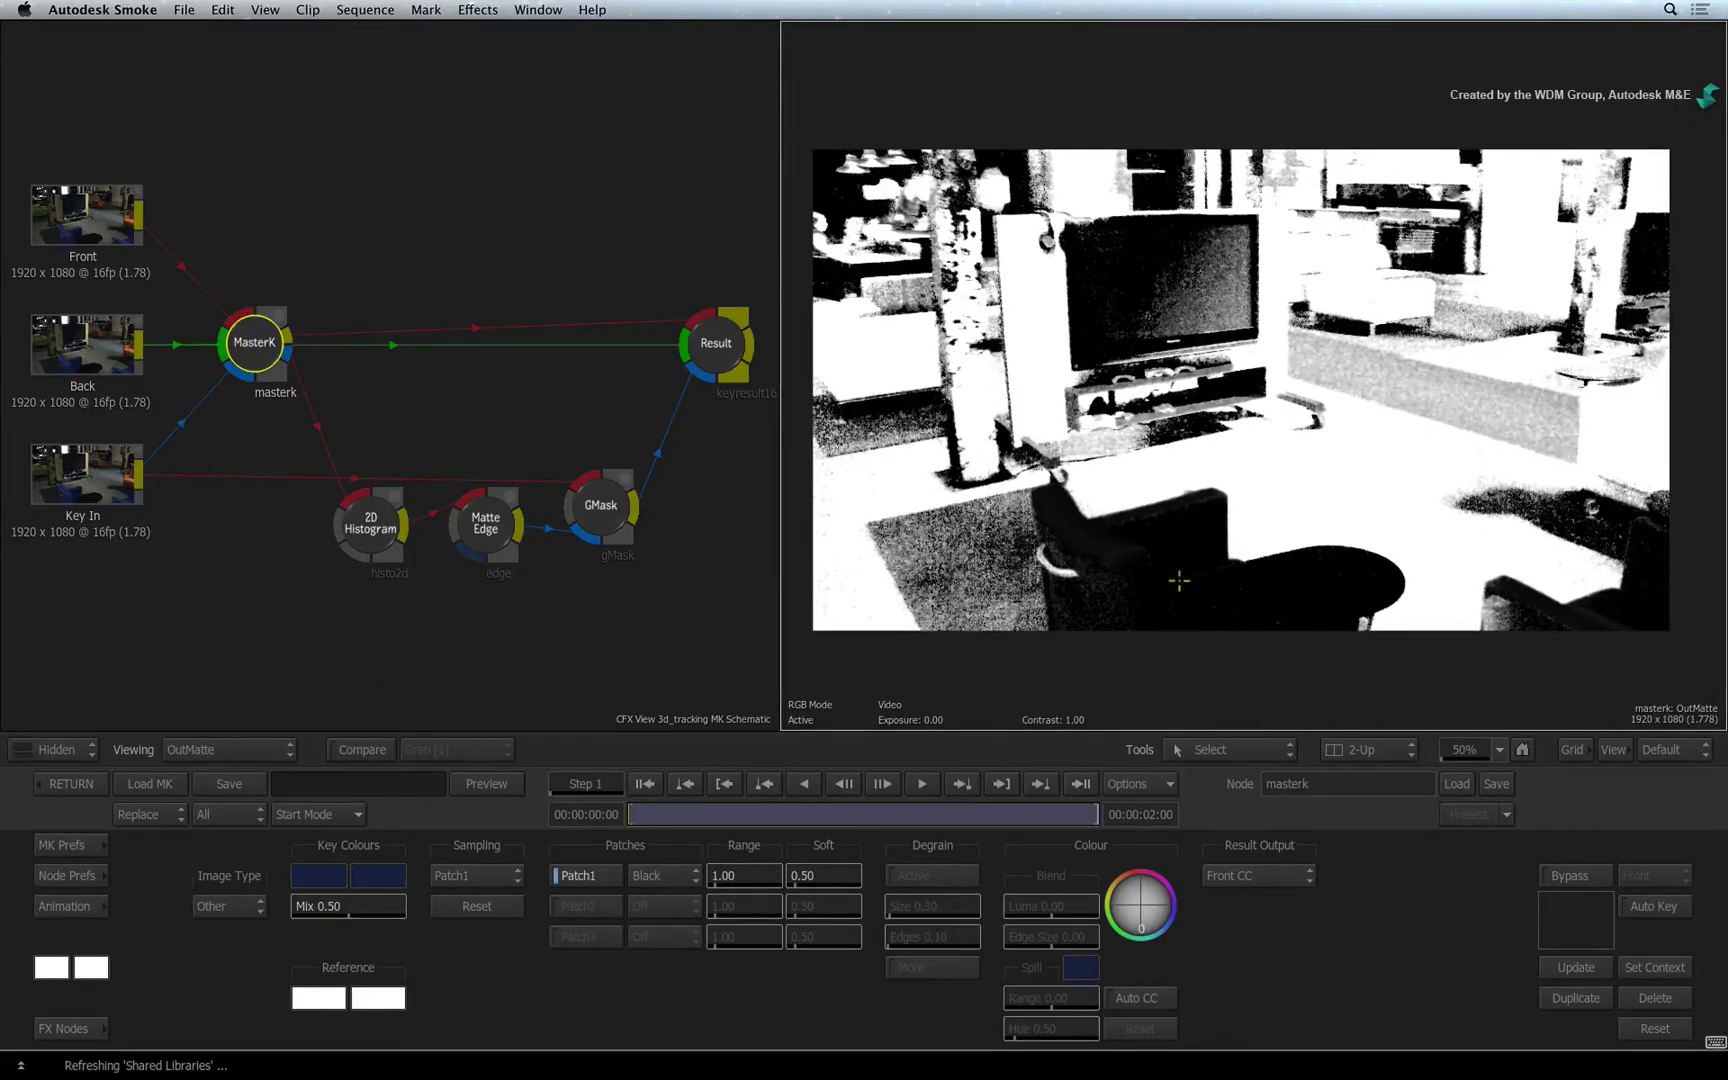
drag(1168, 560, 1178, 582)
drag(745, 880, 853, 858)
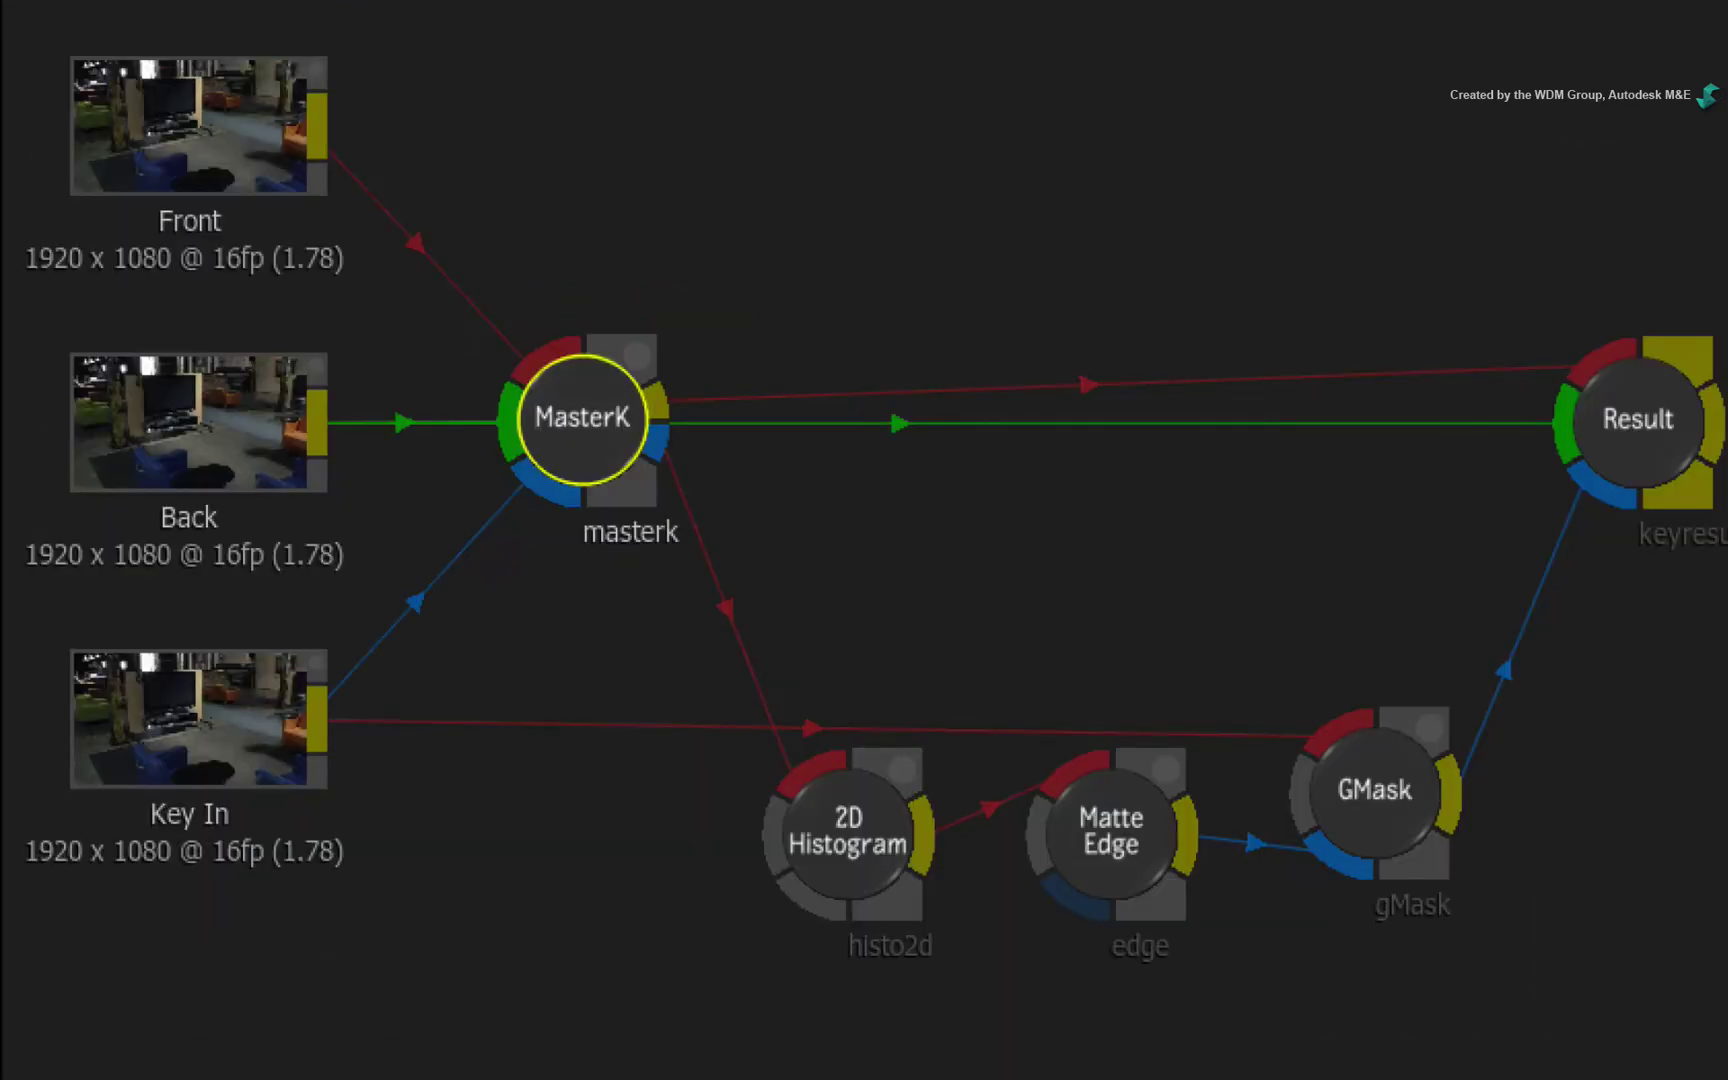
Set the Matte Edge node's Shrink width to 1.00
click(1115, 875)
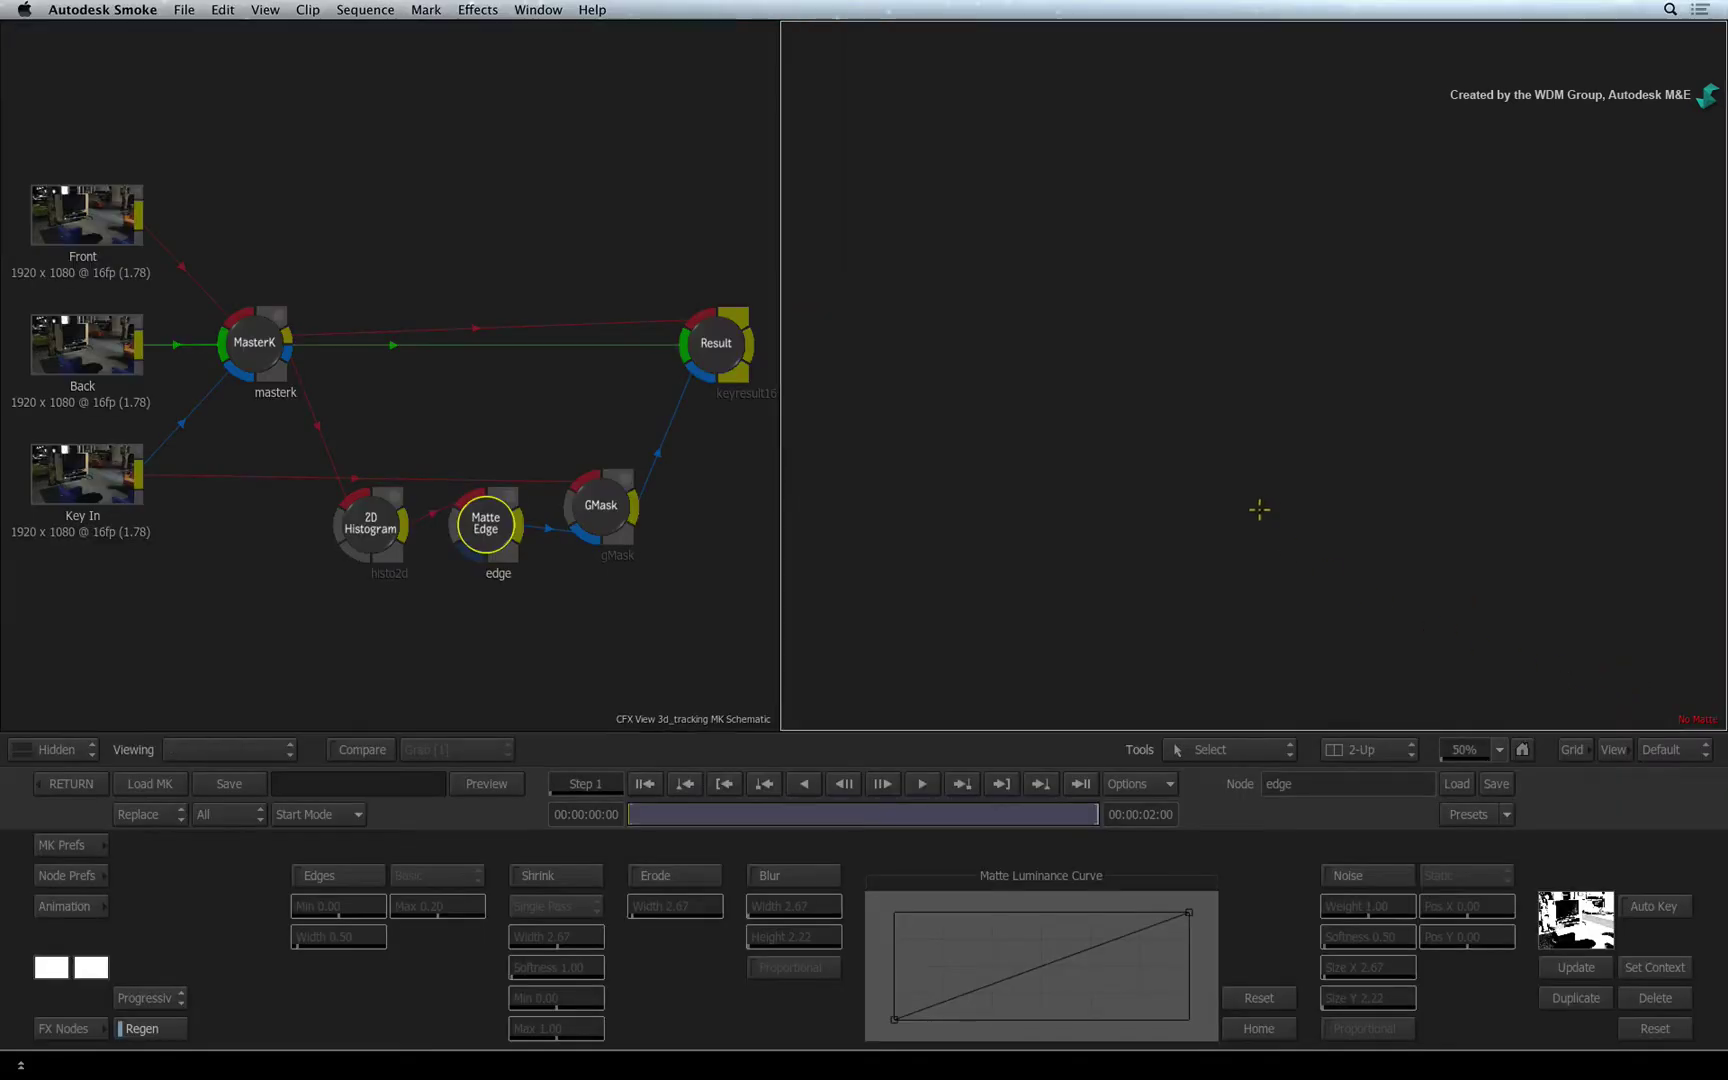
key(F4)
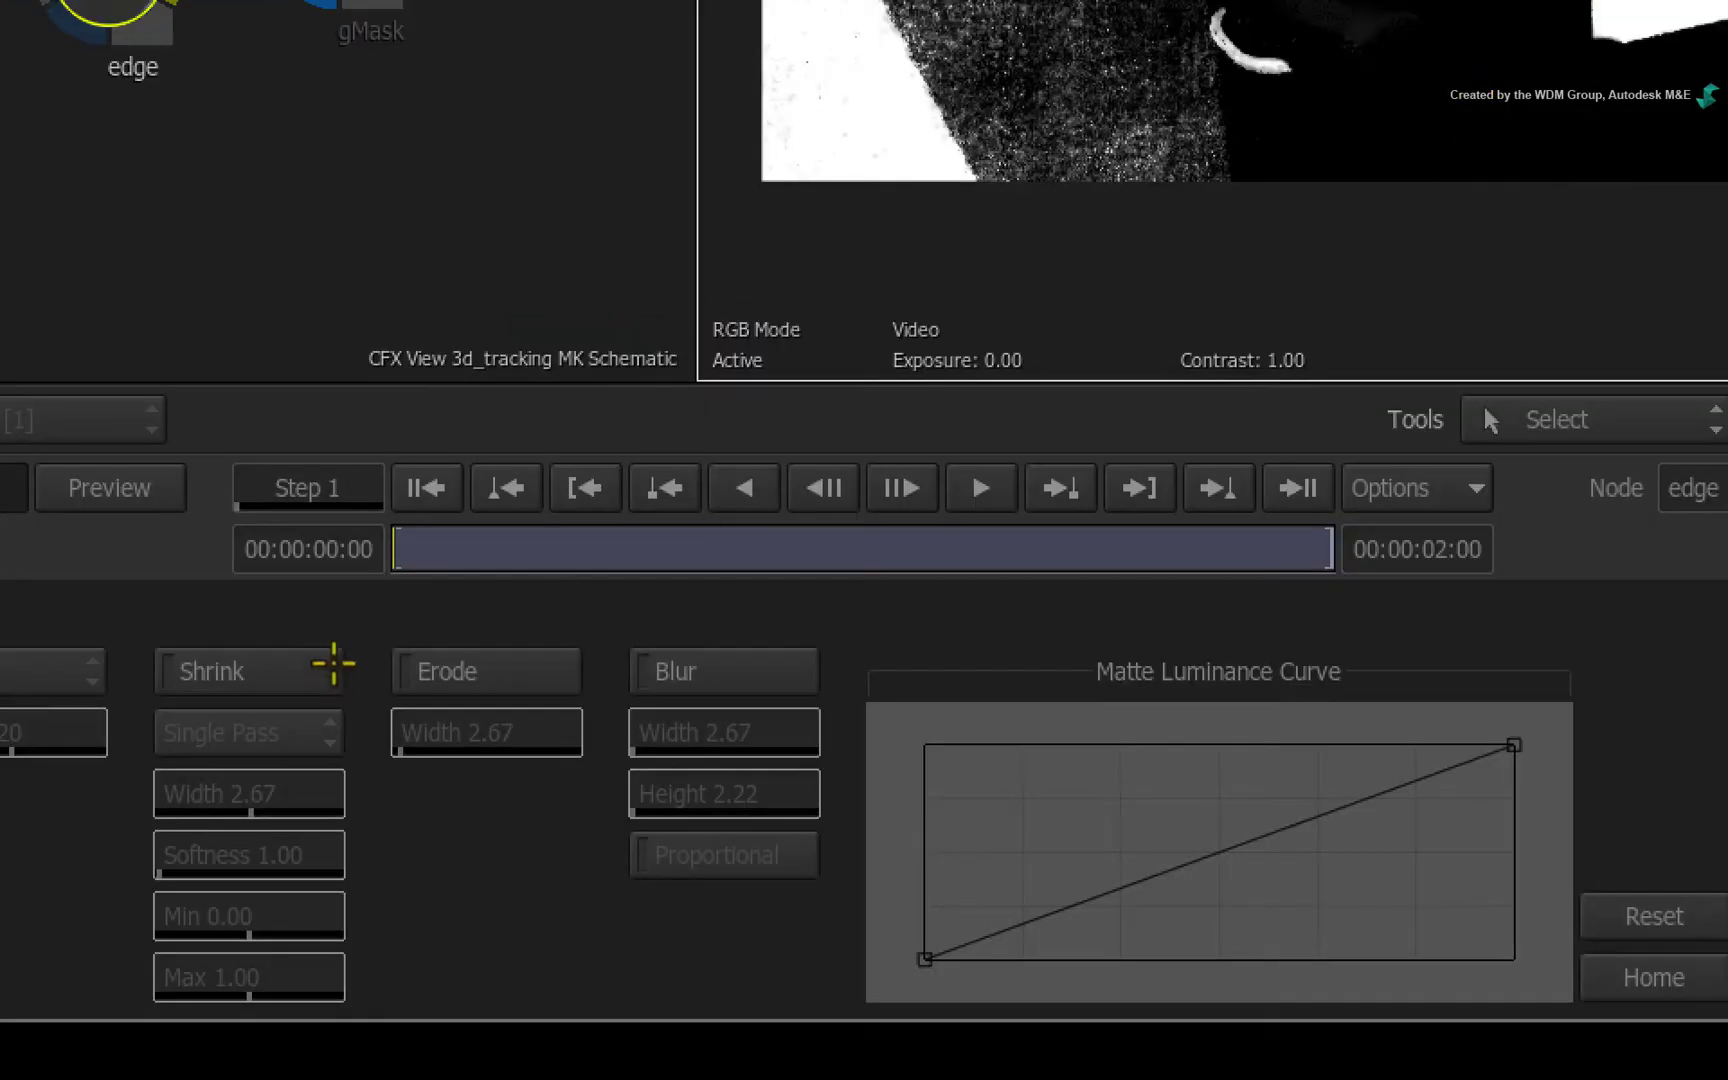
click(270, 790)
text(1)
key(Return)
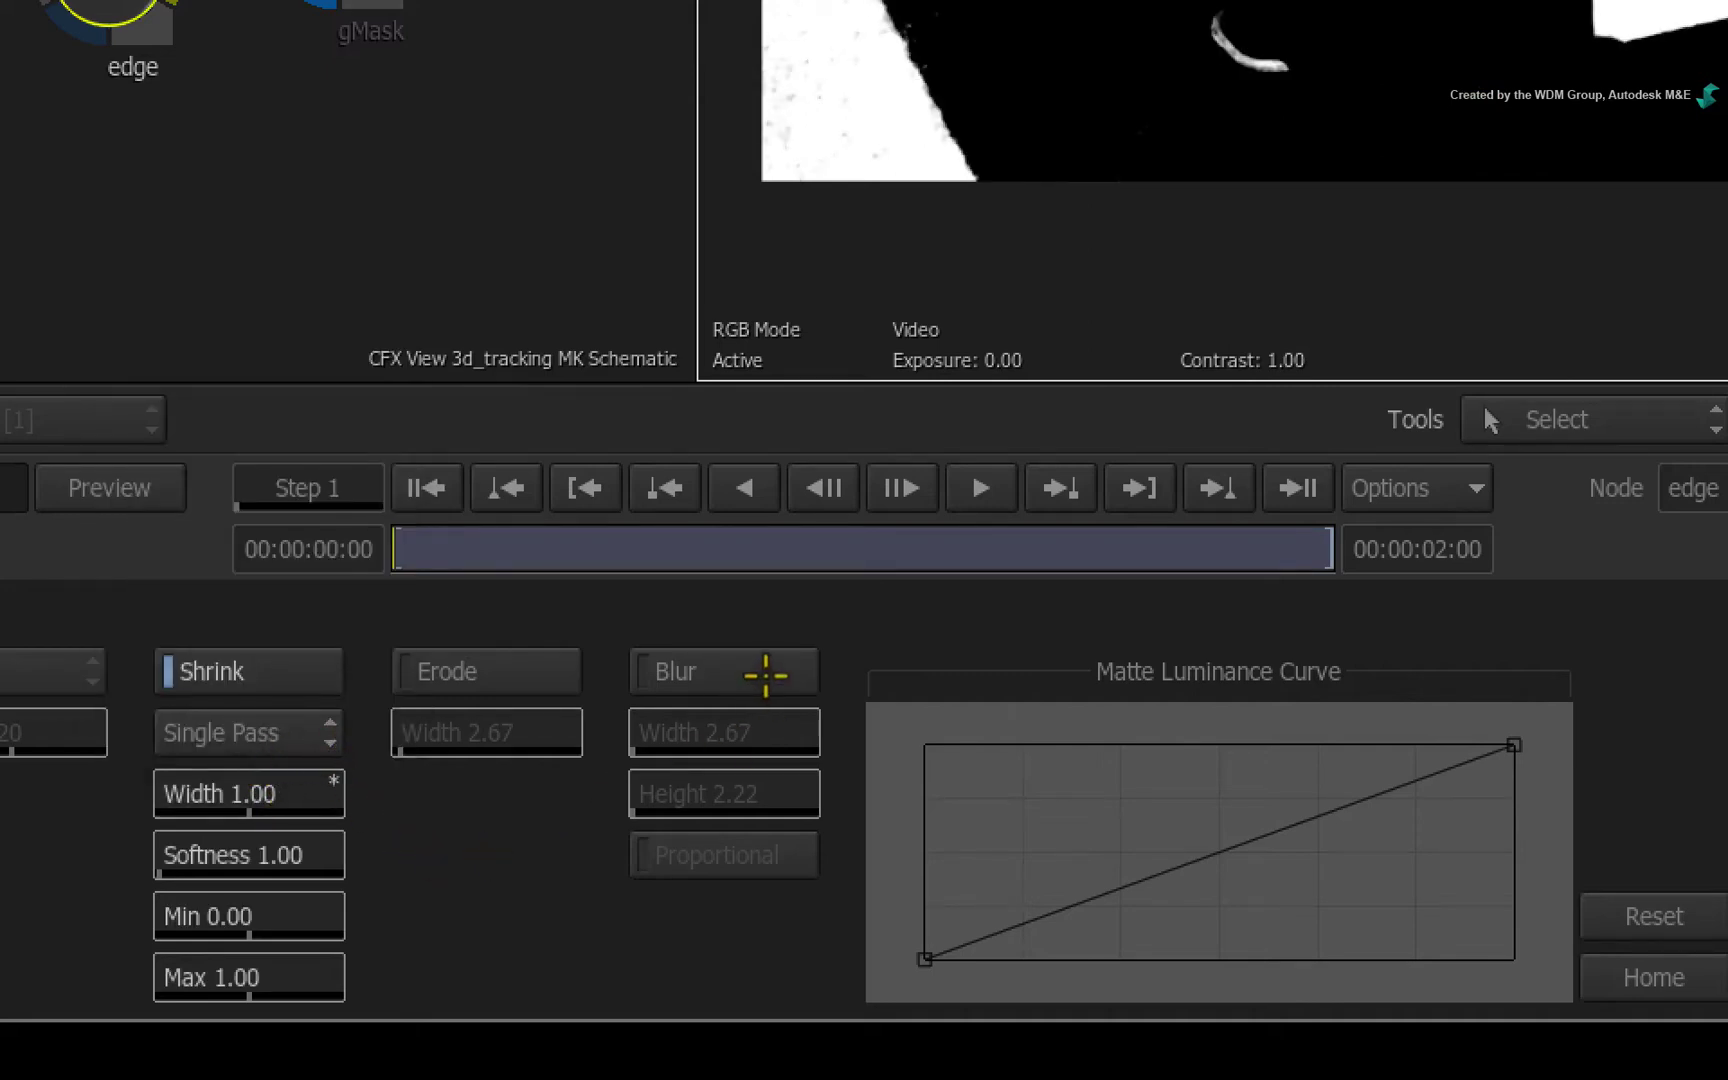
Enable the Matte Edge blur at width 1.00 and play back the matte to check it
click(767, 684)
click(771, 733)
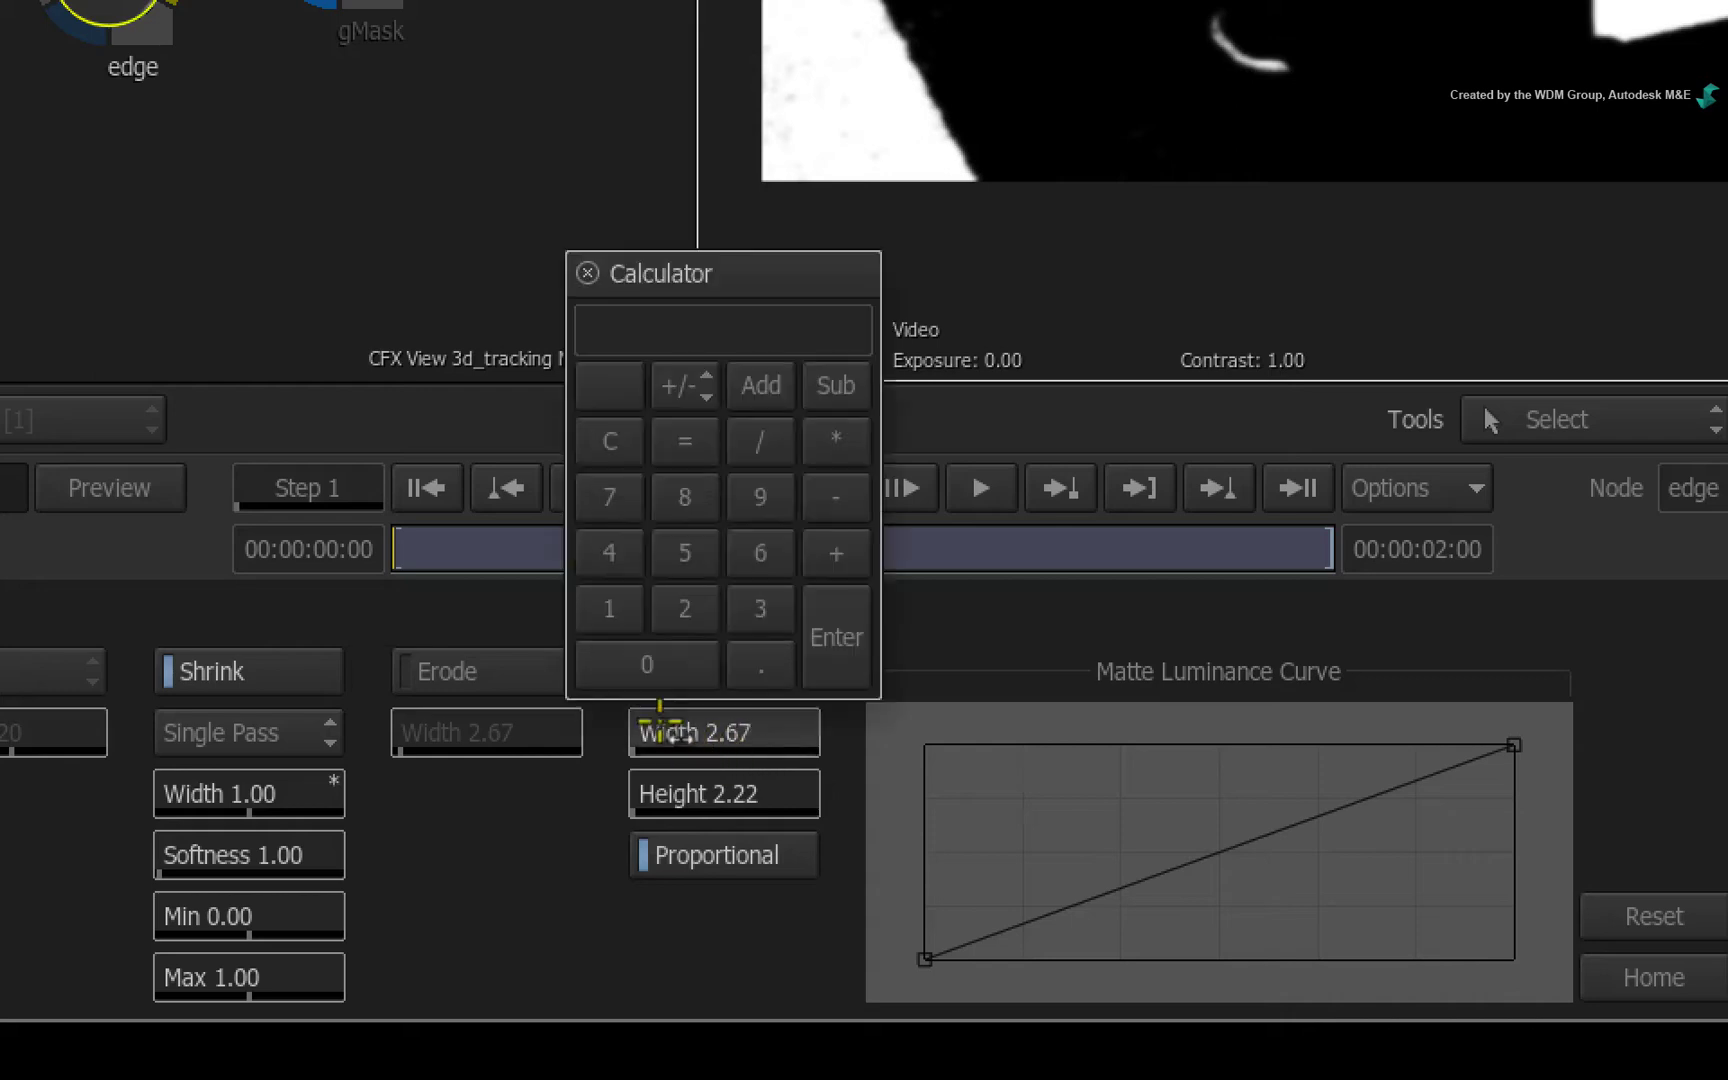
click(621, 612)
click(836, 637)
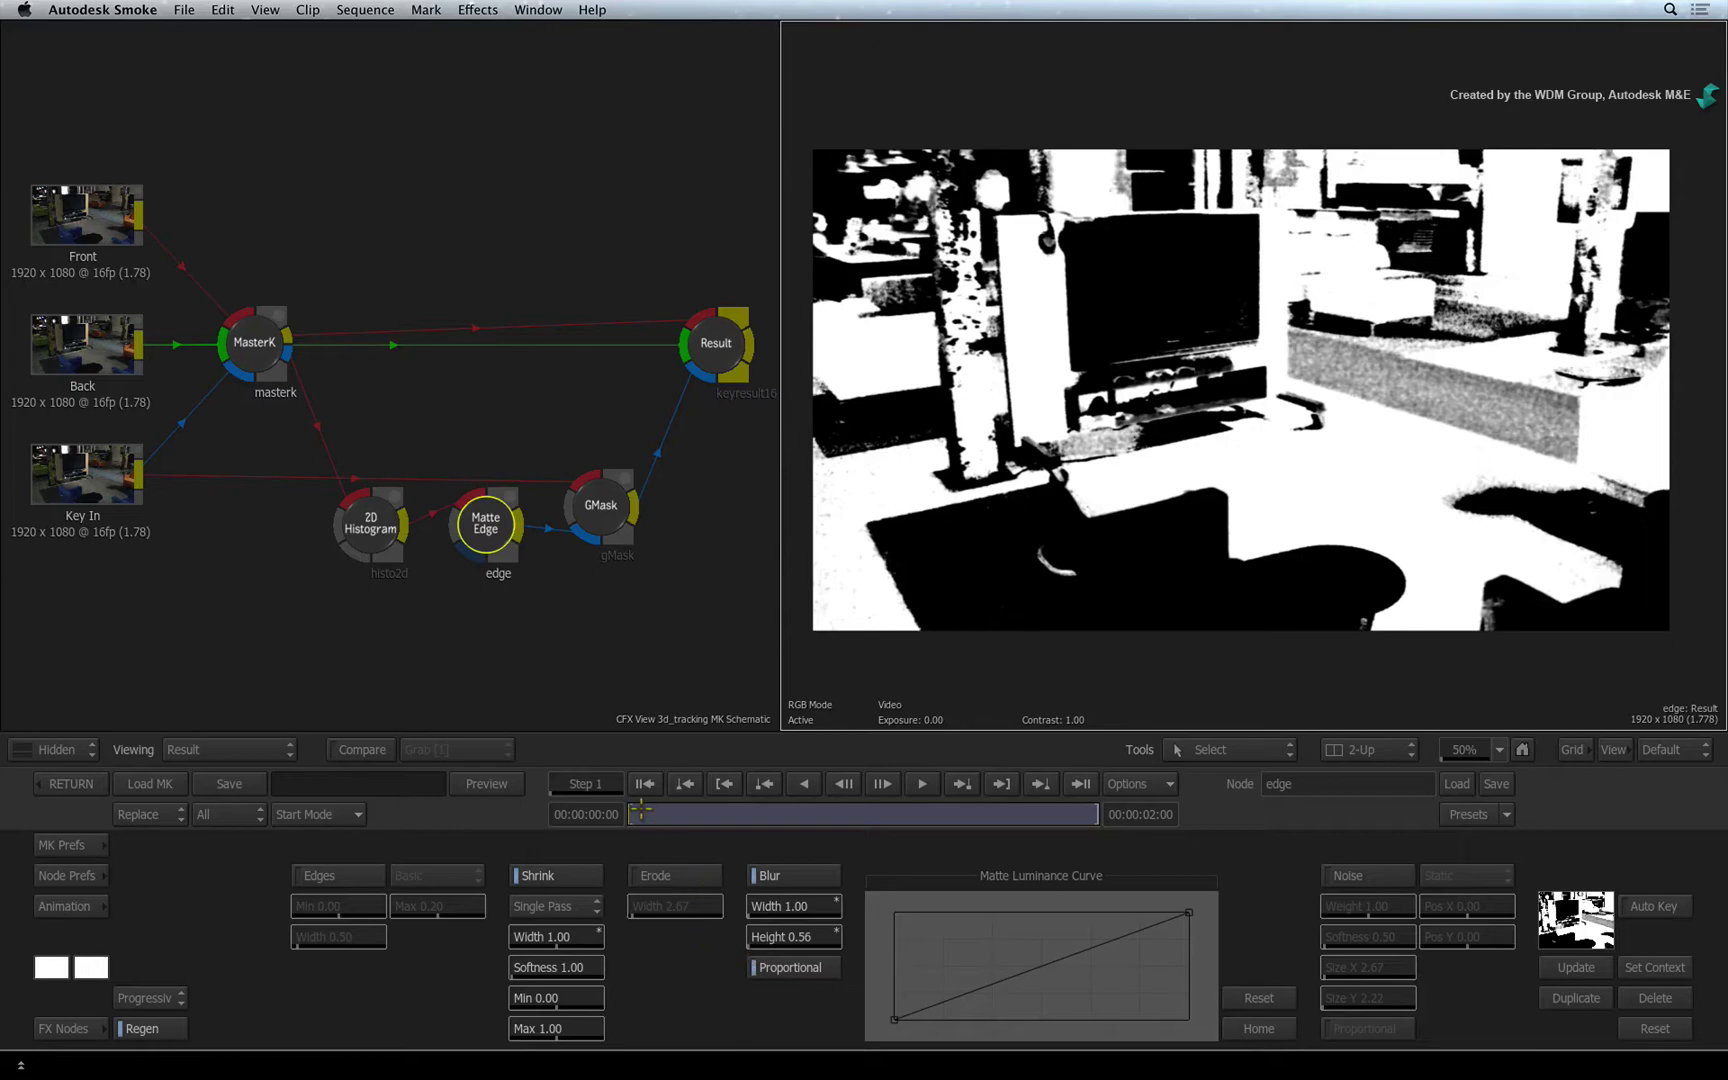
click(920, 784)
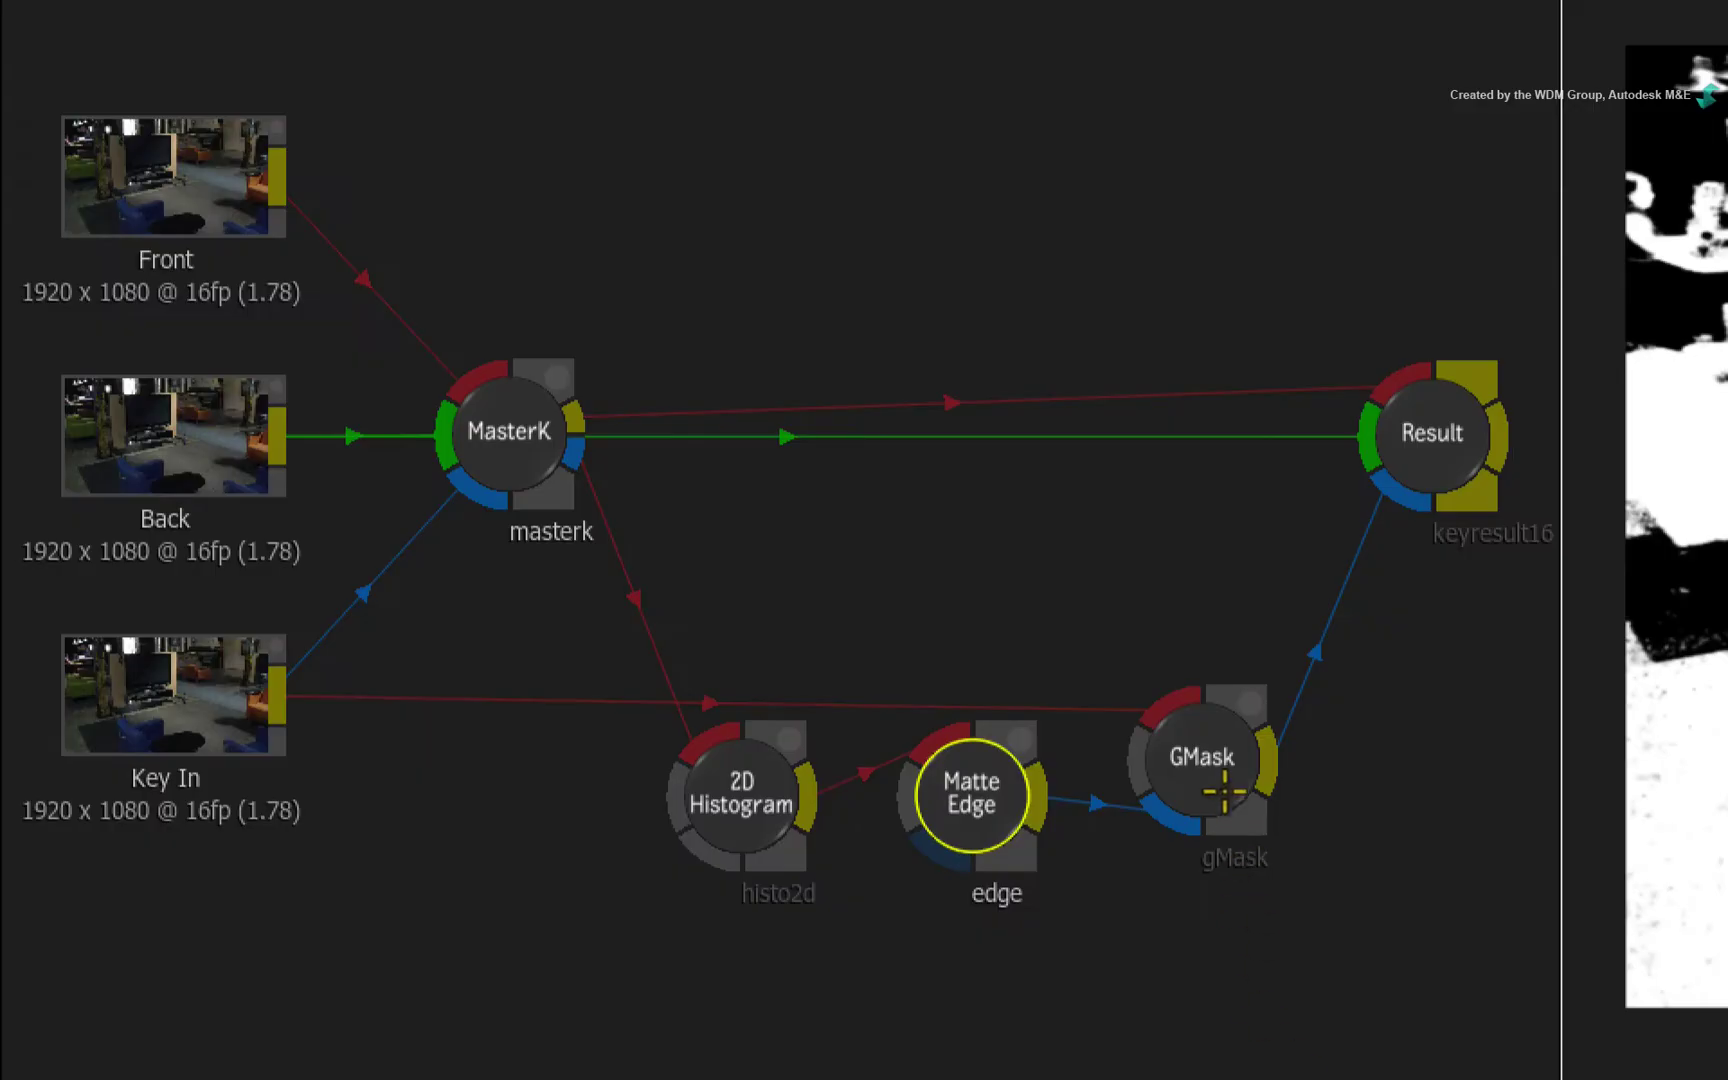
Draw a closed GMask spline around the chair and table with Outside enabled
click(1201, 784)
double_click(1201, 784)
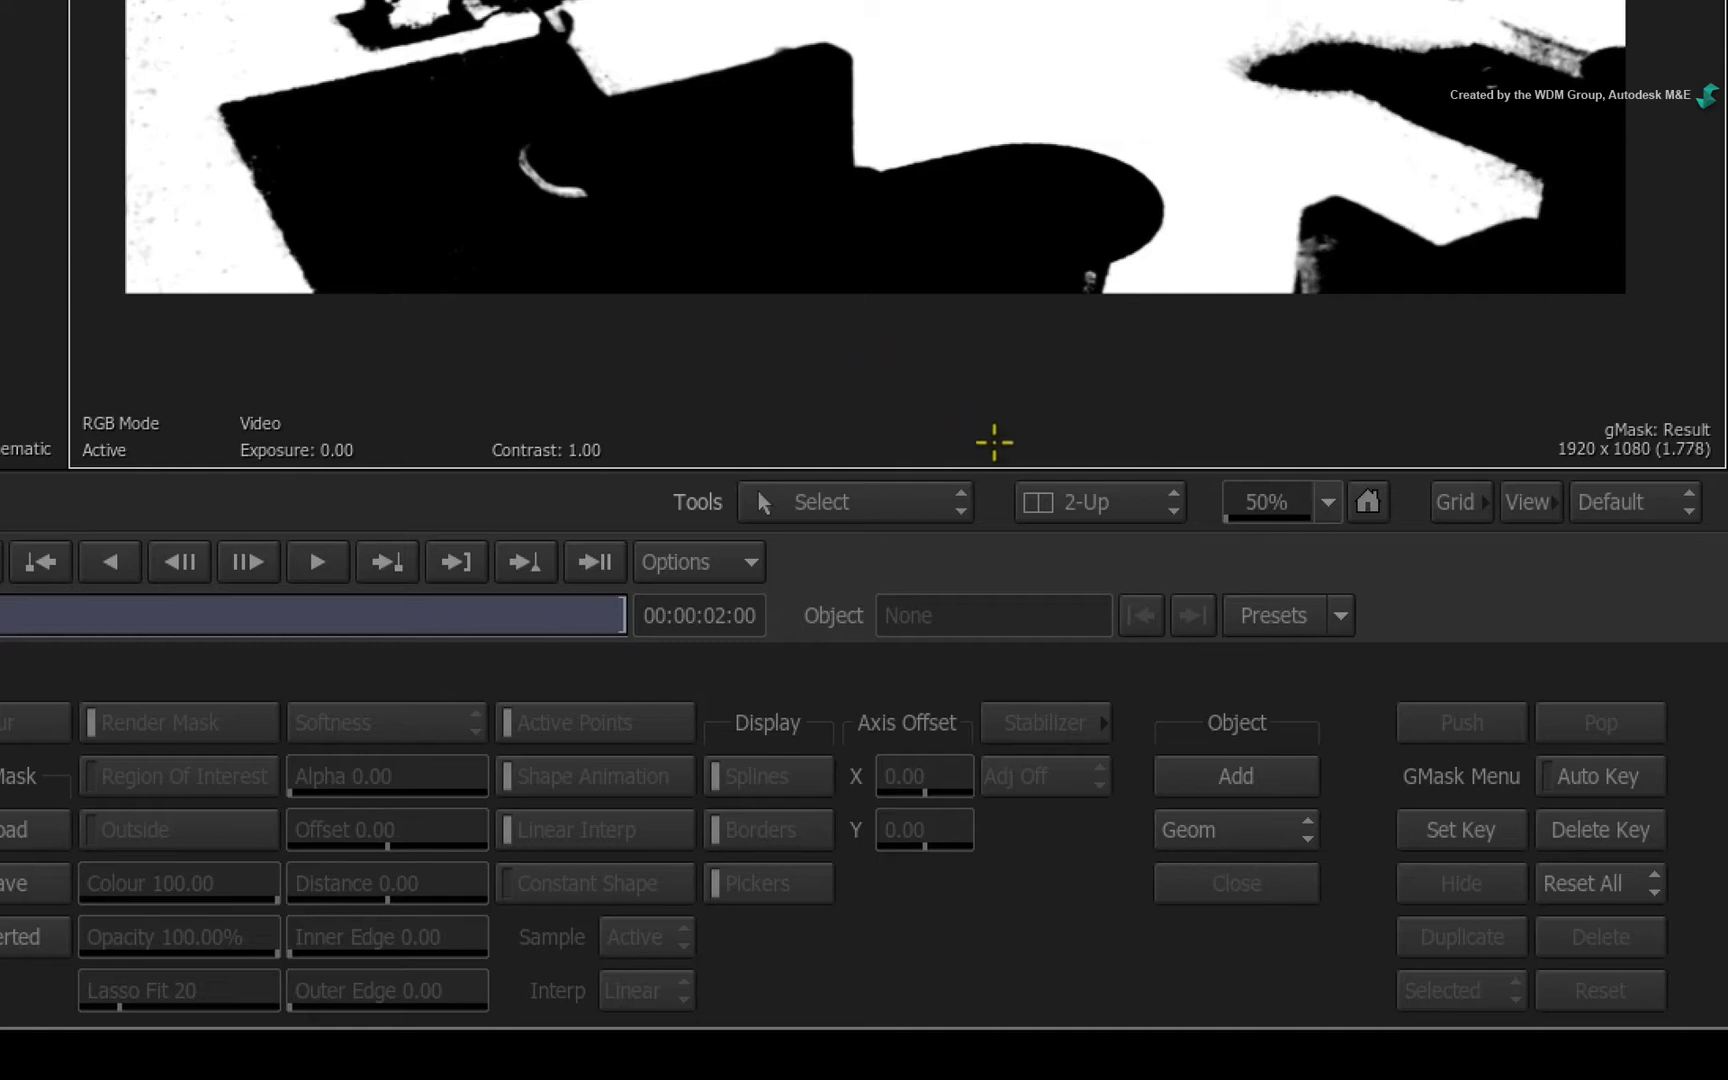
click(1238, 774)
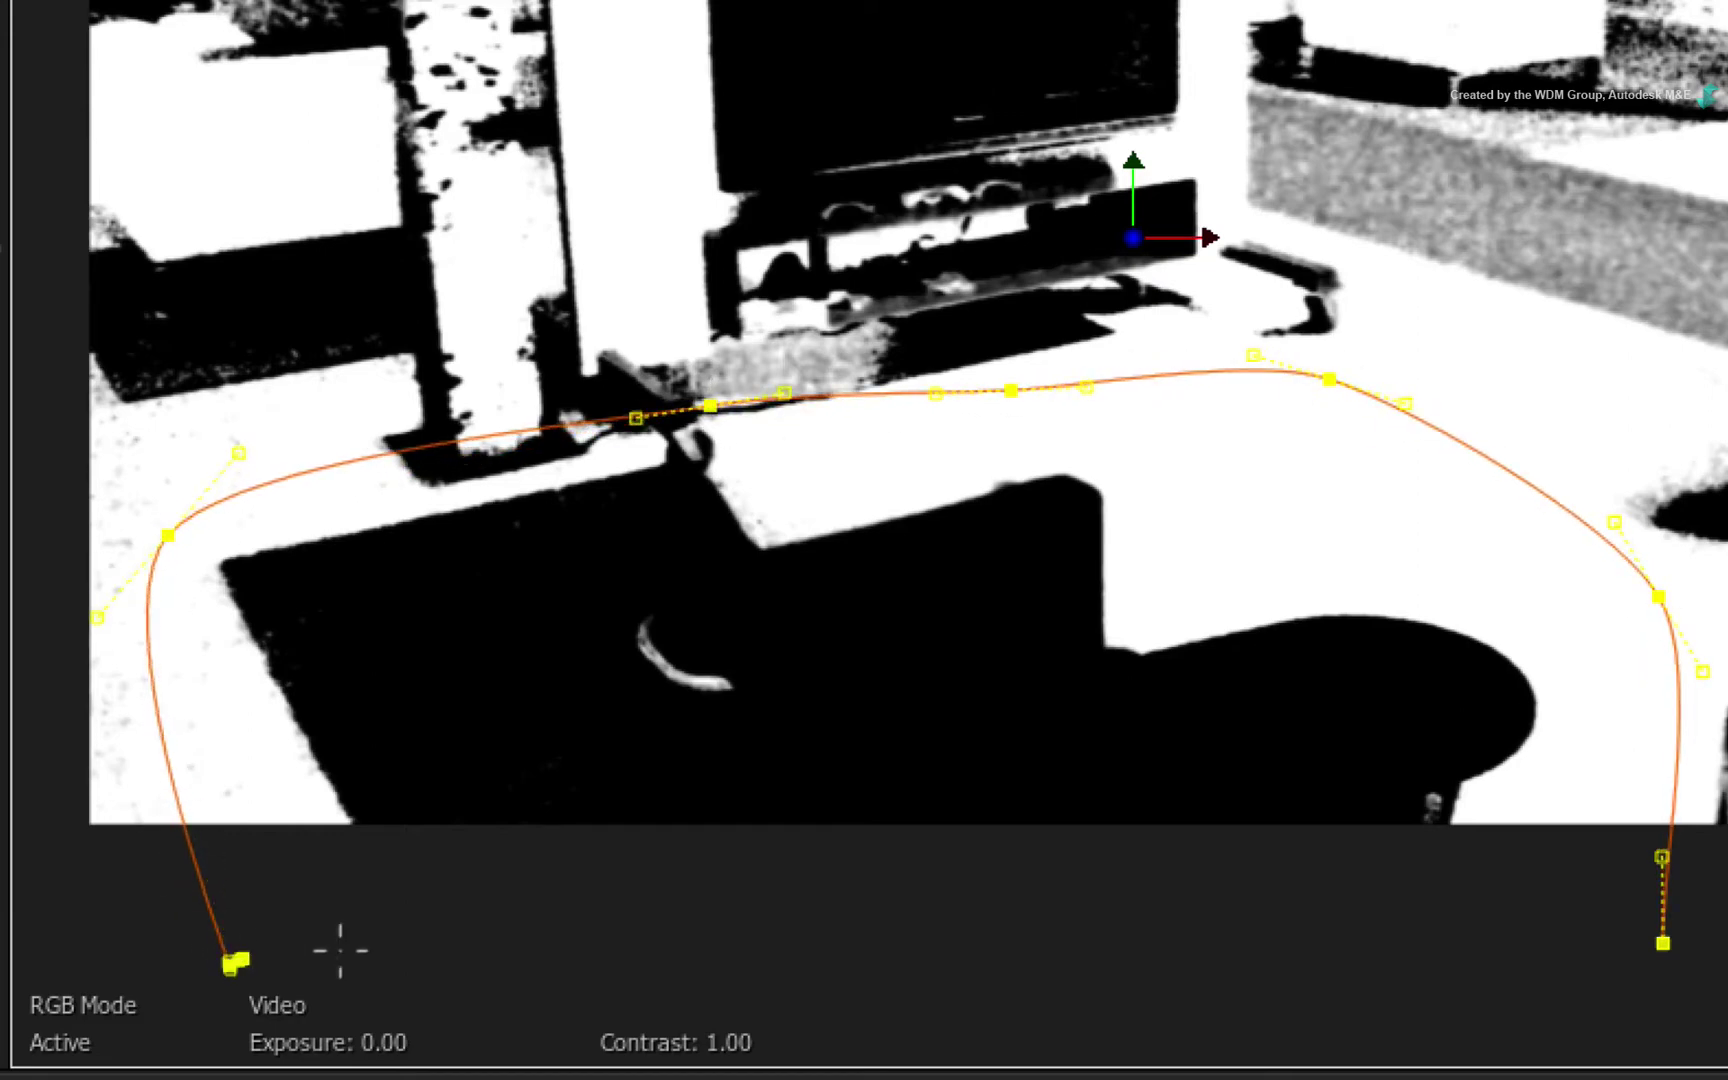
click(1662, 942)
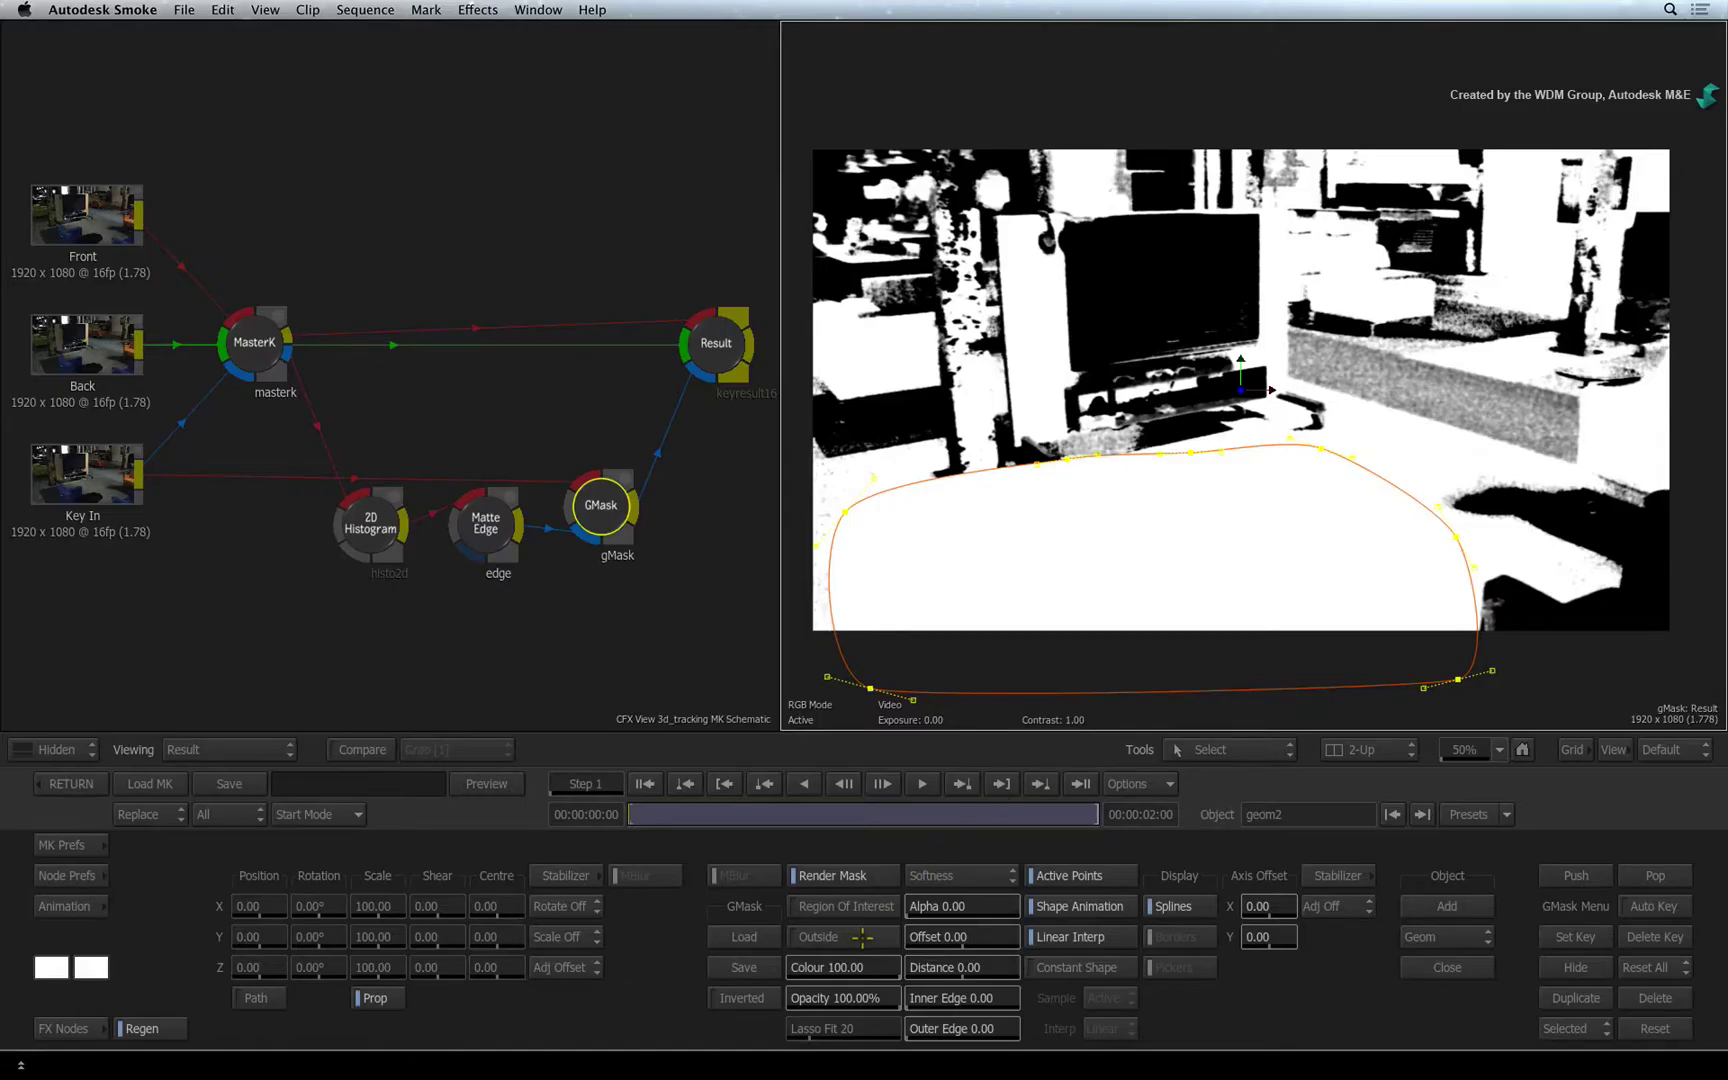
click(862, 937)
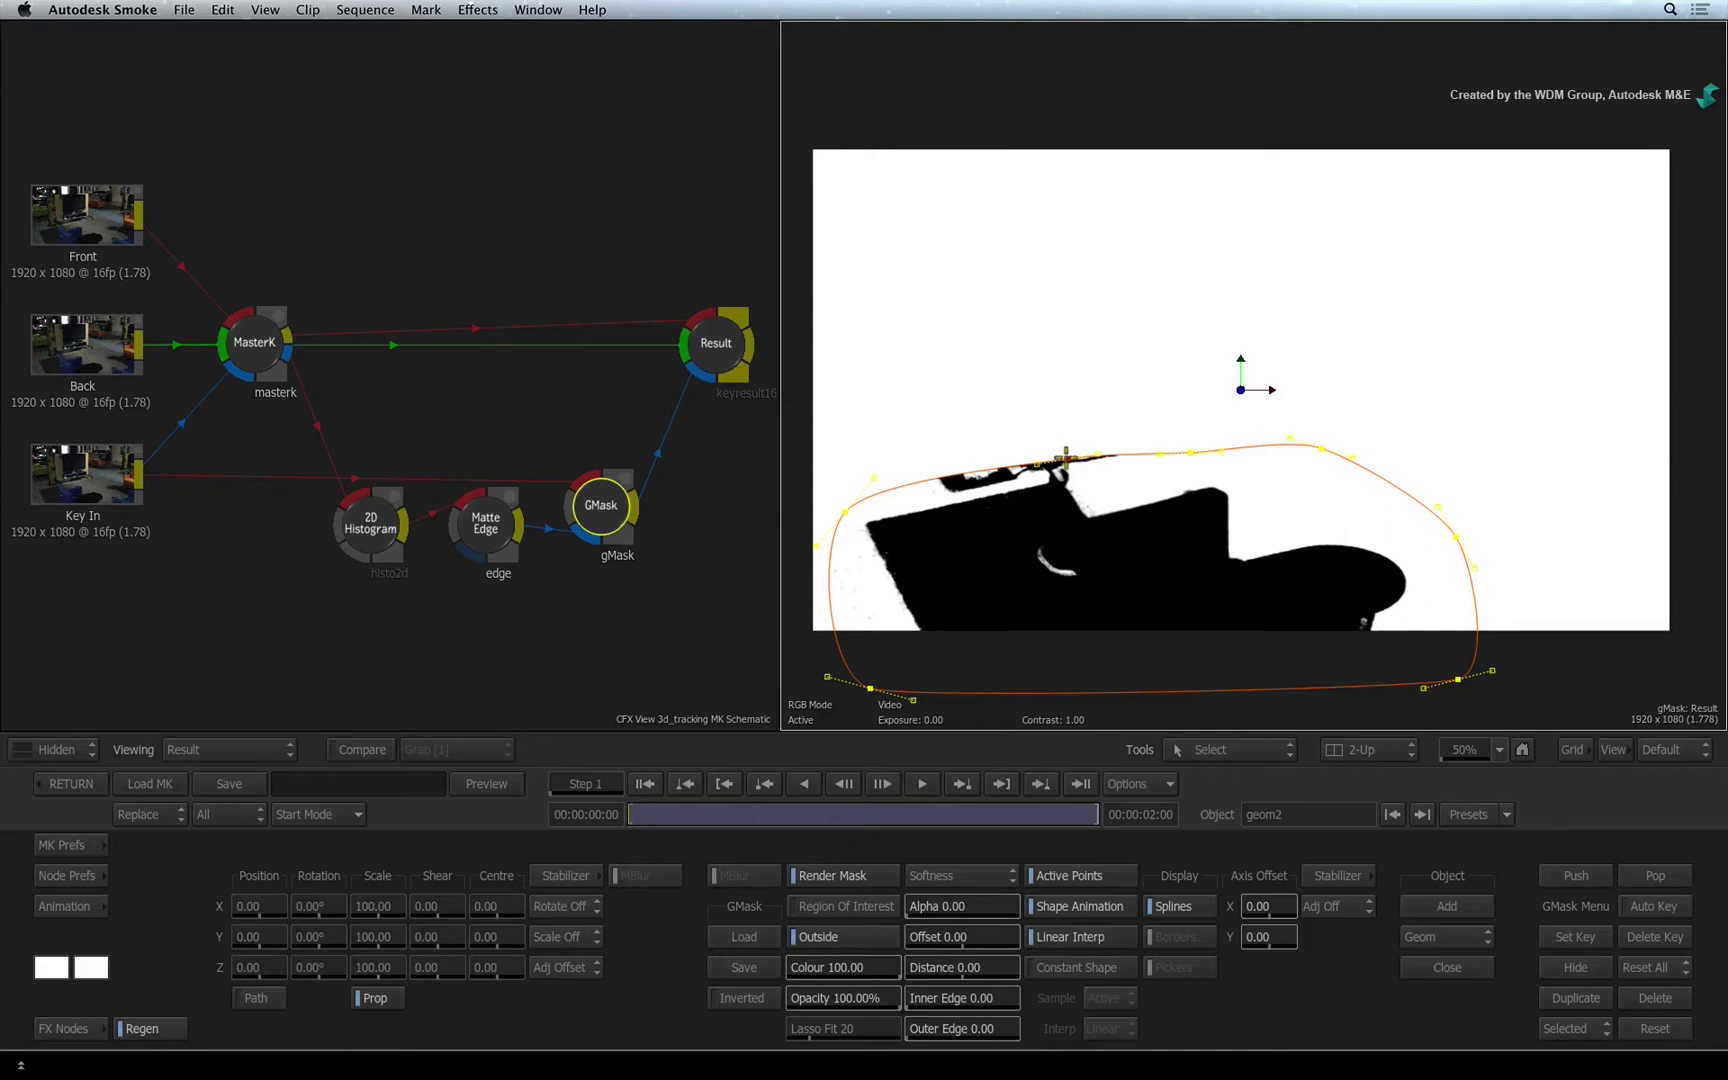
Tighten the mask shape by moving points near the TV stand and on the left side
drag(1065, 457, 1059, 467)
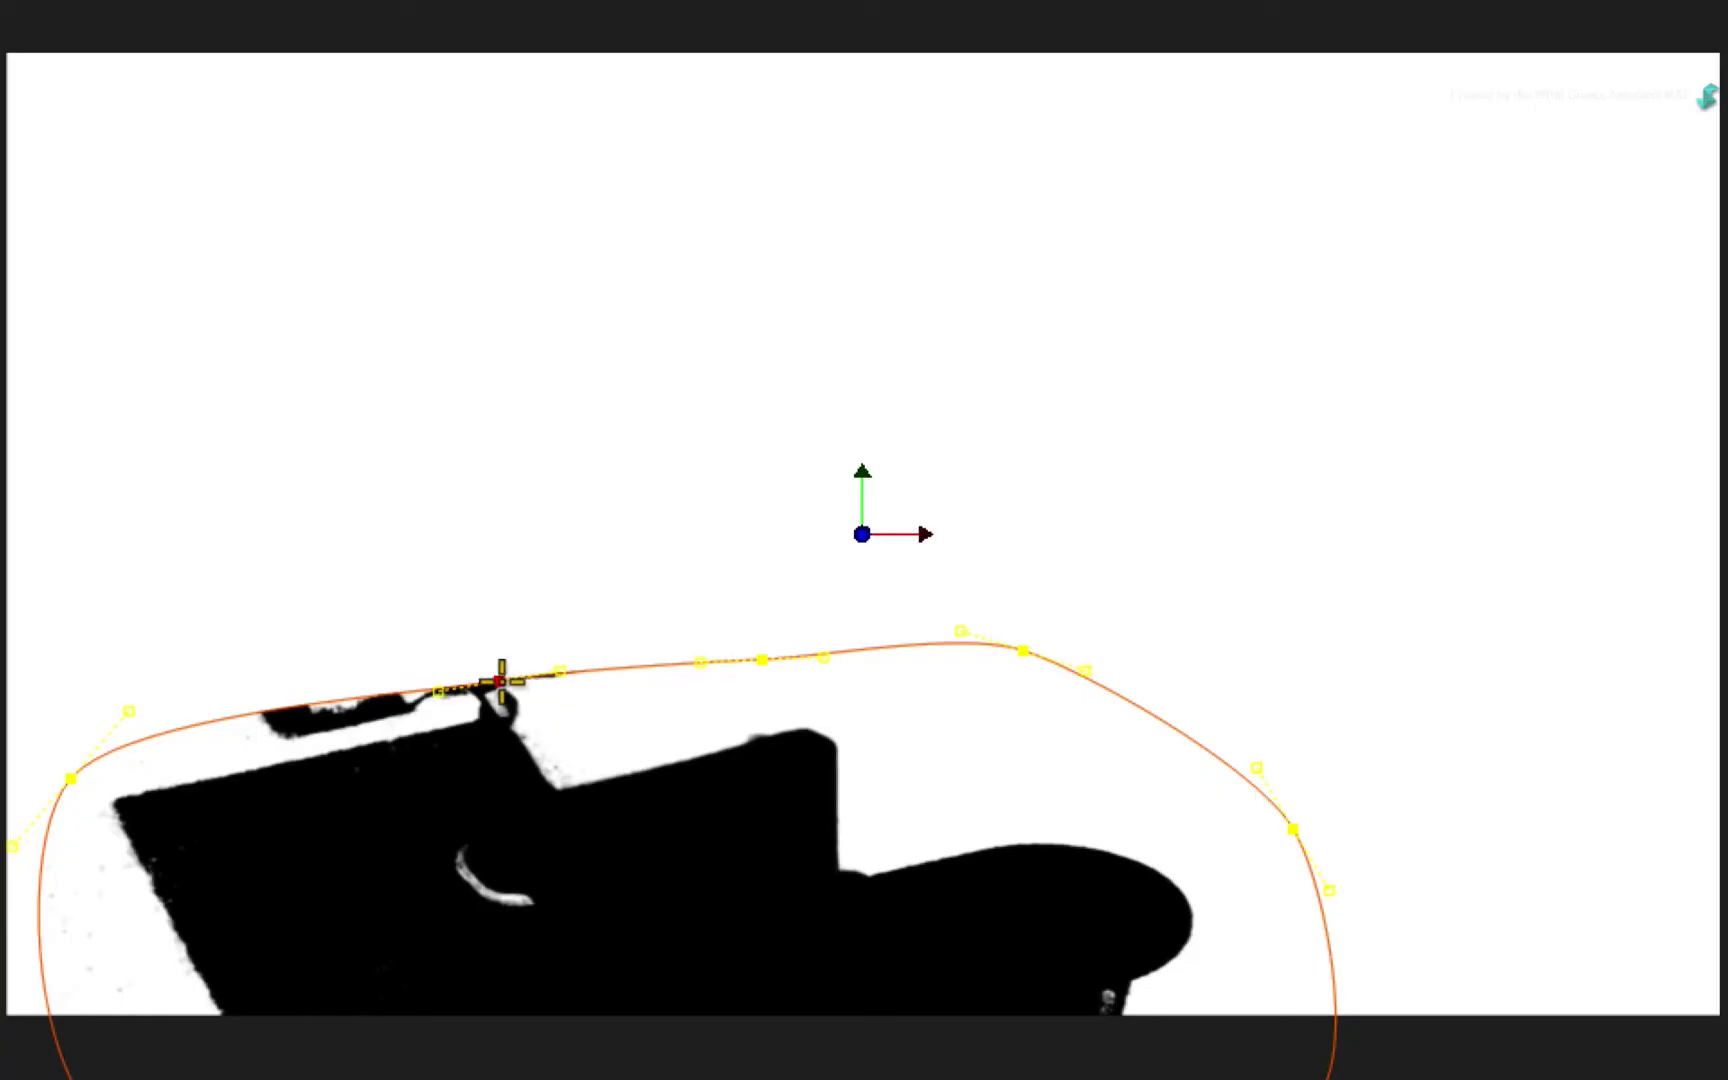
drag(1060, 465, 1058, 475)
drag(82, 775, 62, 832)
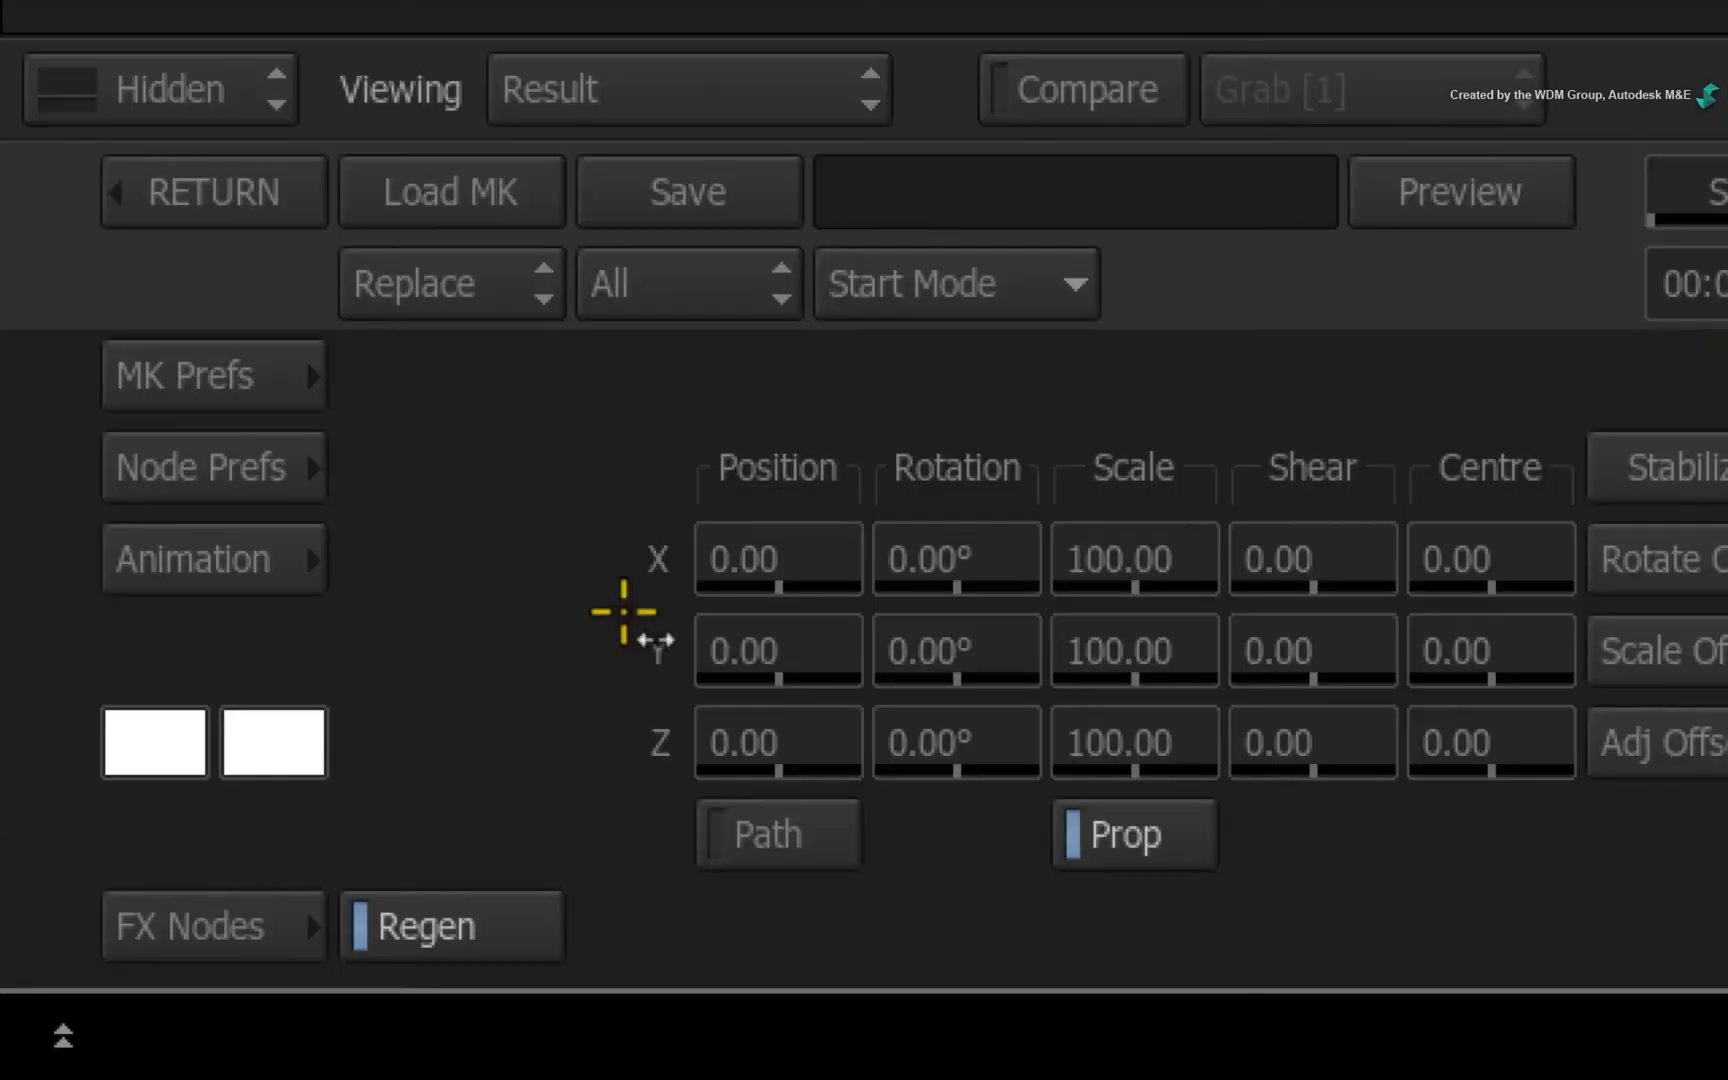
Insert a Negative node on the GMask-to-Result link and tidy the Result node's position
click(195, 926)
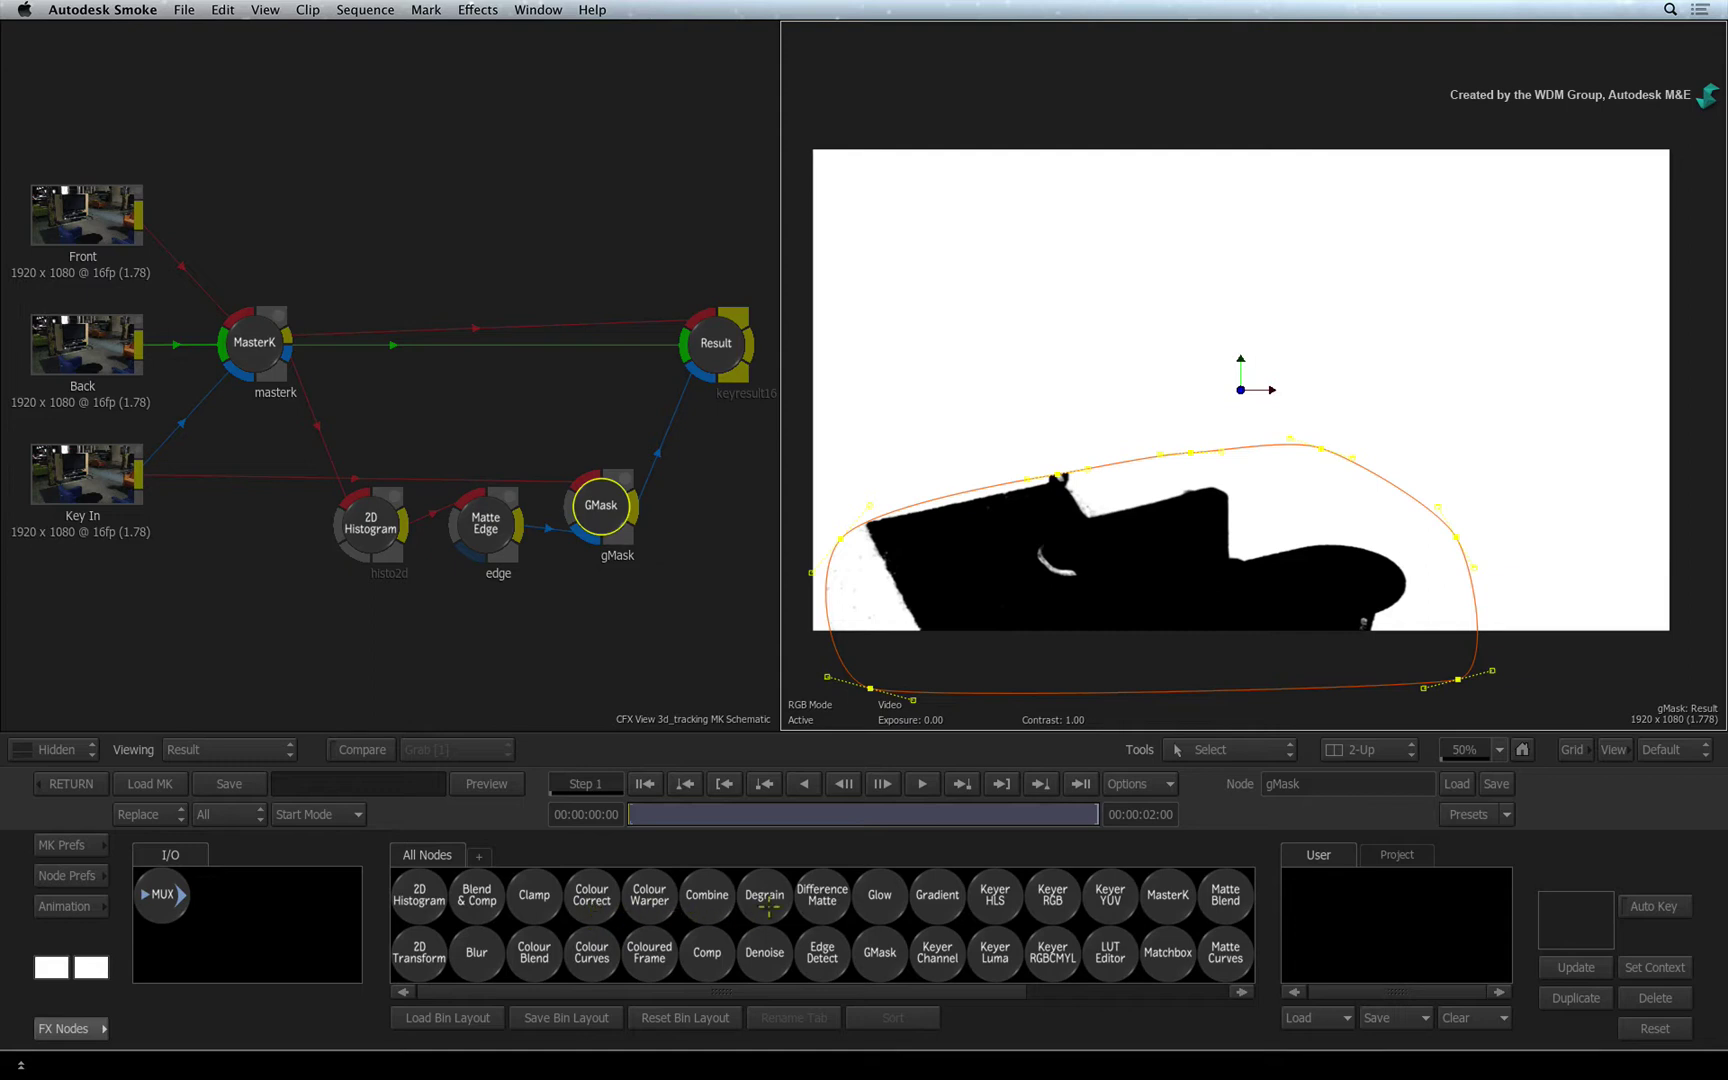
scroll(767, 912, right, 5)
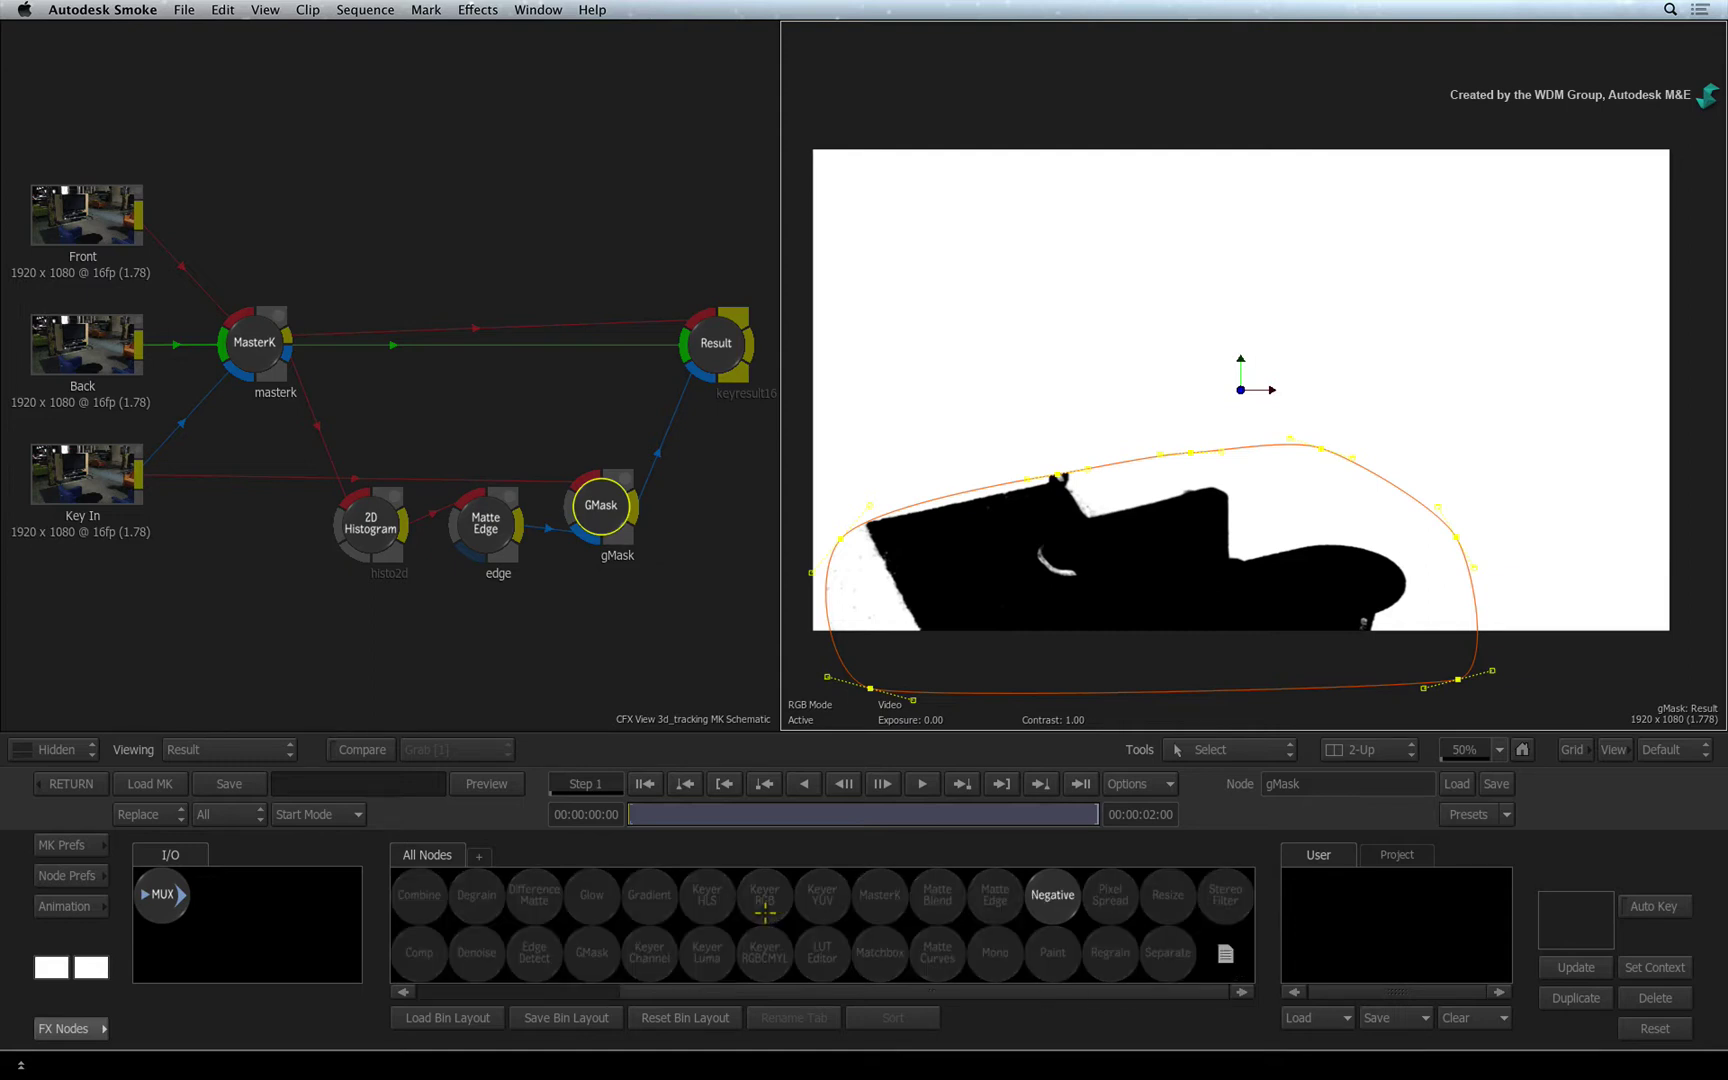
drag(1053, 900, 652, 648)
drag(1390, 1075, 1400, 509)
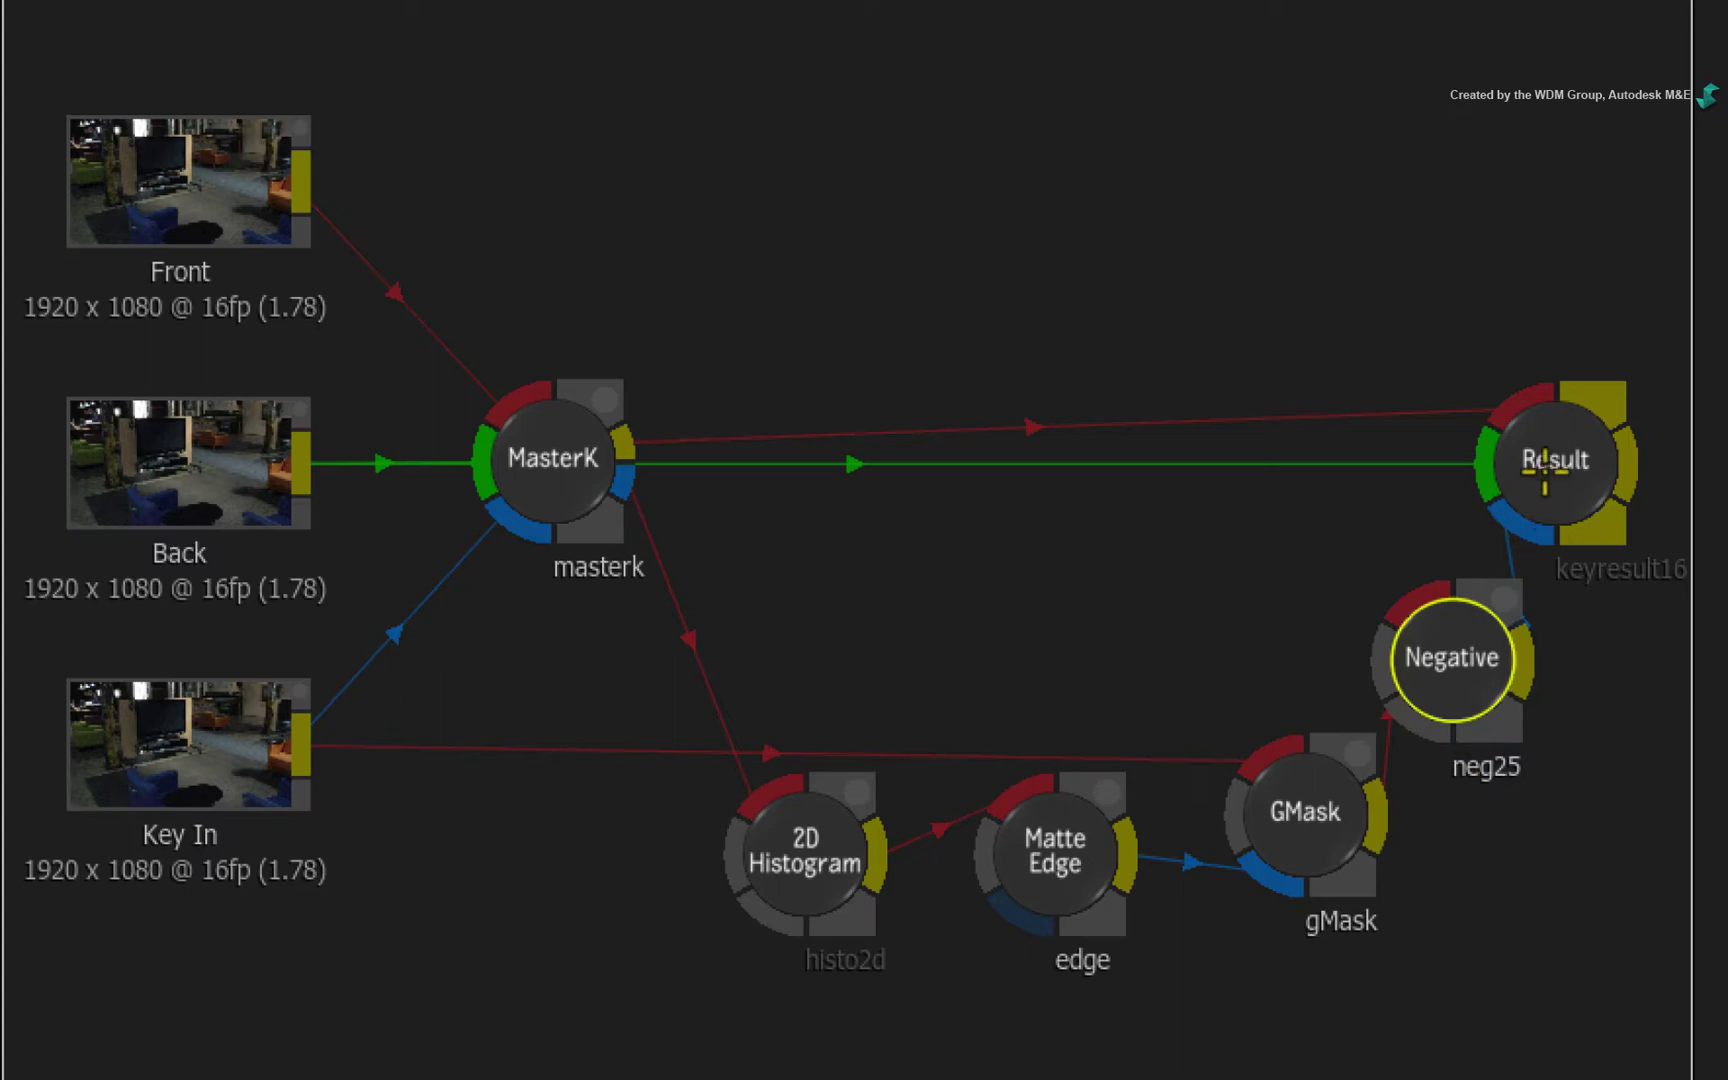
drag(709, 338, 727, 325)
drag(1577, 422, 1578, 446)
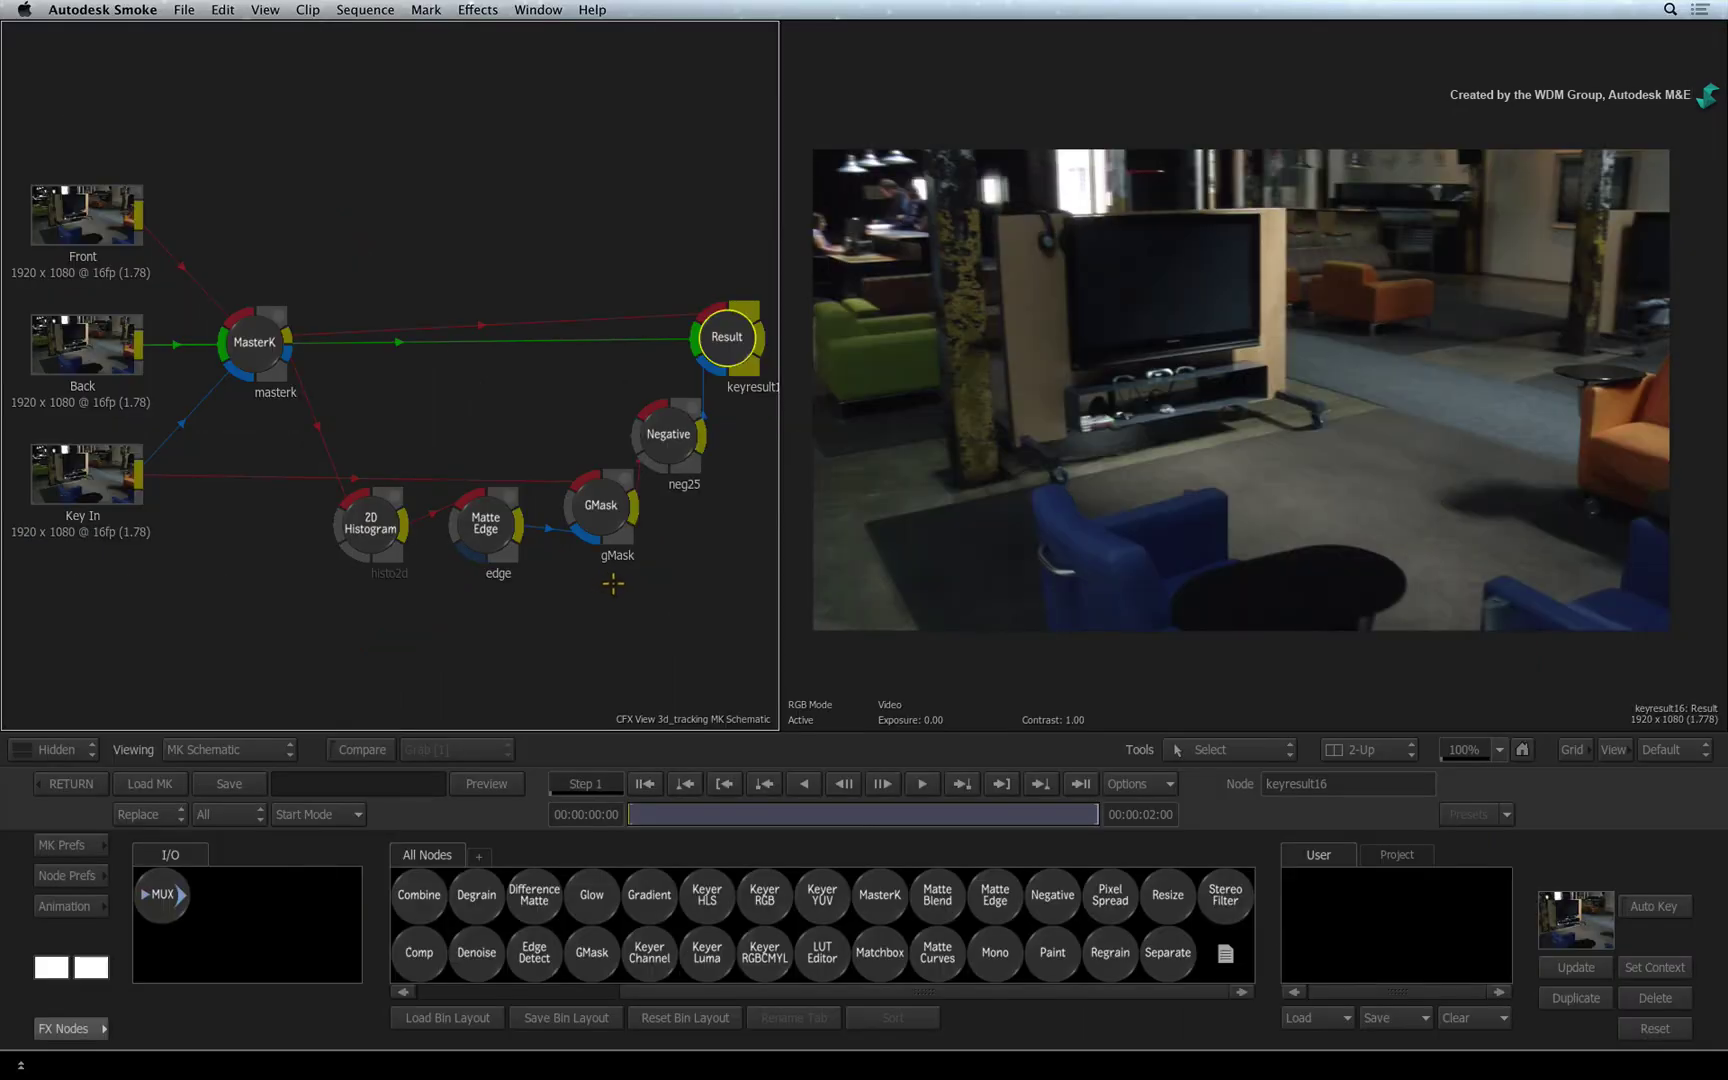
In the main schematic, add Comp node comp26 fed by the 3d_tracking clip and Modular Keyer output
click(86, 781)
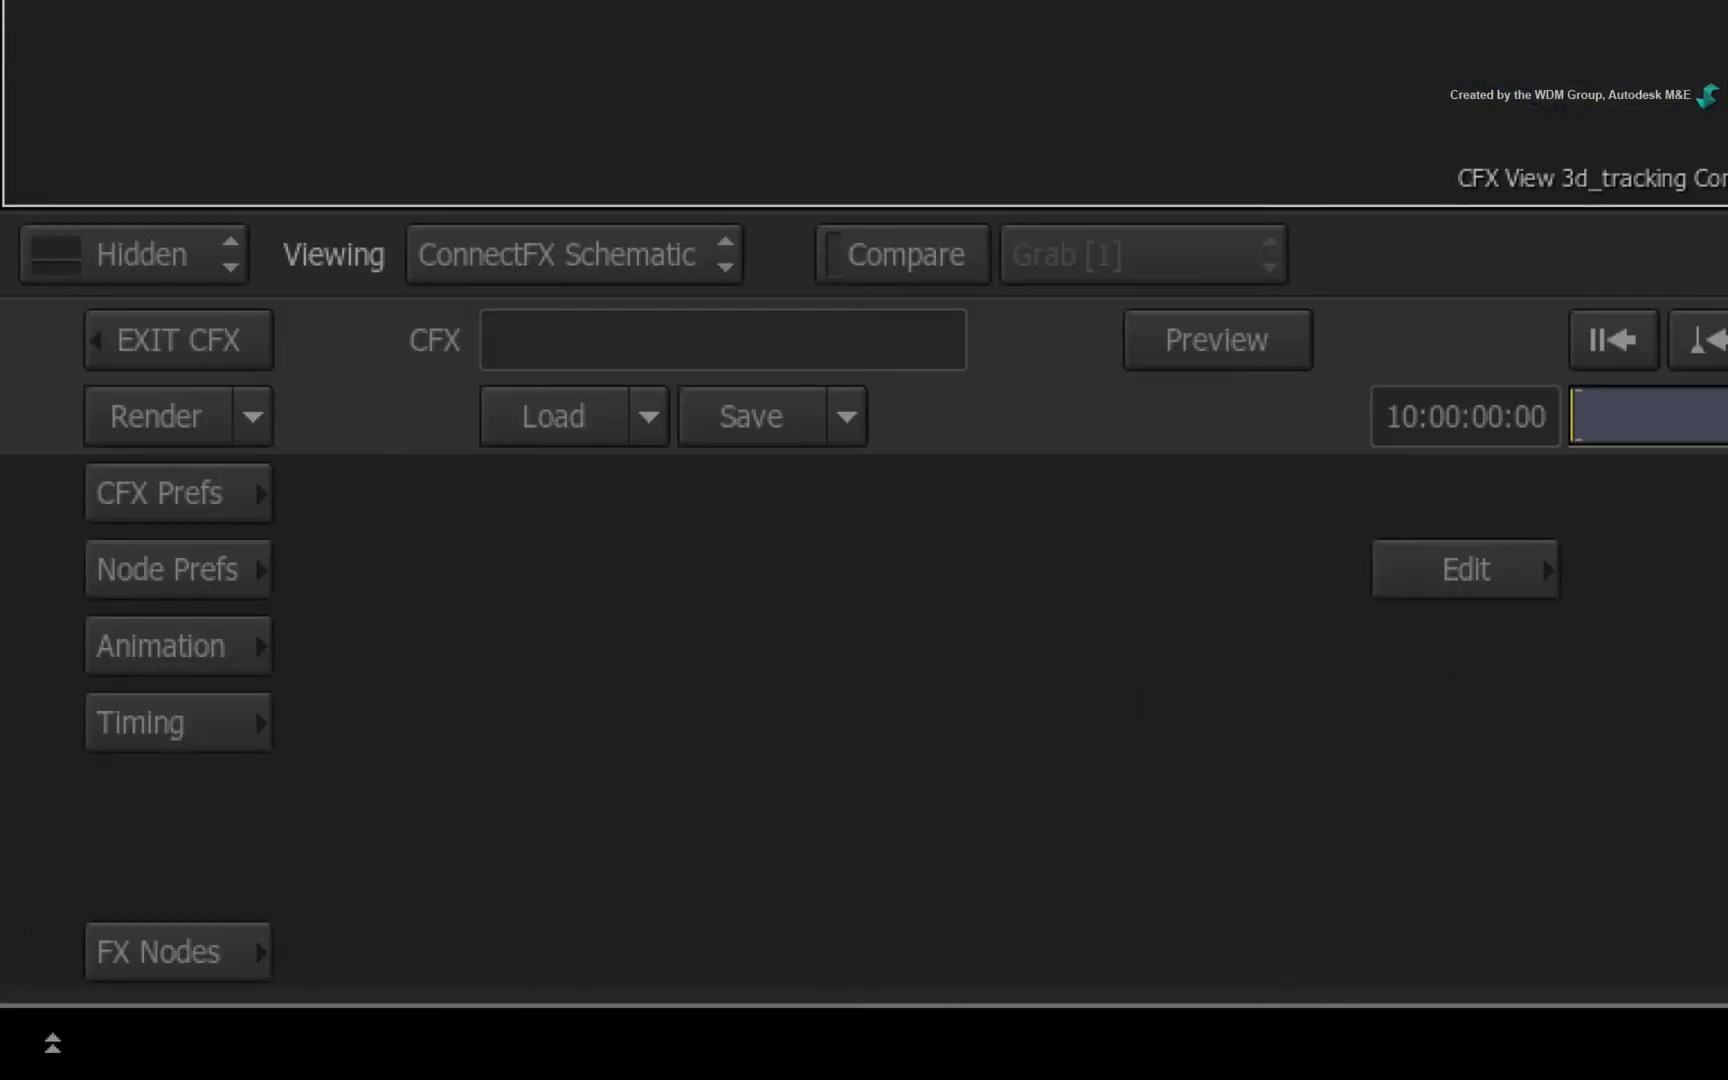
click(170, 940)
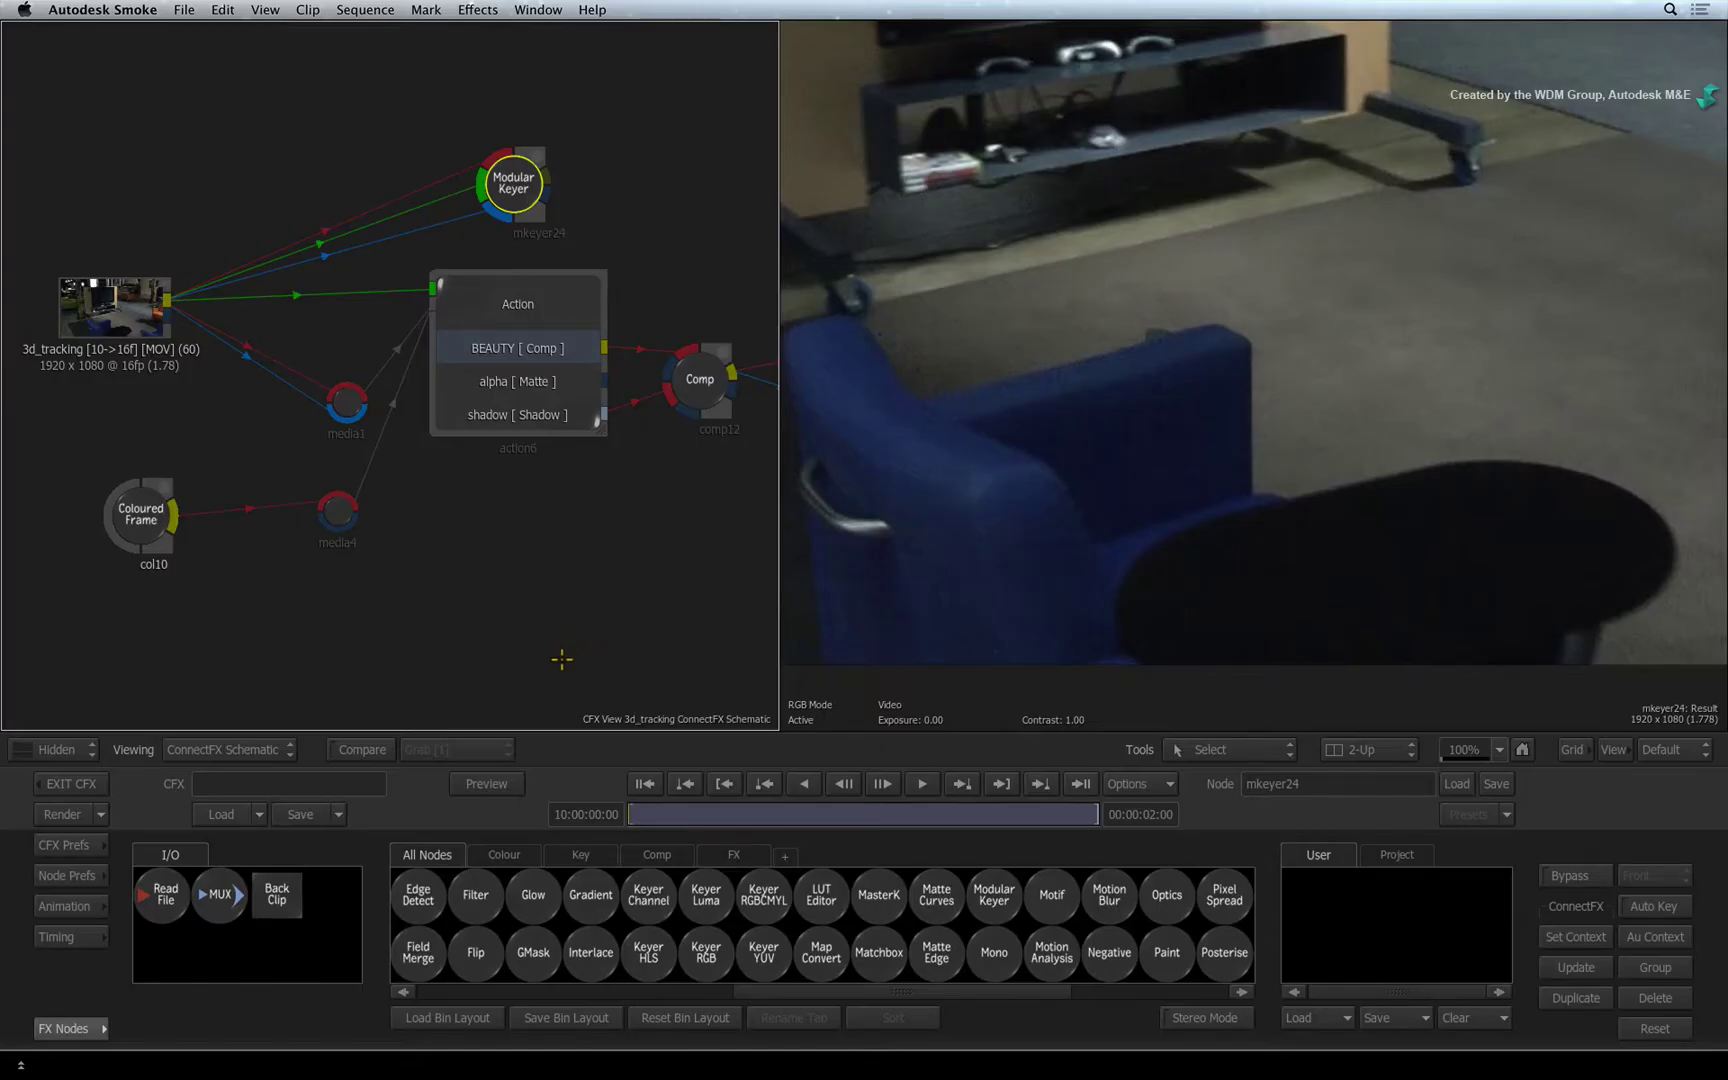
key(c)
drag(886, 955, 645, 200)
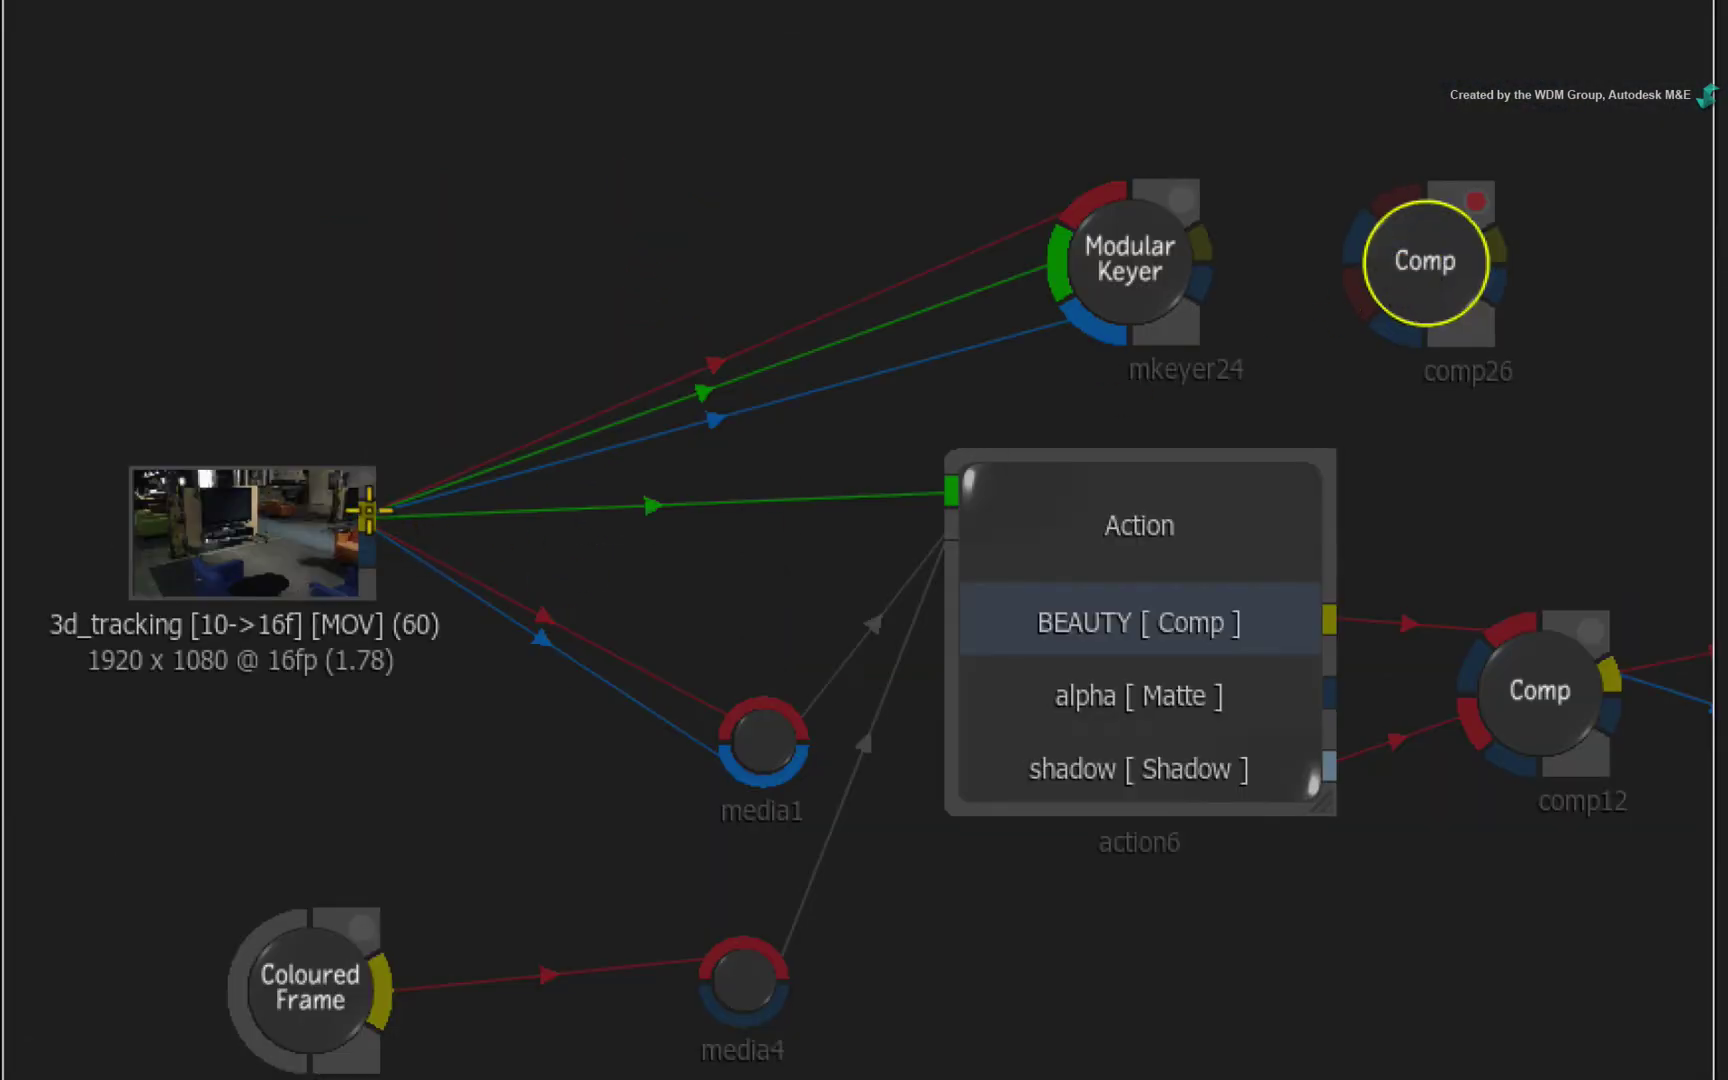
drag(367, 512, 1496, 413)
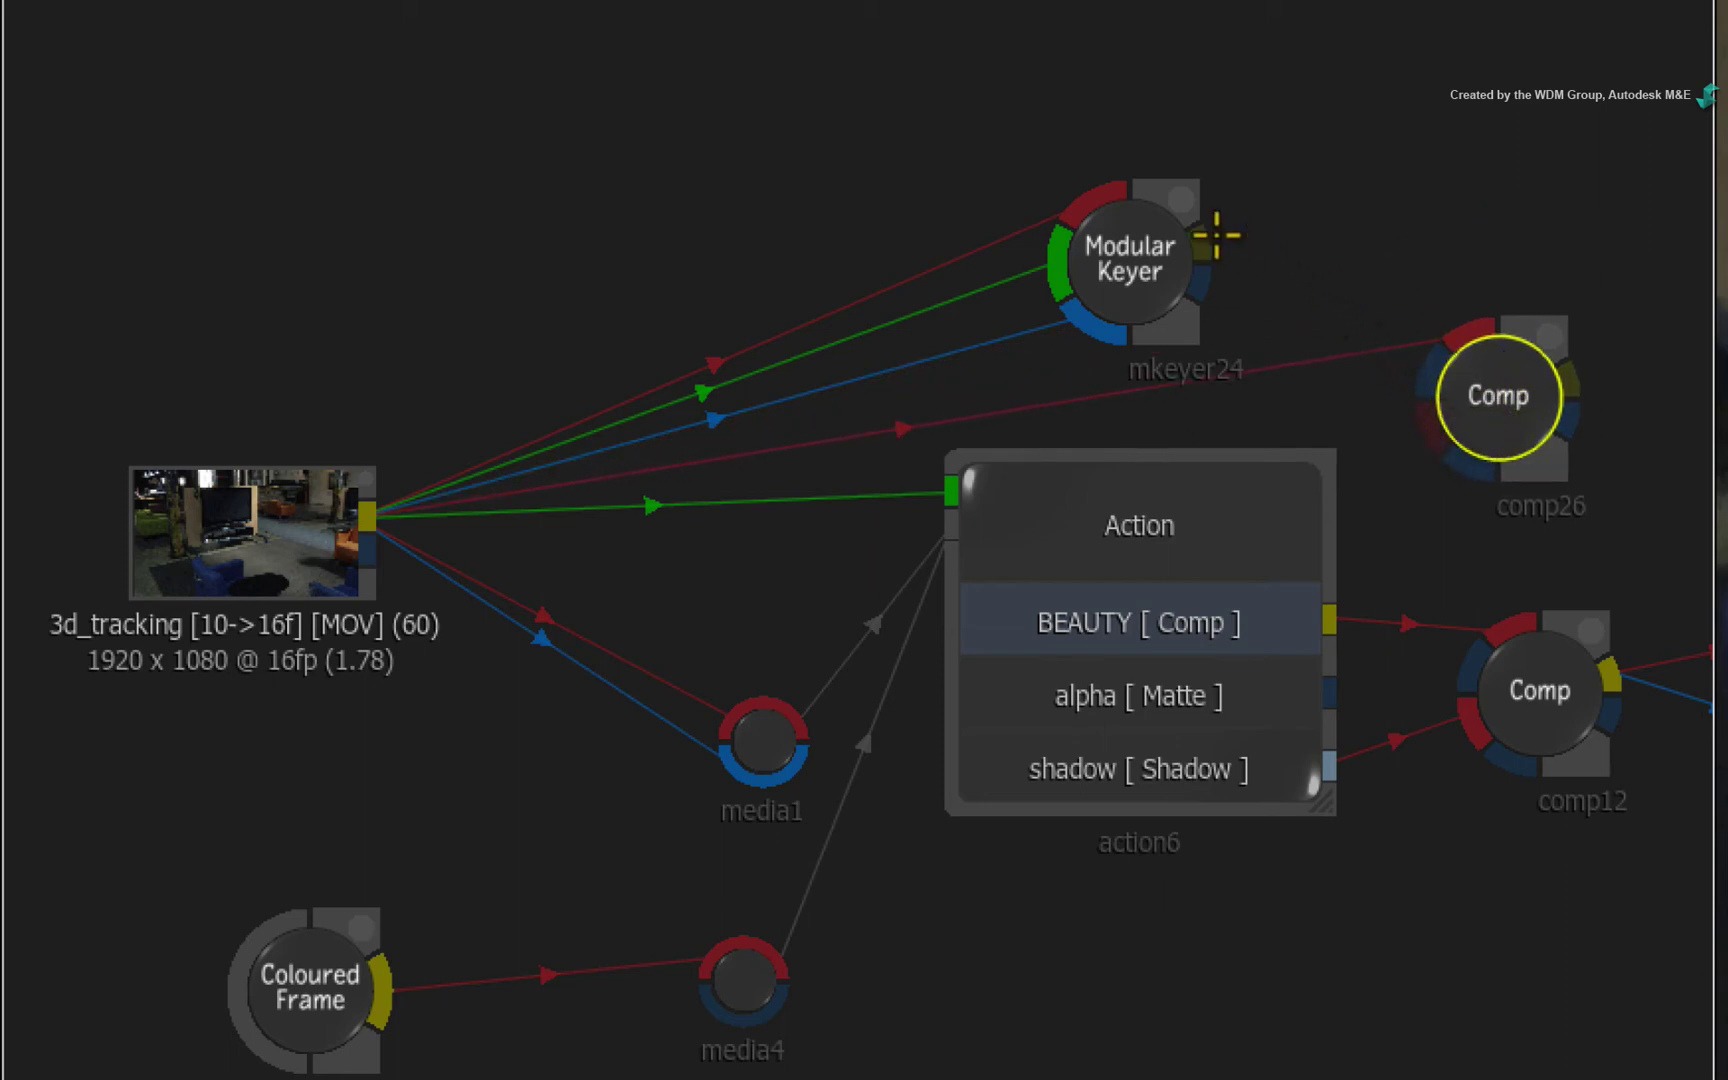
drag(1204, 277, 1437, 375)
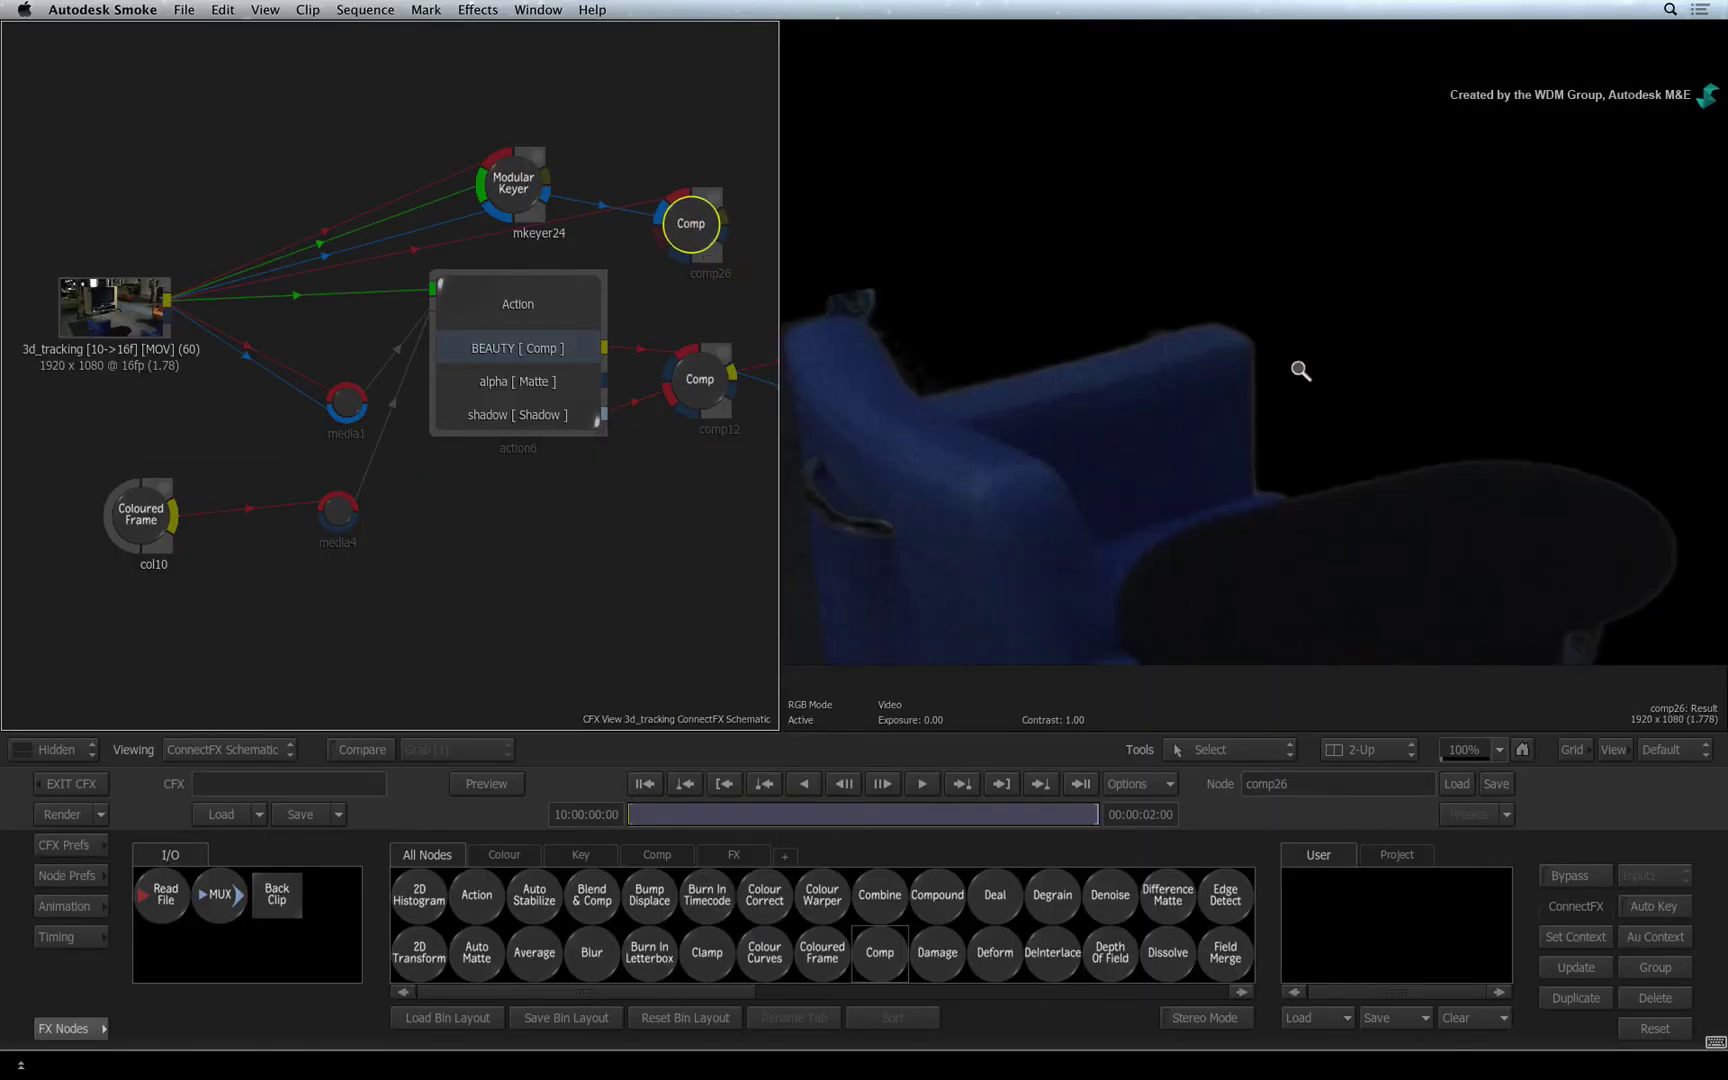
Place comp26 to the right of regrain14 and wire regrain14's output into comp26
drag(1299, 371, 1147, 393)
drag(1196, 330, 1174, 432)
drag(1194, 426, 1216, 417)
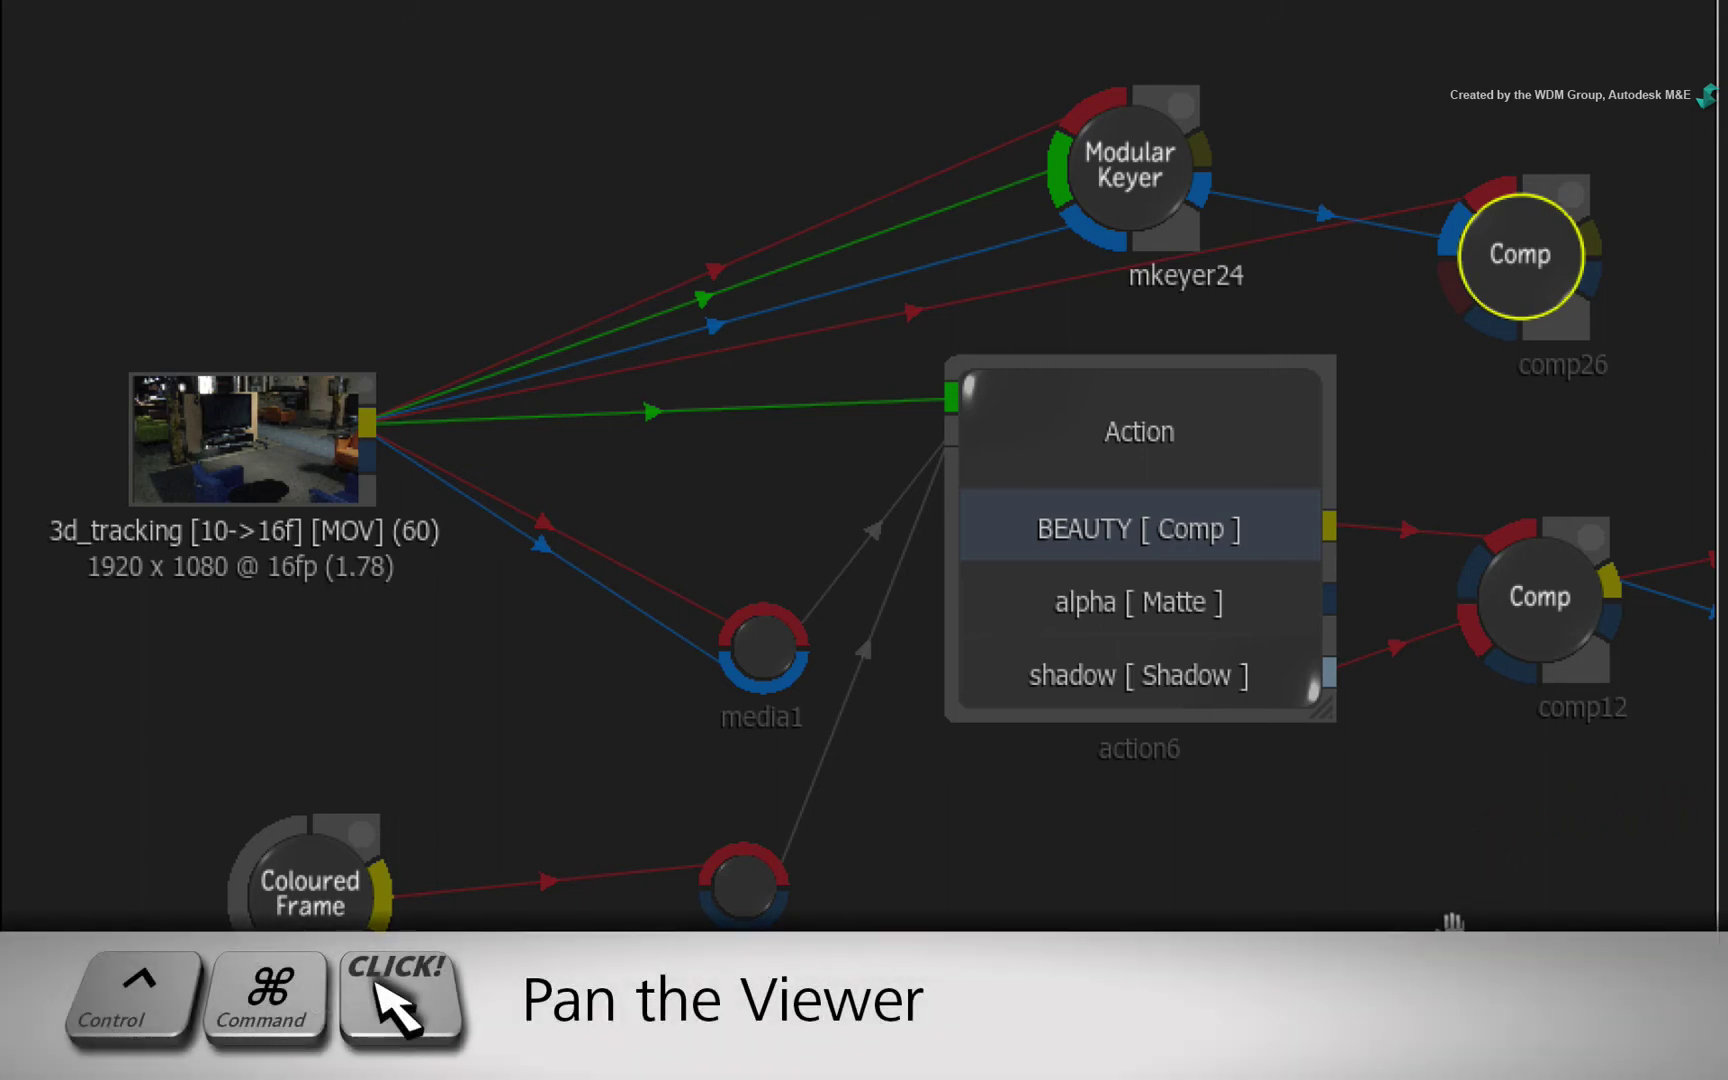
drag(1452, 925, 617, 999)
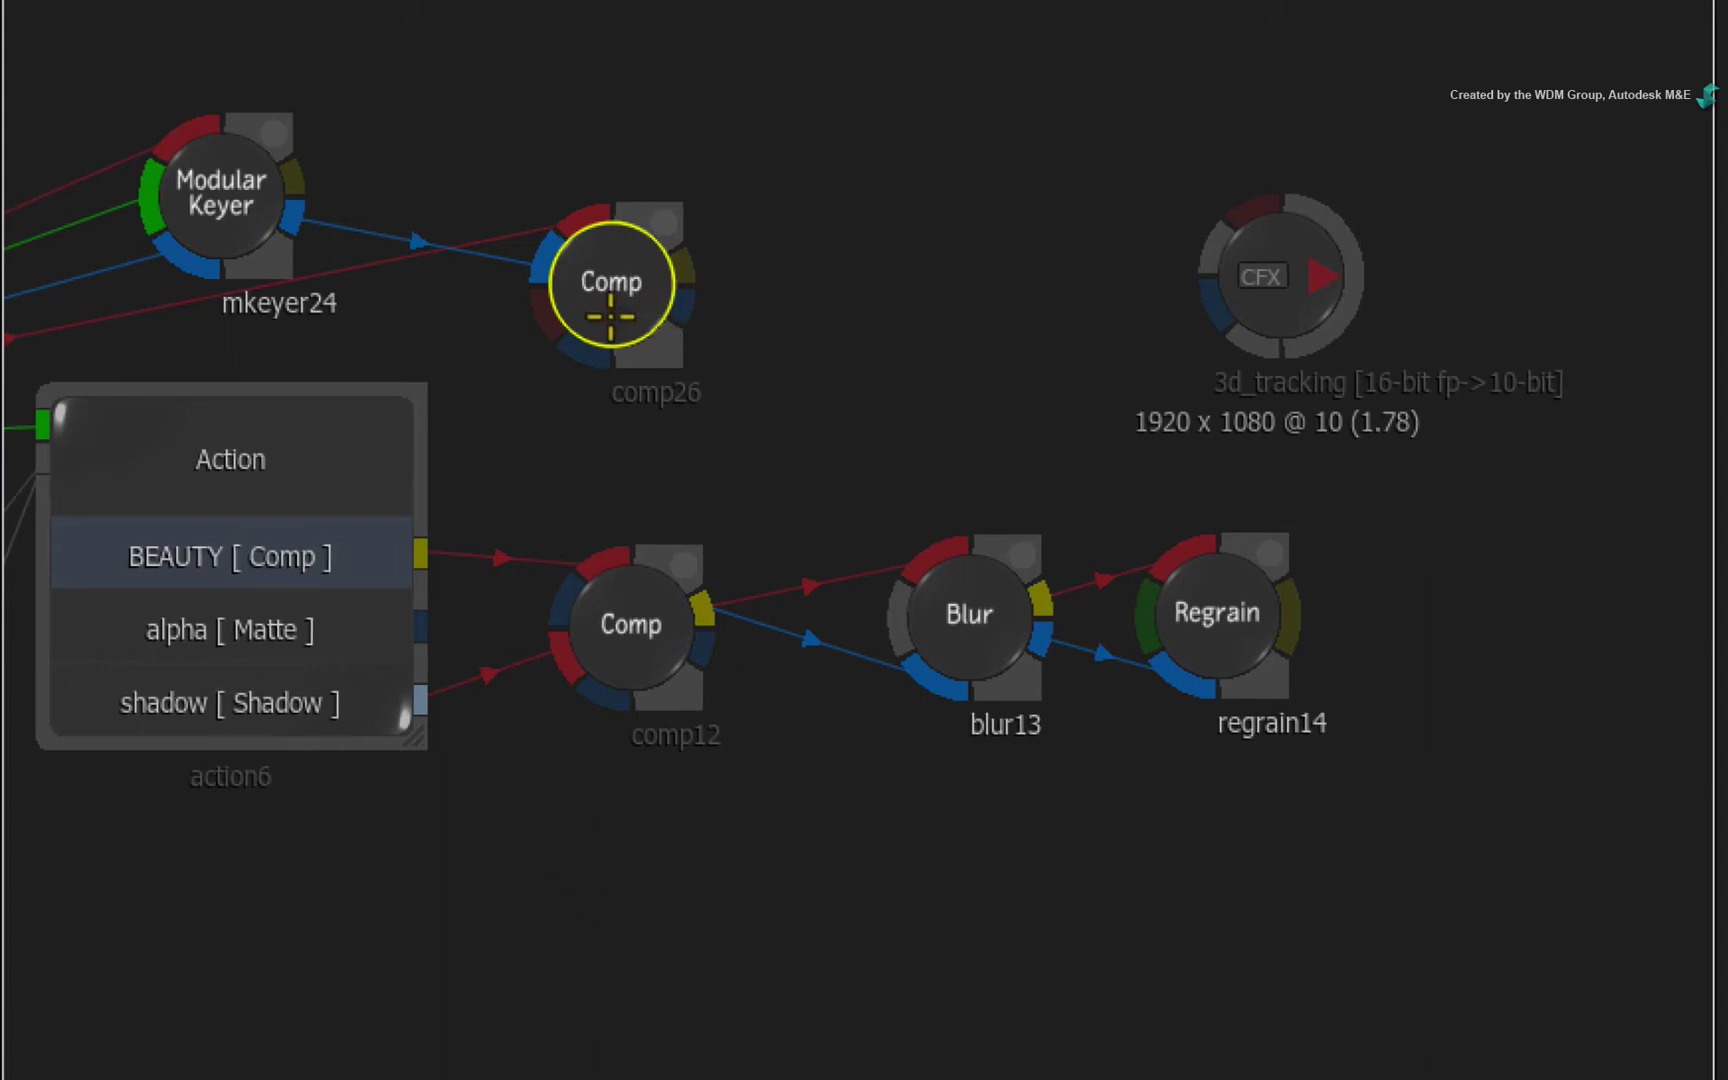
drag(599, 308, 1485, 526)
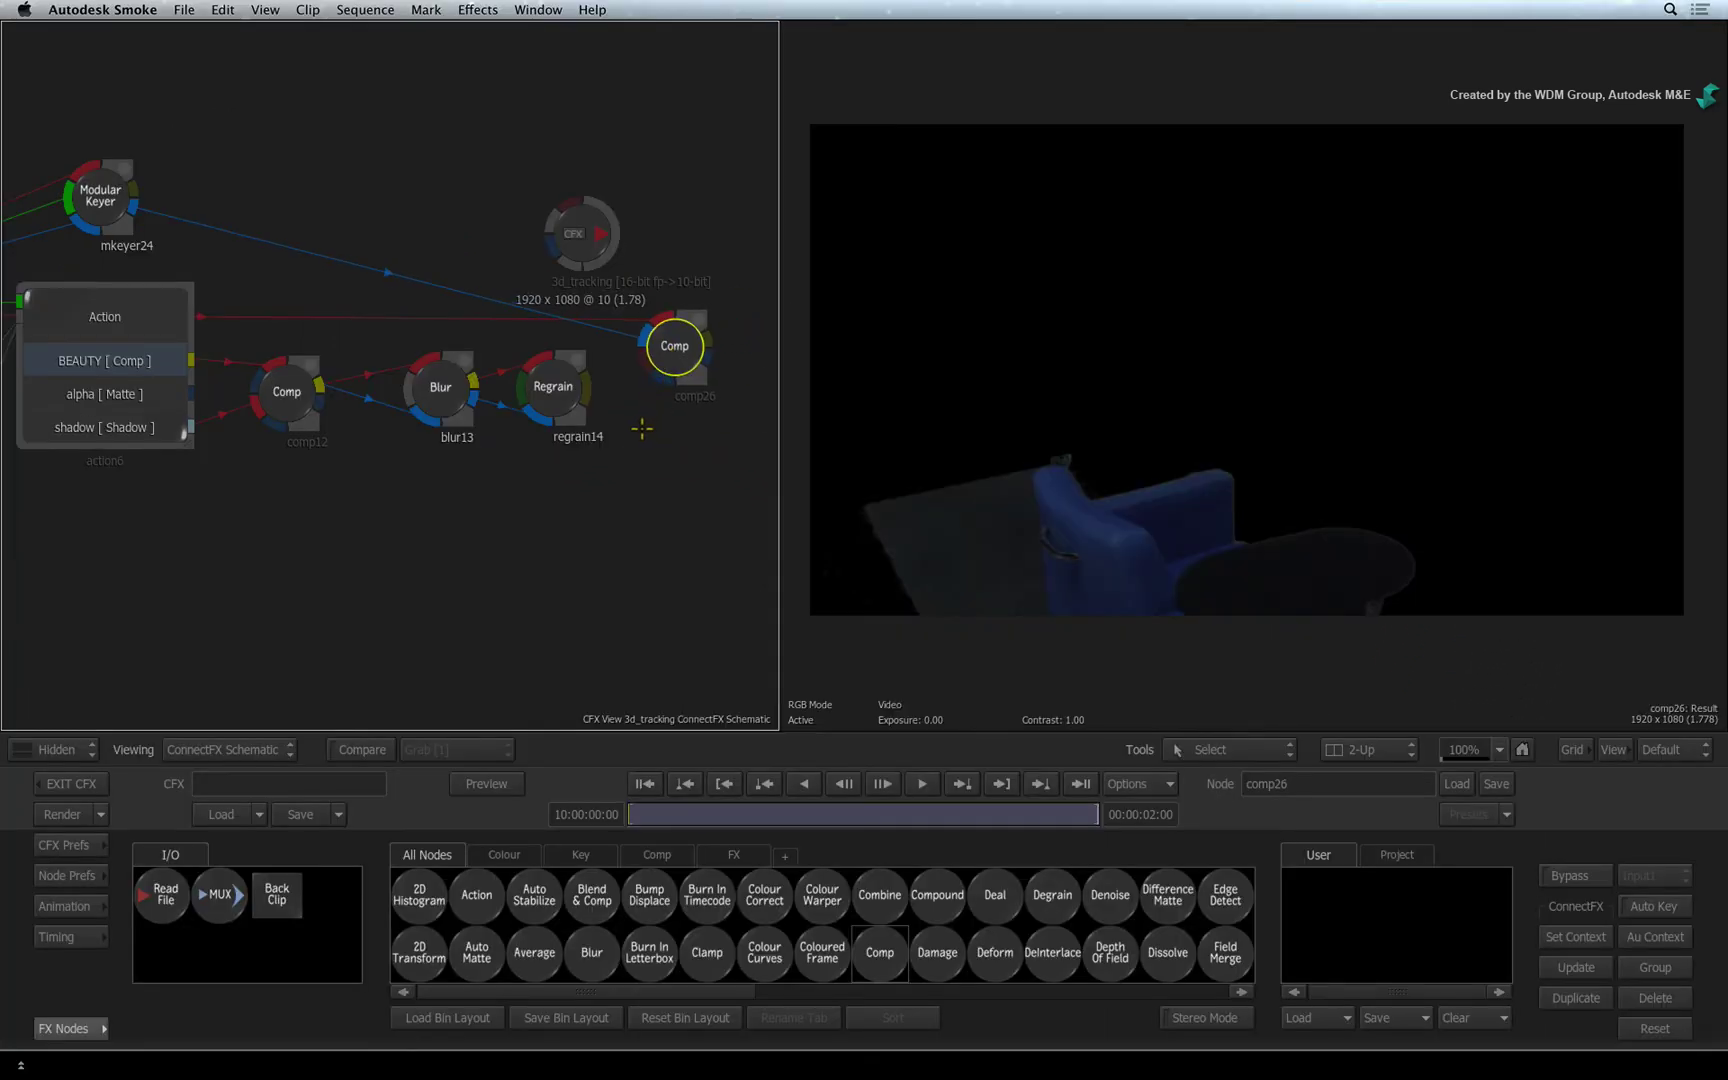
click(563, 396)
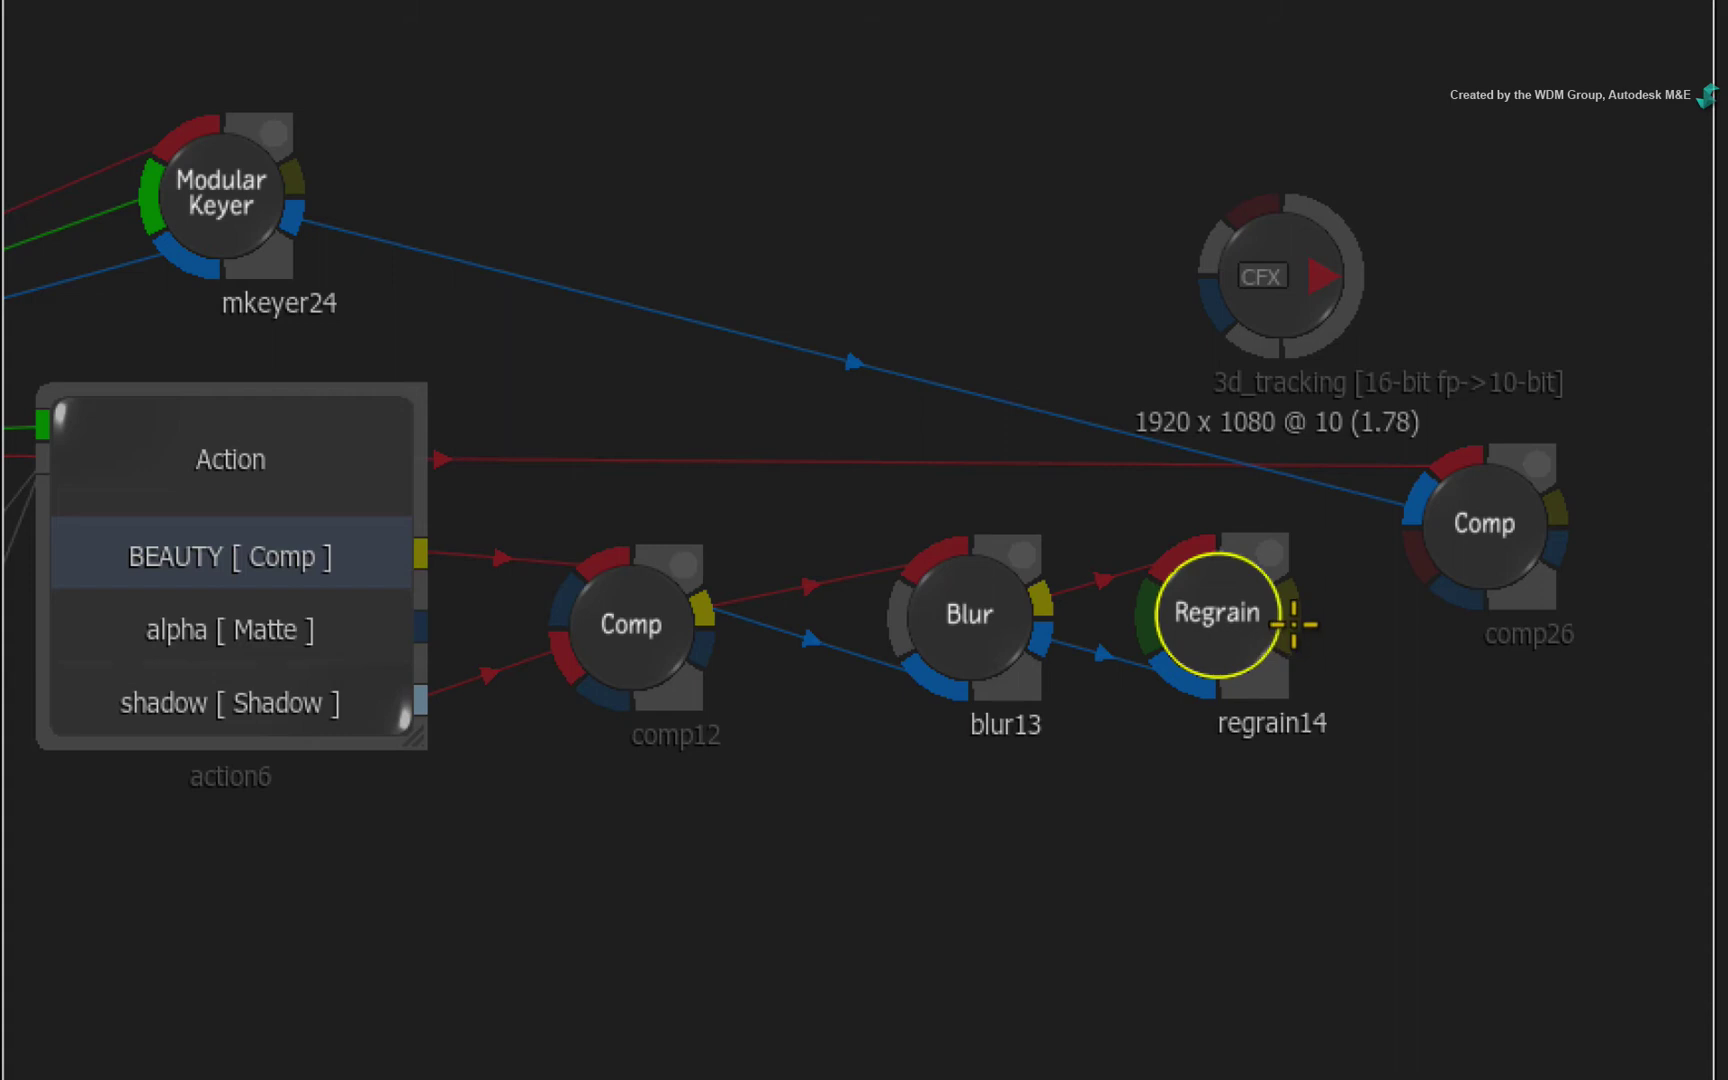
drag(1293, 625, 1414, 549)
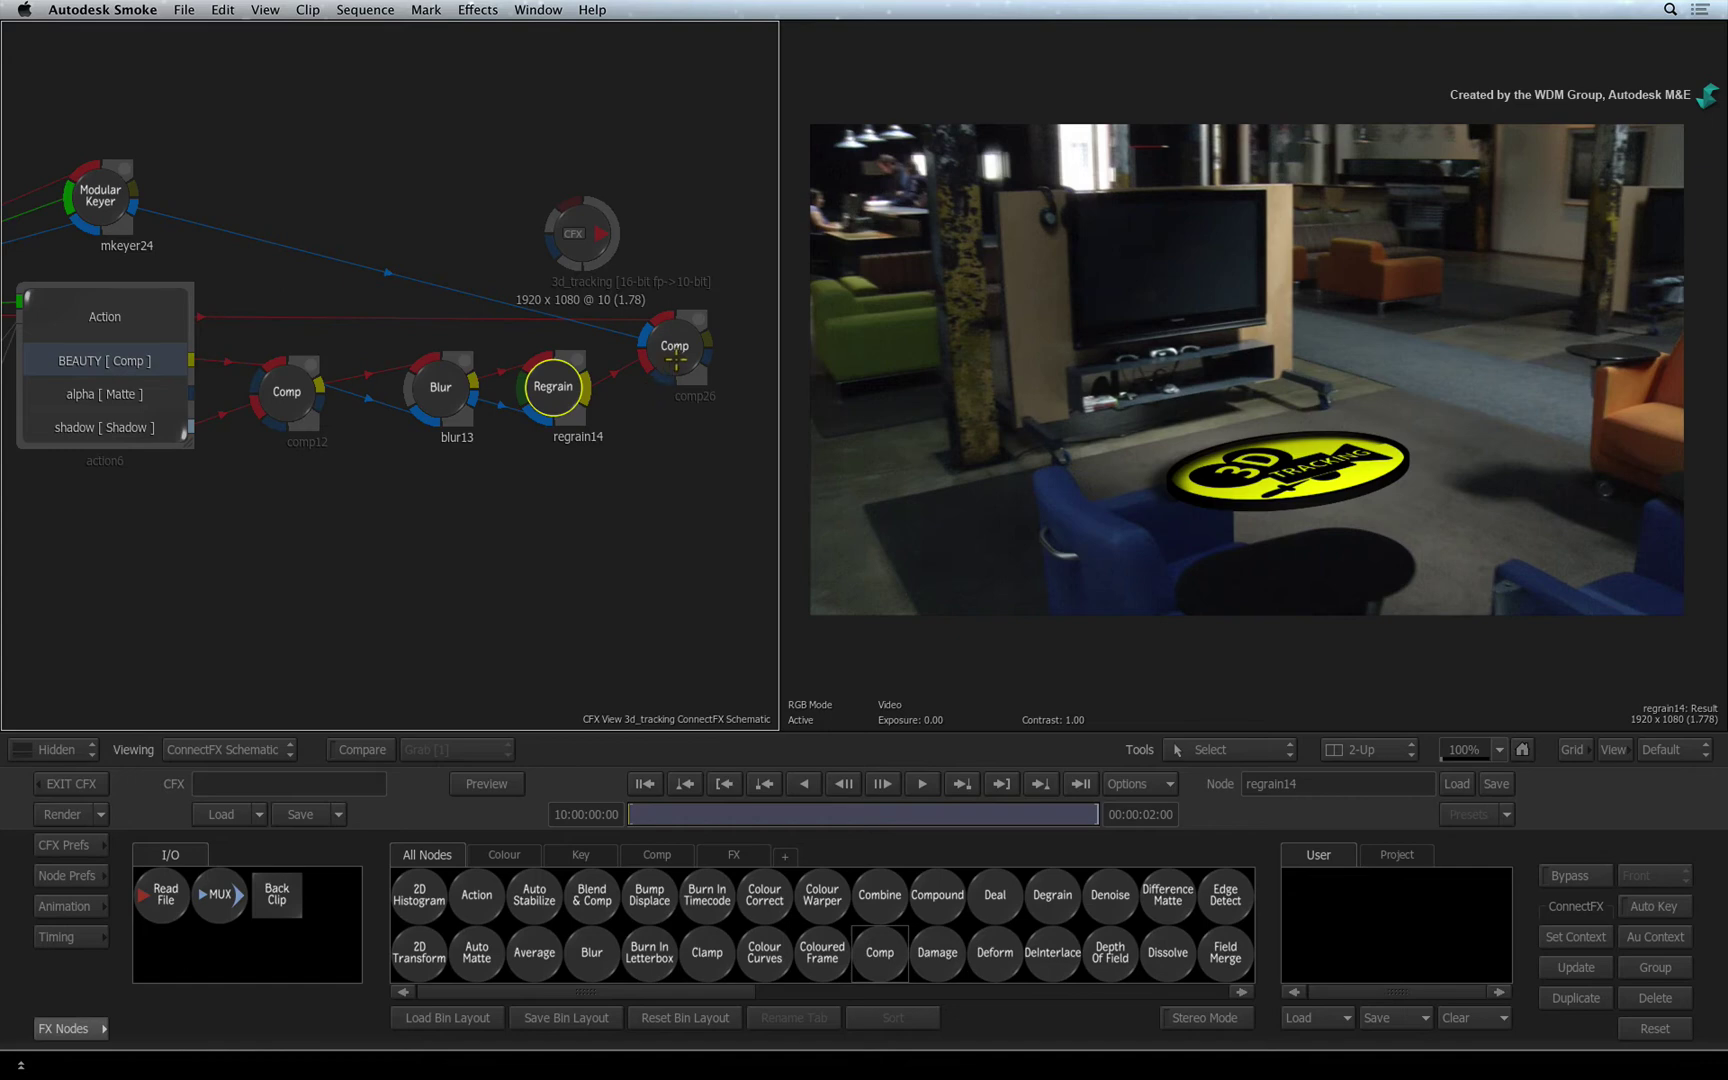
Compare comp26's composite against regrain14's output, then feed comp26 into the 3d_tracking output
click(676, 356)
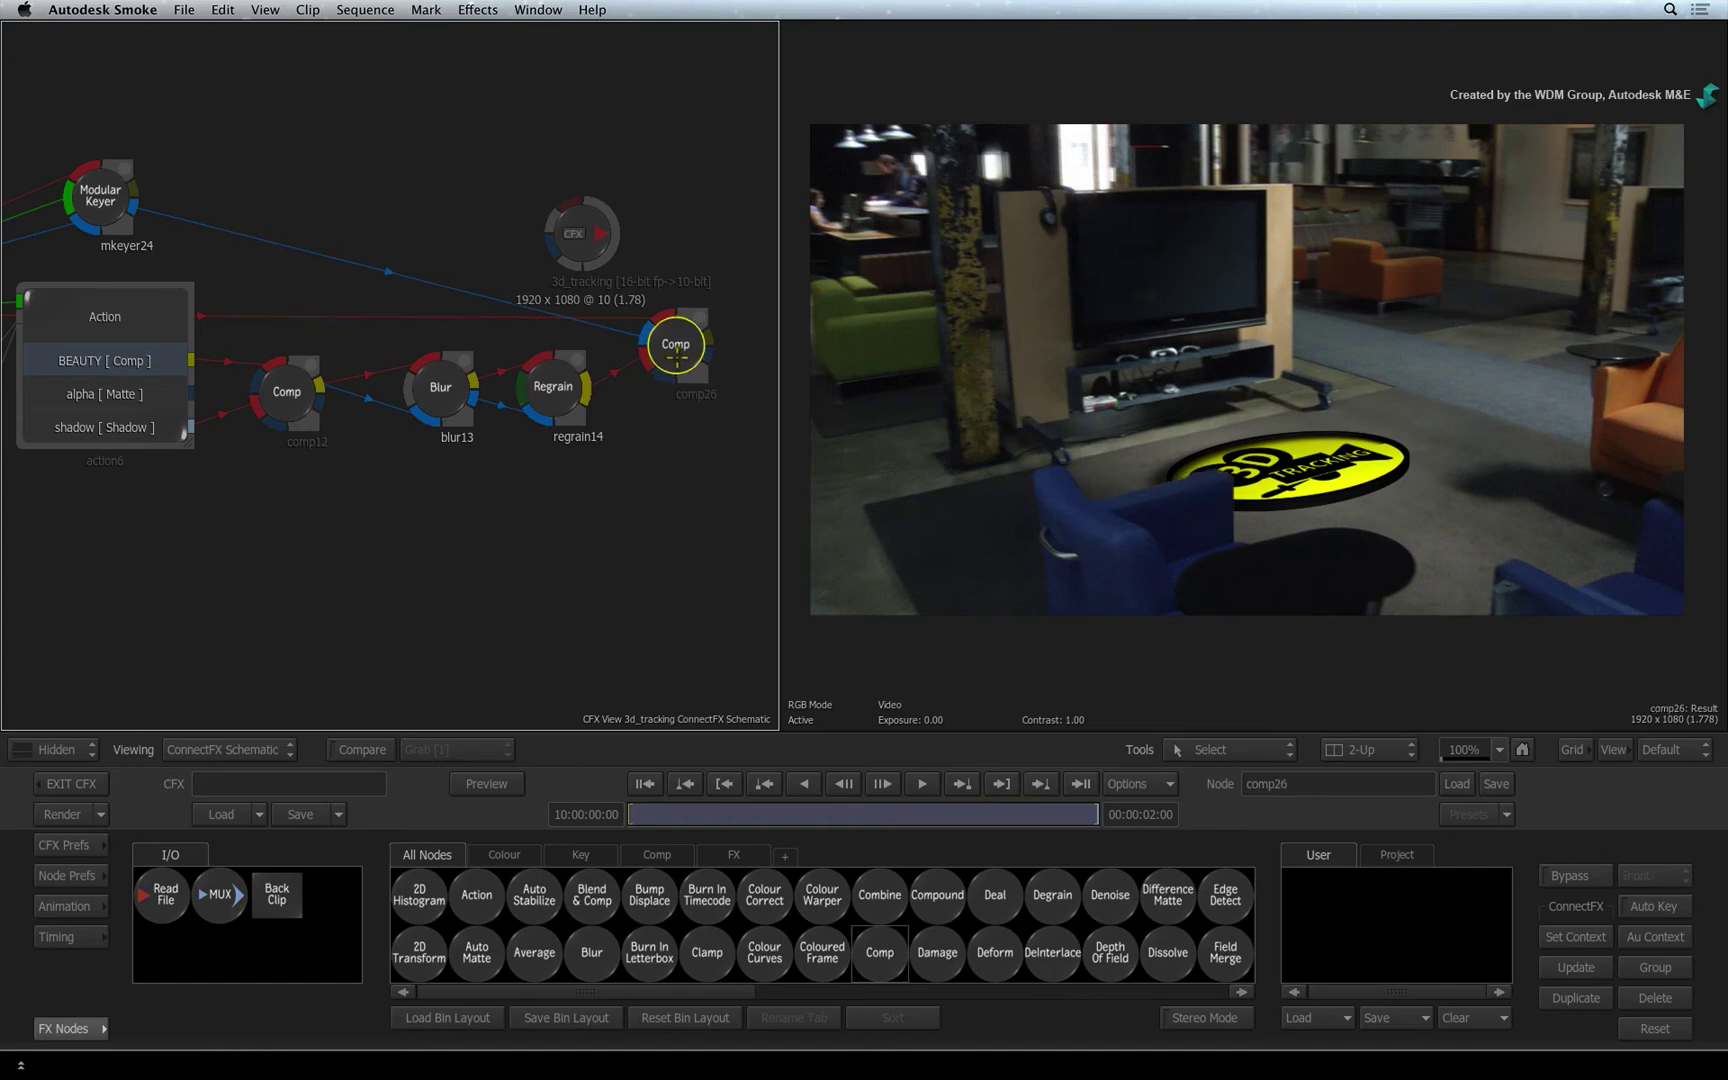
click(565, 383)
click(679, 358)
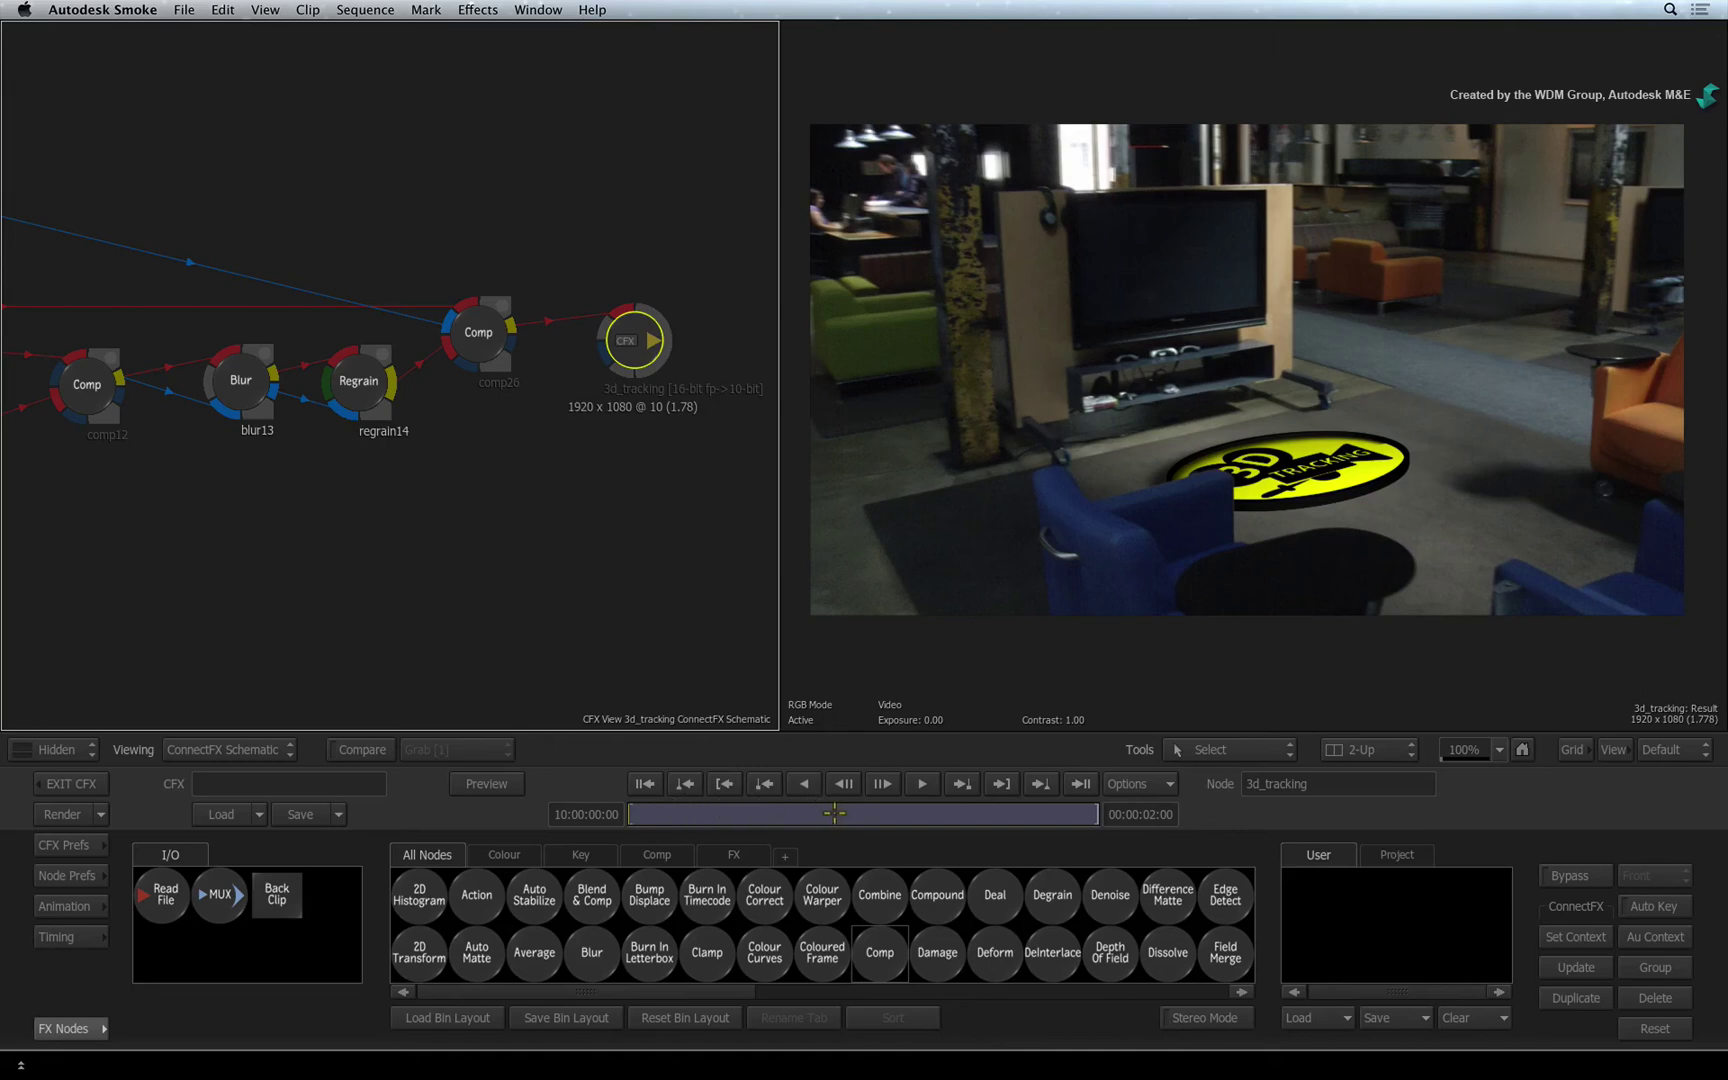
Check a later frame, exit ConnectFX, and render all 60 frames of the 3d_tracking segment
click(834, 814)
click(63, 783)
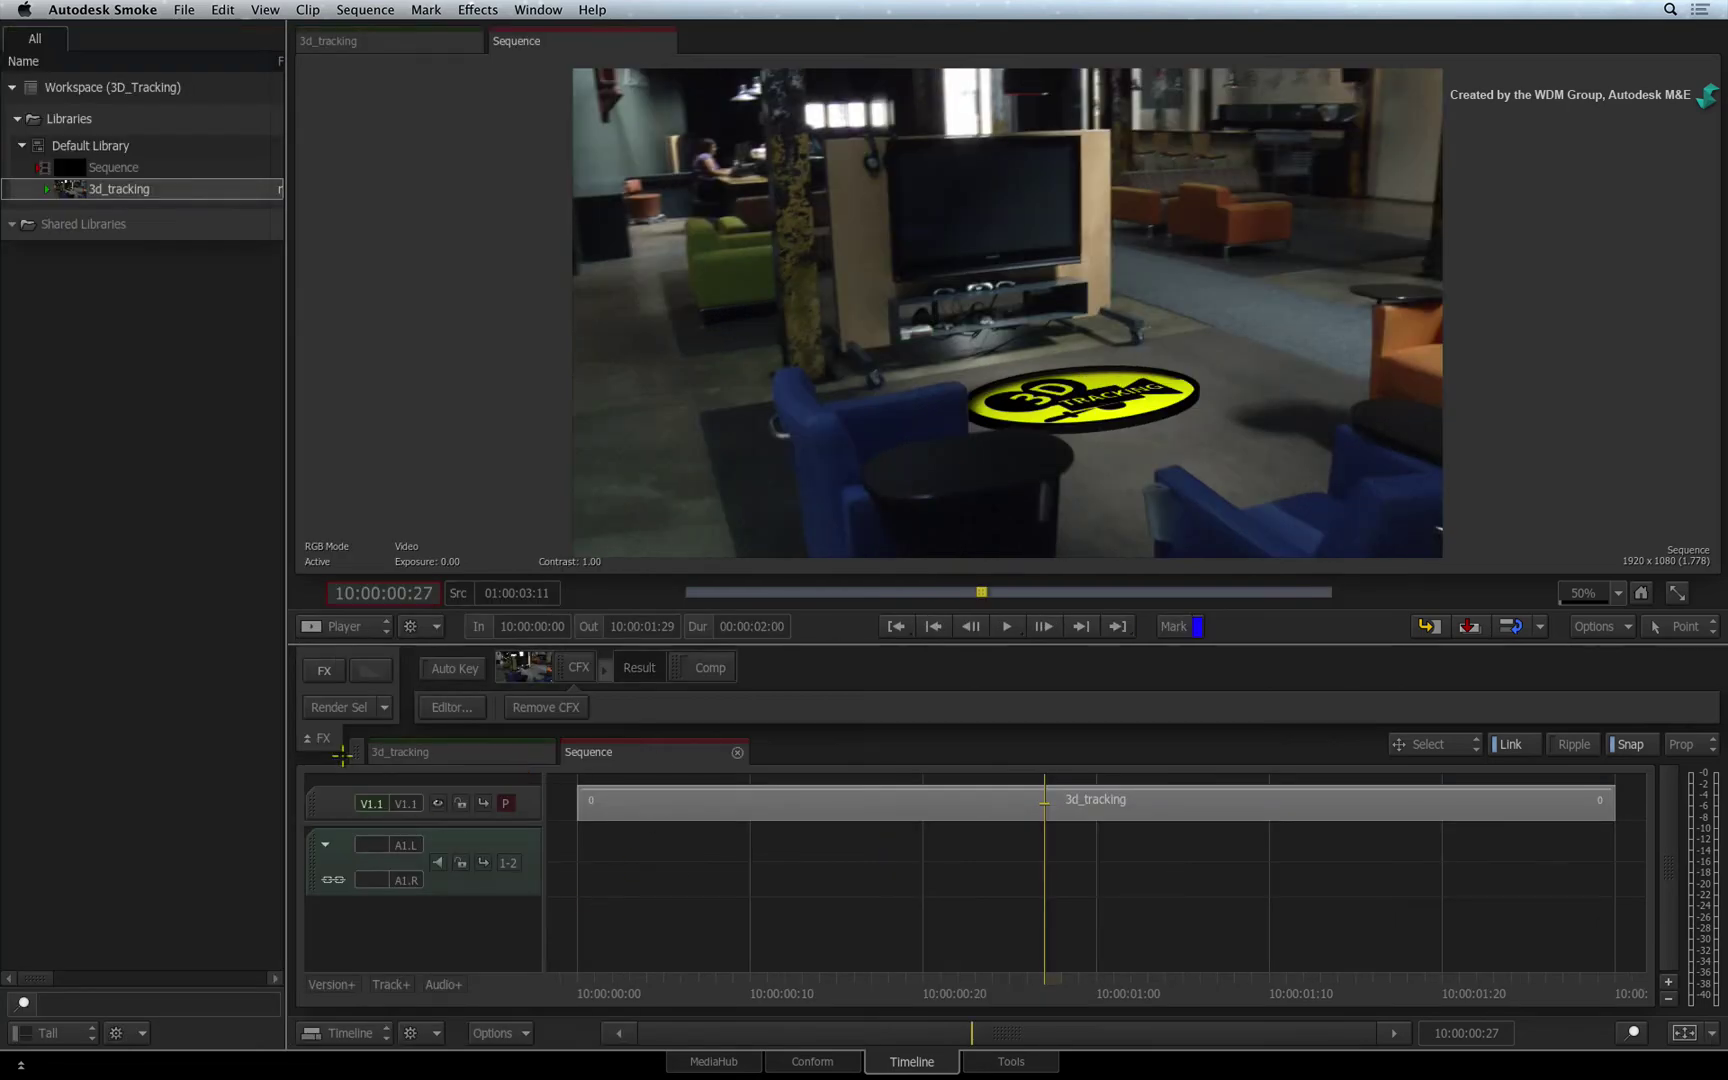
click(333, 707)
click(333, 707)
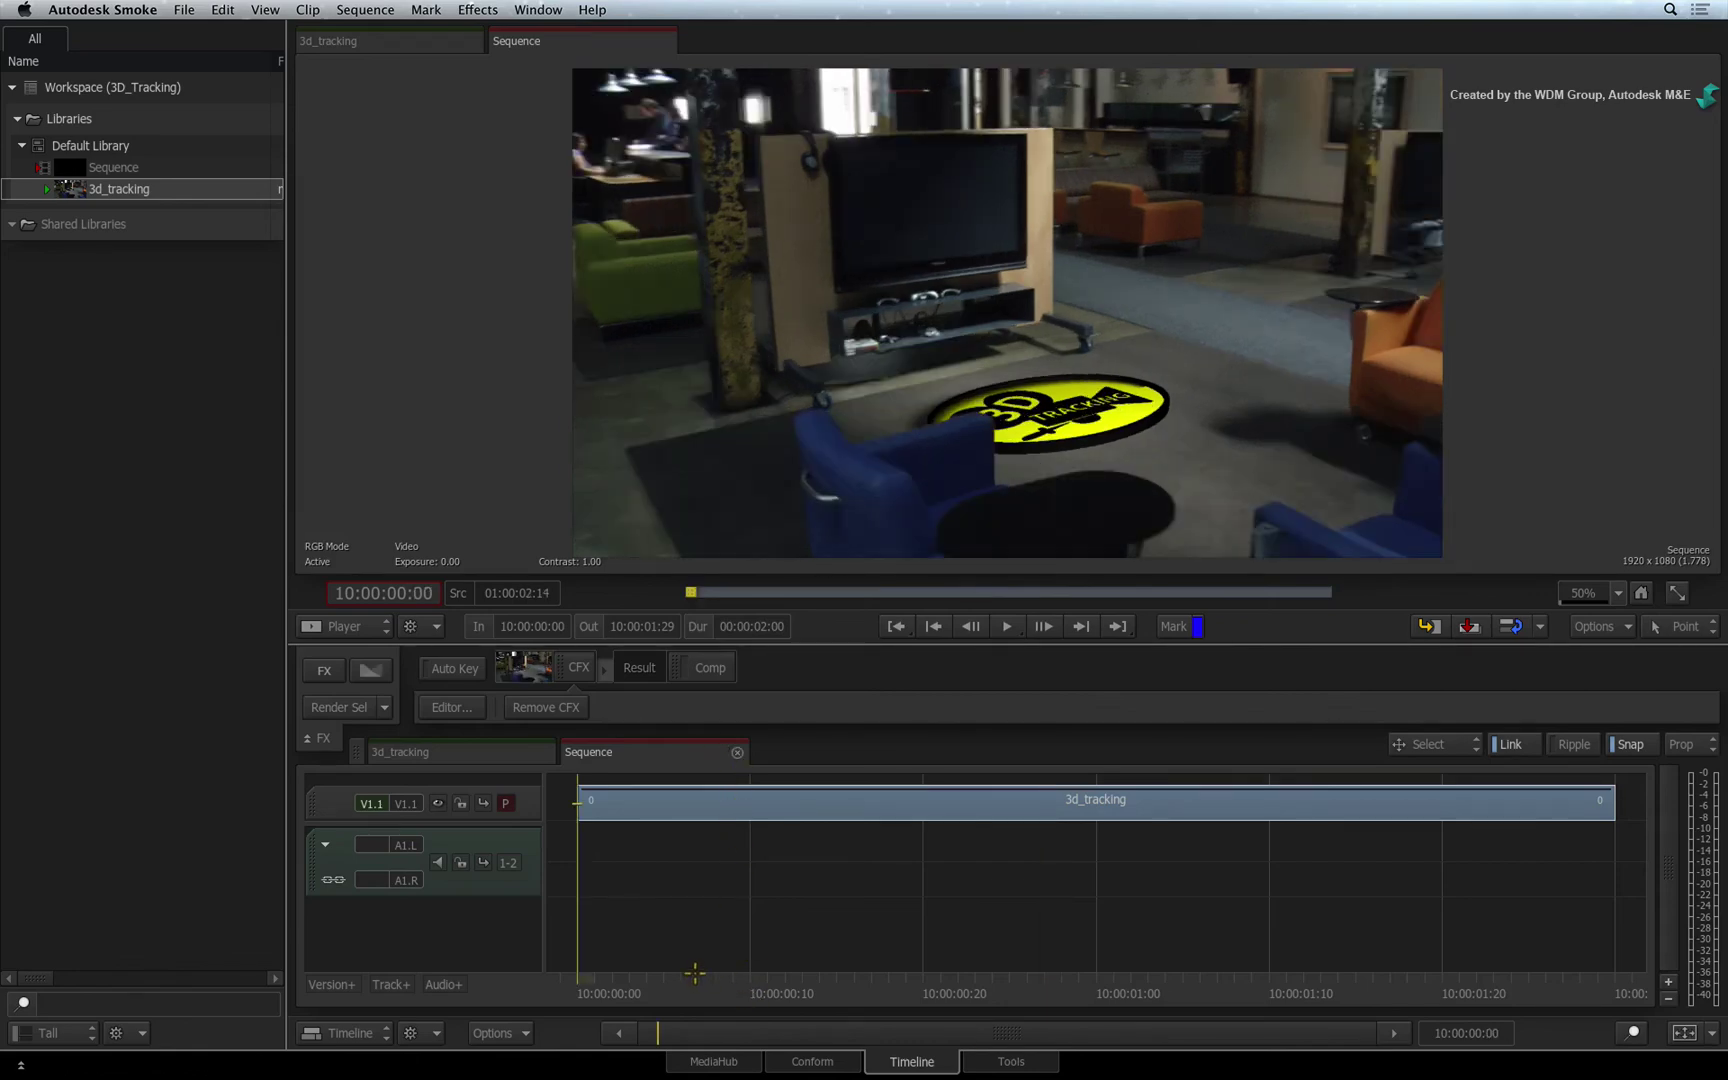
Play the rendered chair-over-logo sequence in the Full Screen Player with Ctrl+Esc
key(ctrl+Escape)
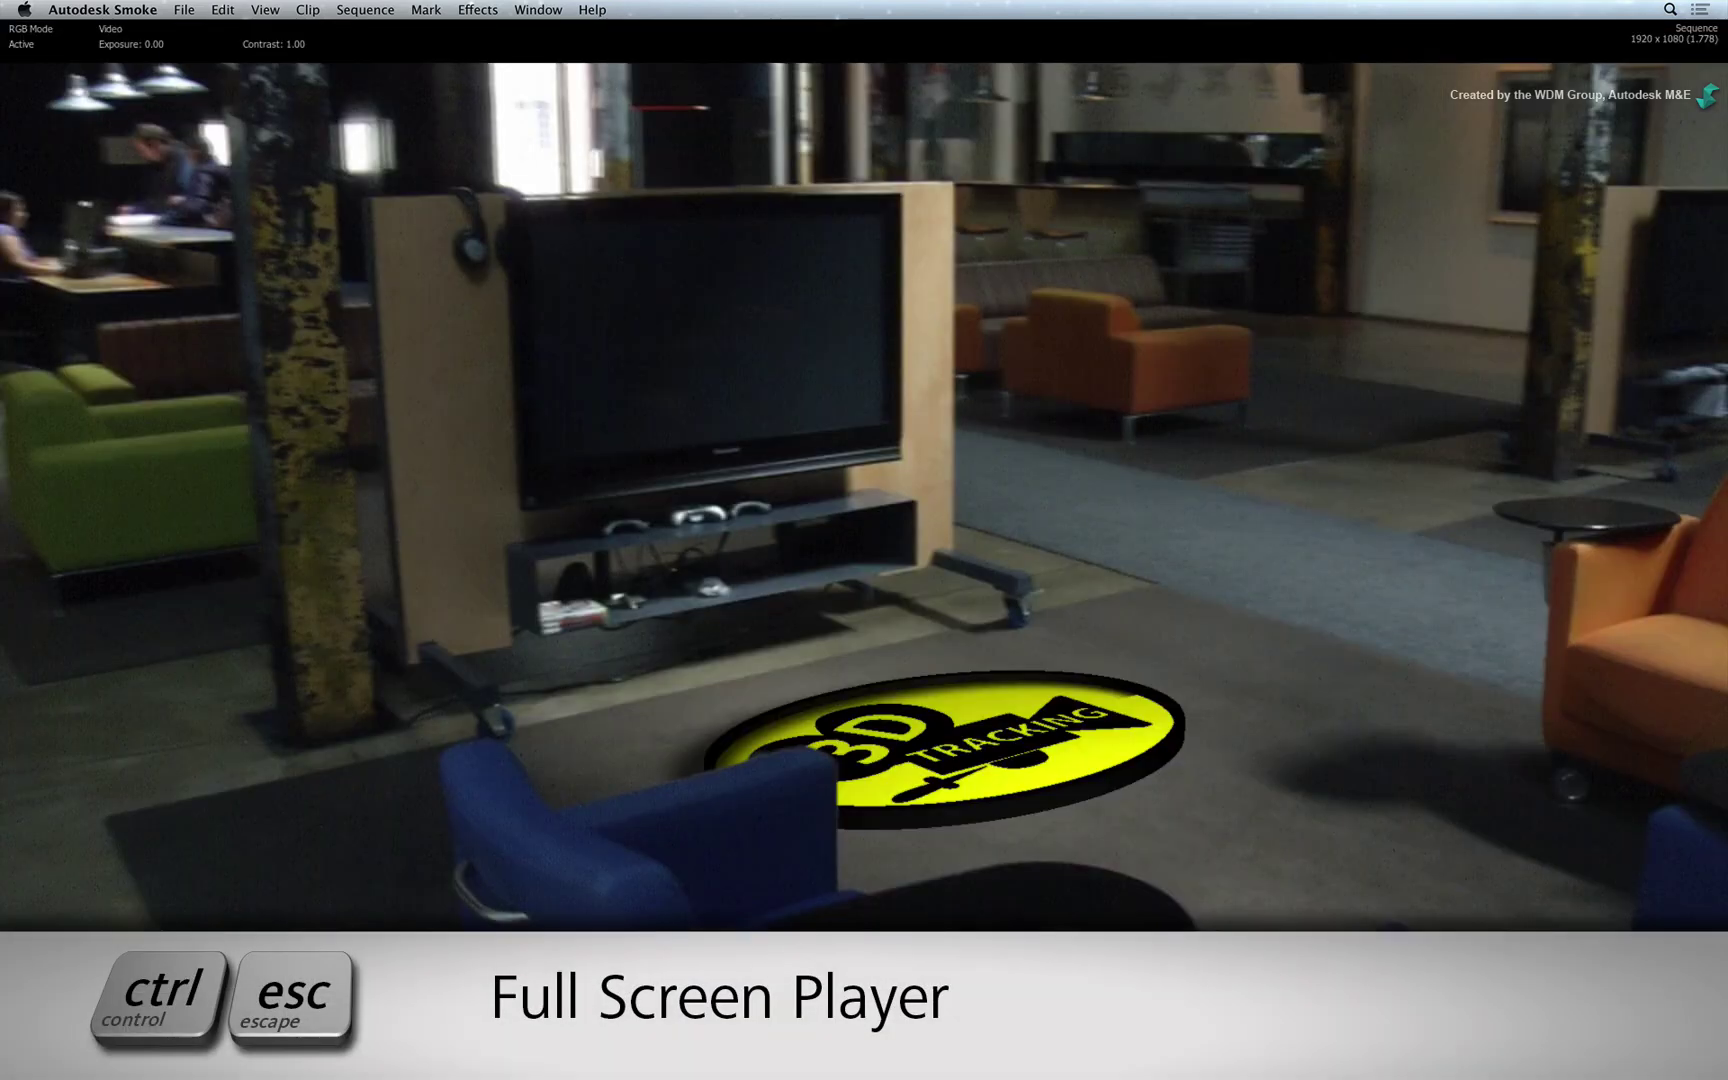